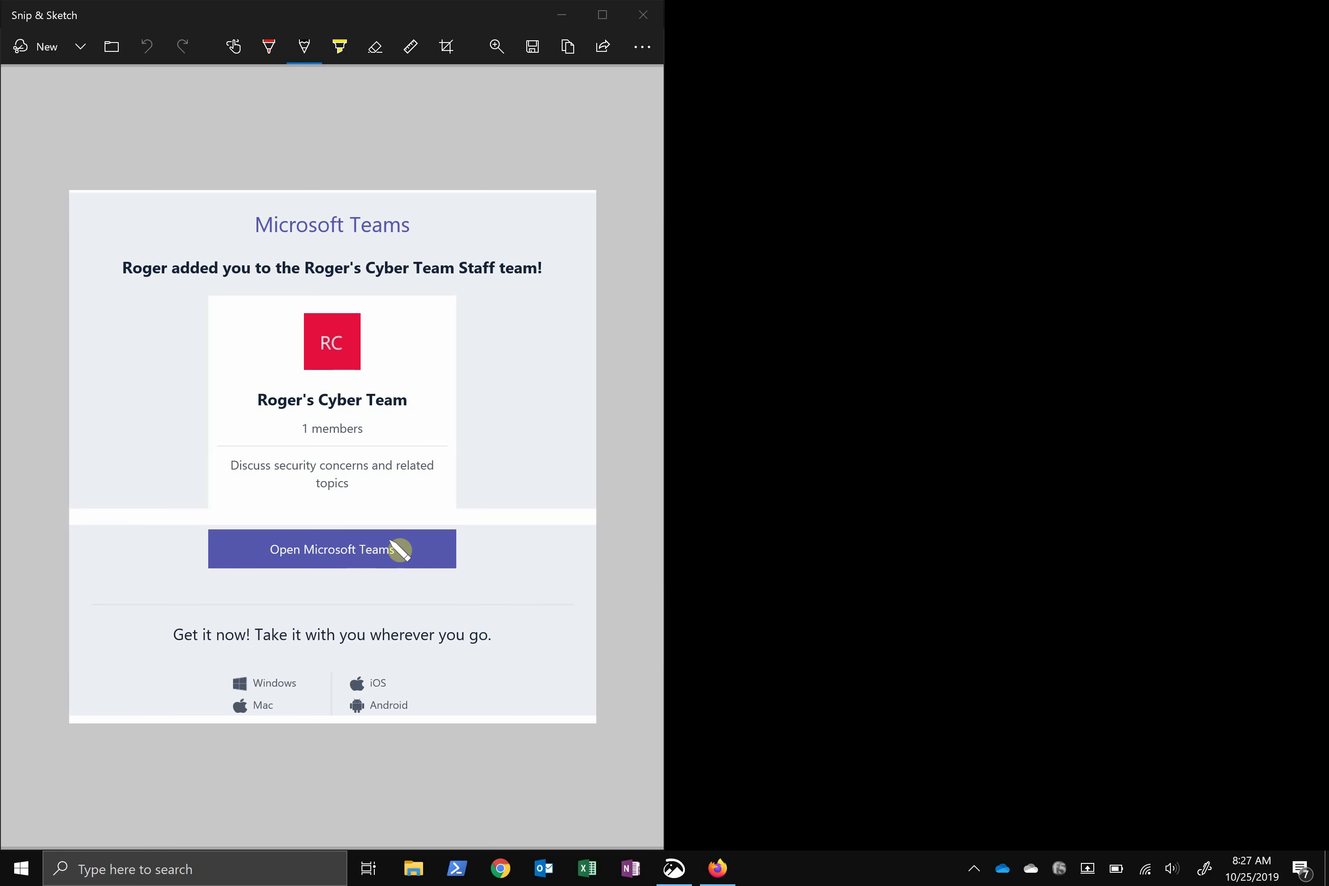
Switch to Firefox and load teams.microsoft.com to reach the Microsoft sign-in page
{"action": "key", "text": "alt+Tab"}
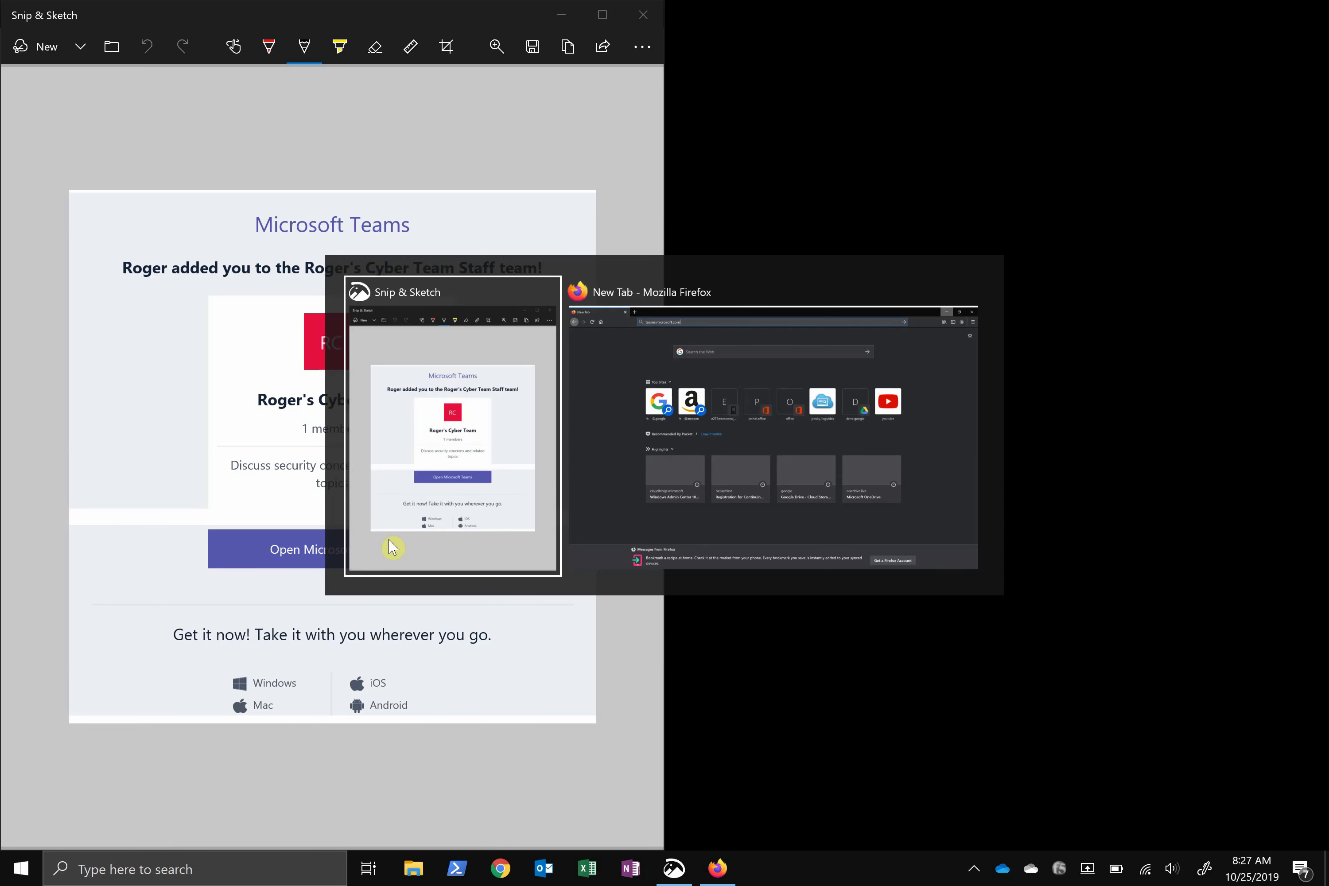
{"action": "key", "text": "Return"}
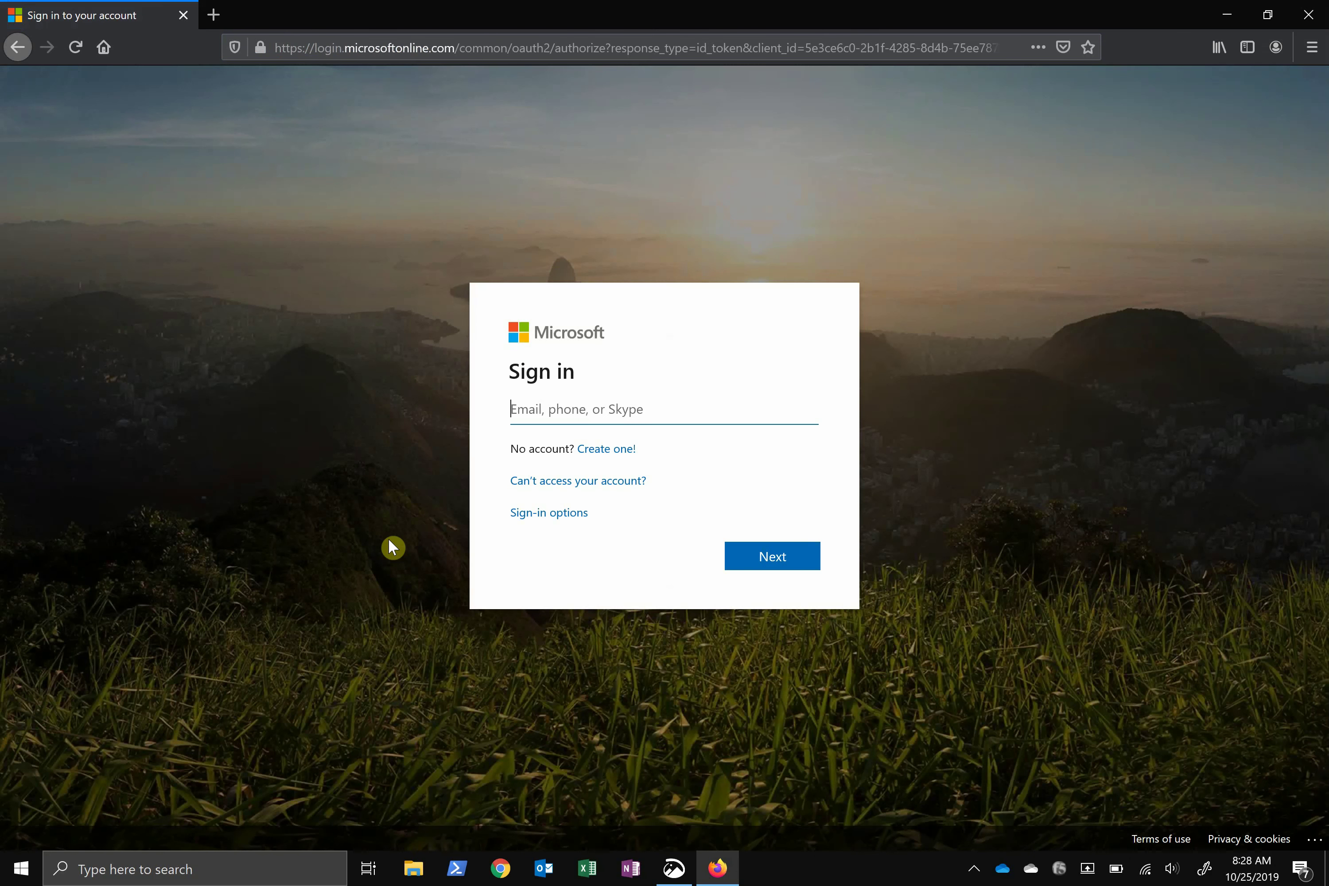
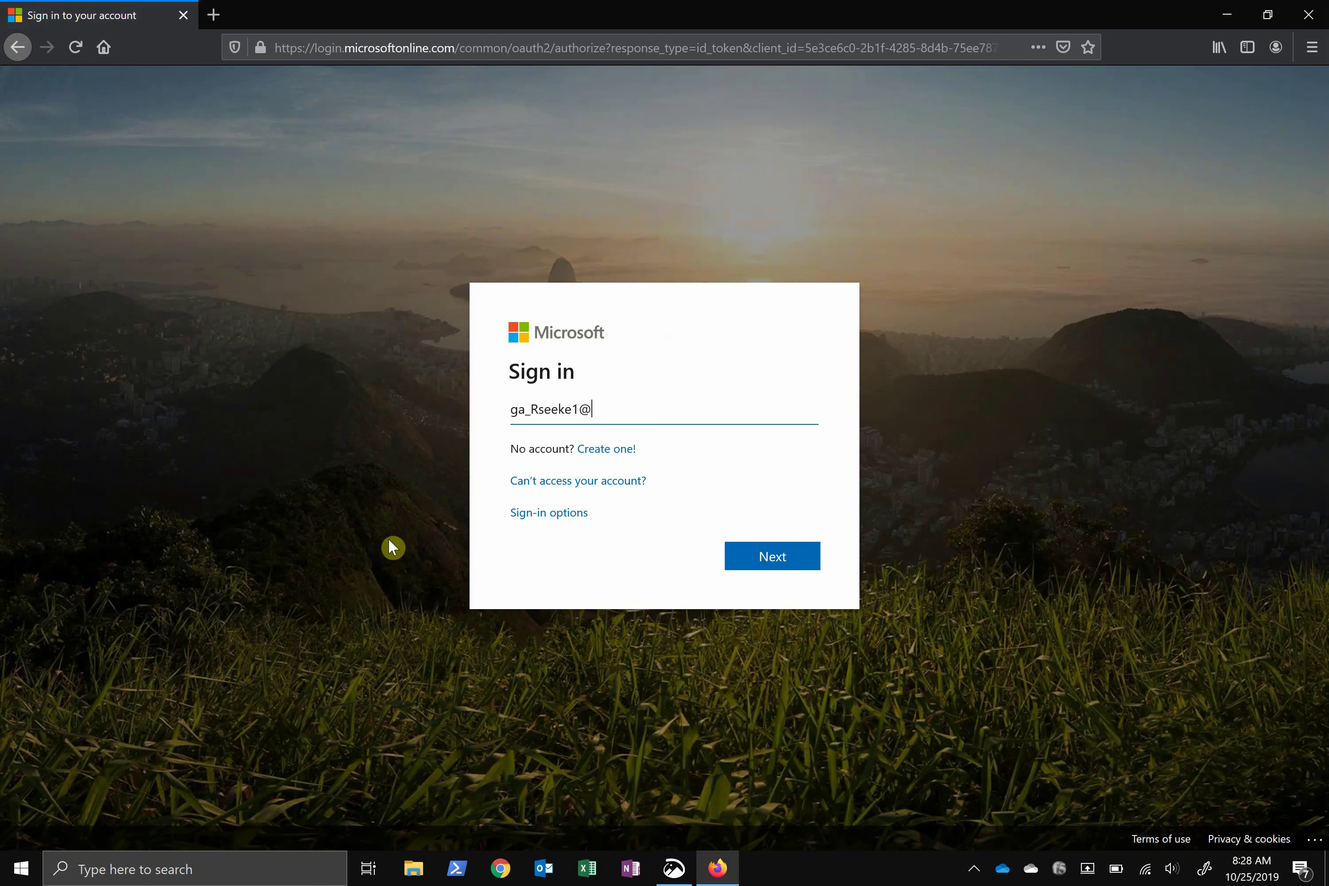
Sign in with the school account's e-mail address and pasted password
{"action": "key", "text": "Return"}
{"action": "key", "text": "ctrl+v"}
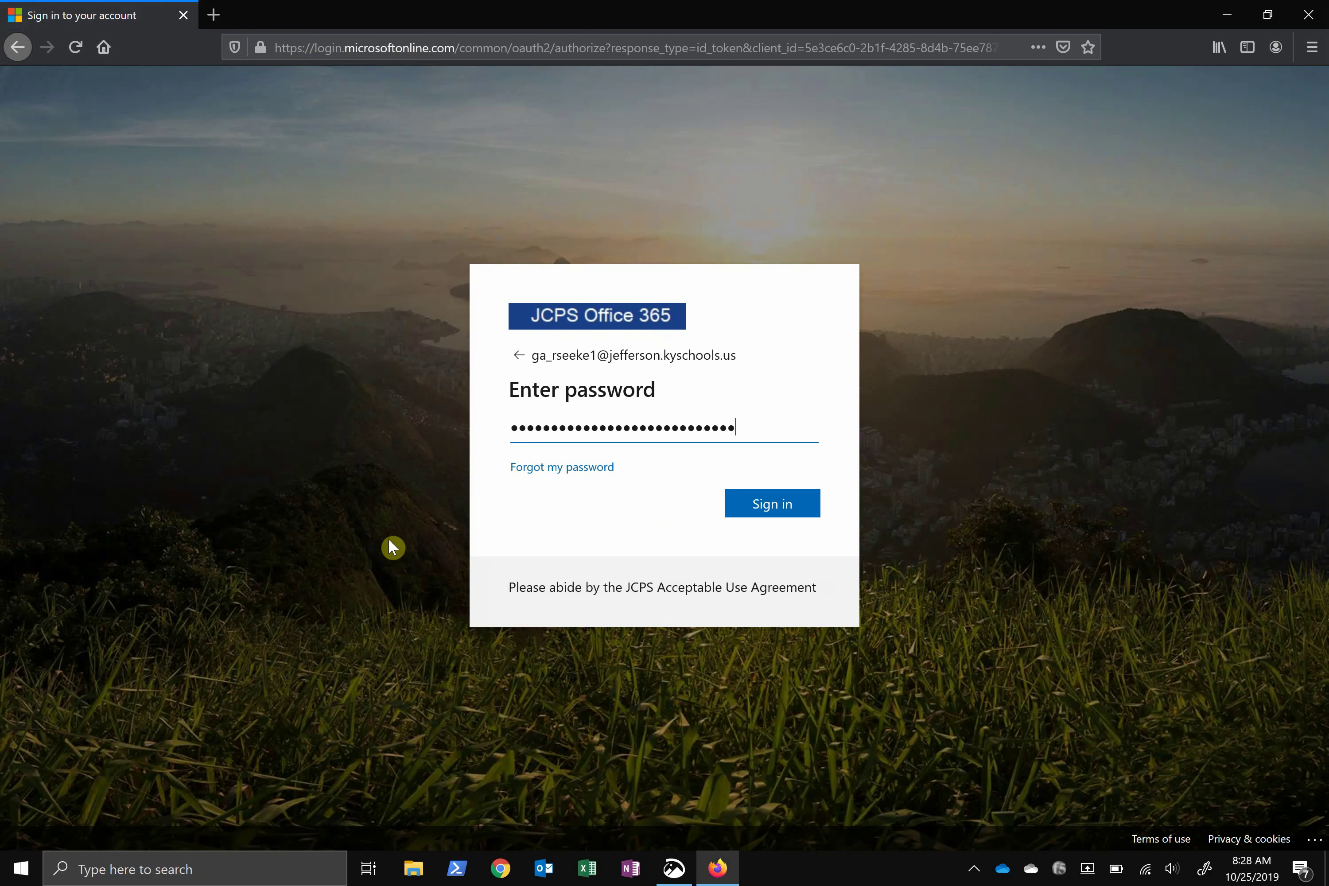
{"action": "key", "text": "Return"}
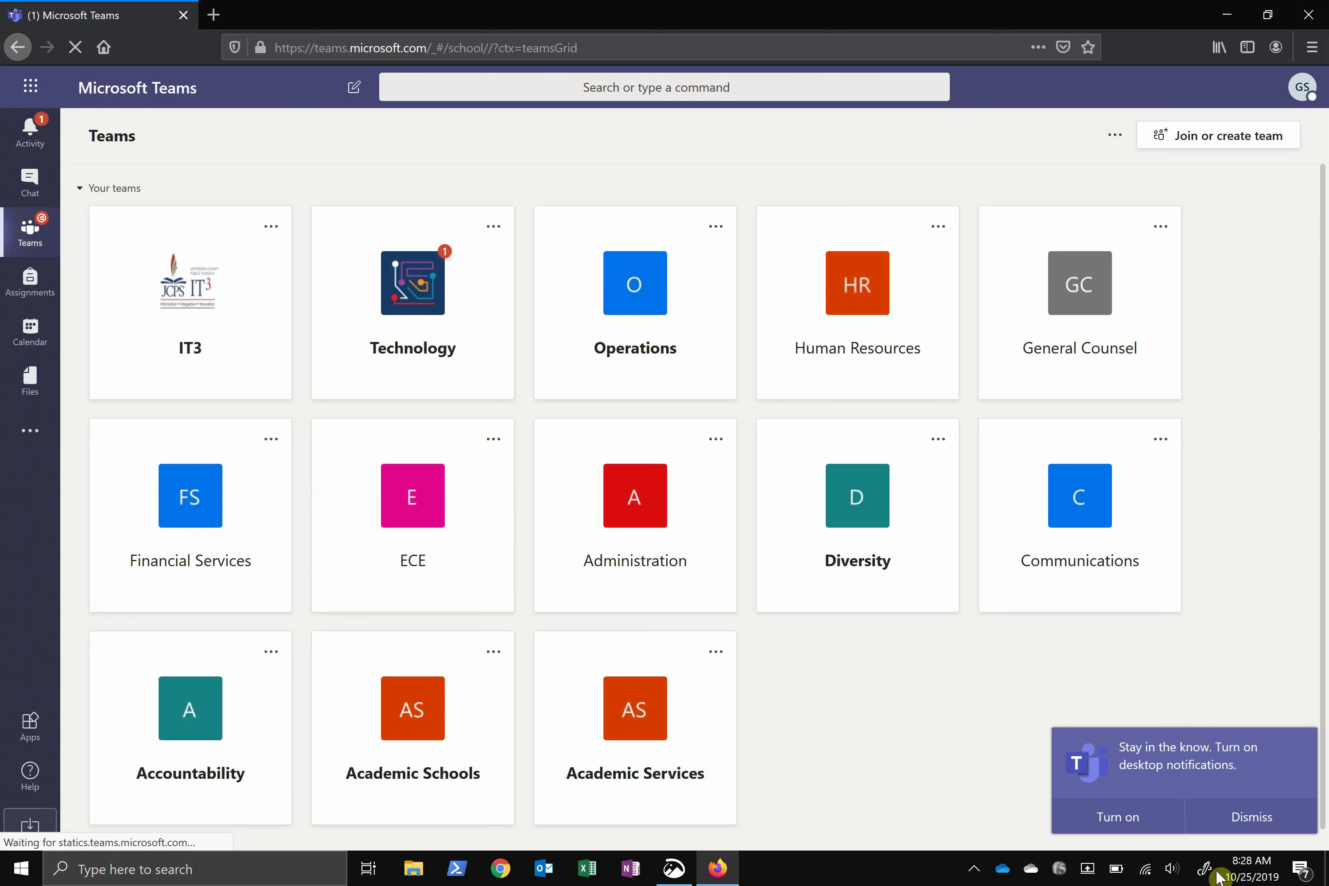
Dismiss the desktop-notifications banner and open the Technology team's General channel
{"action": "left_click", "coordinate": [1261, 818]}
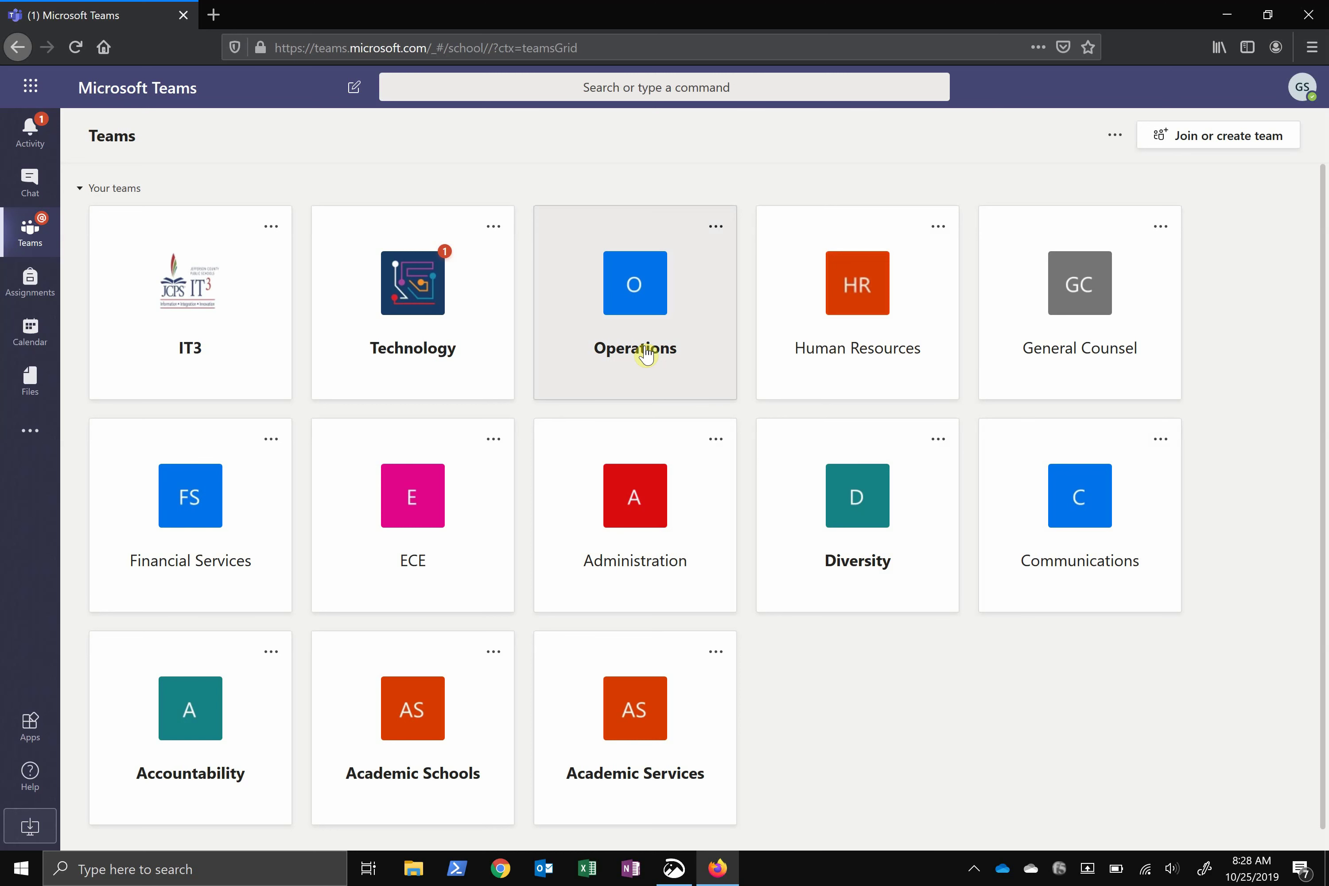
{"action": "left_click", "coordinate": [447, 315]}
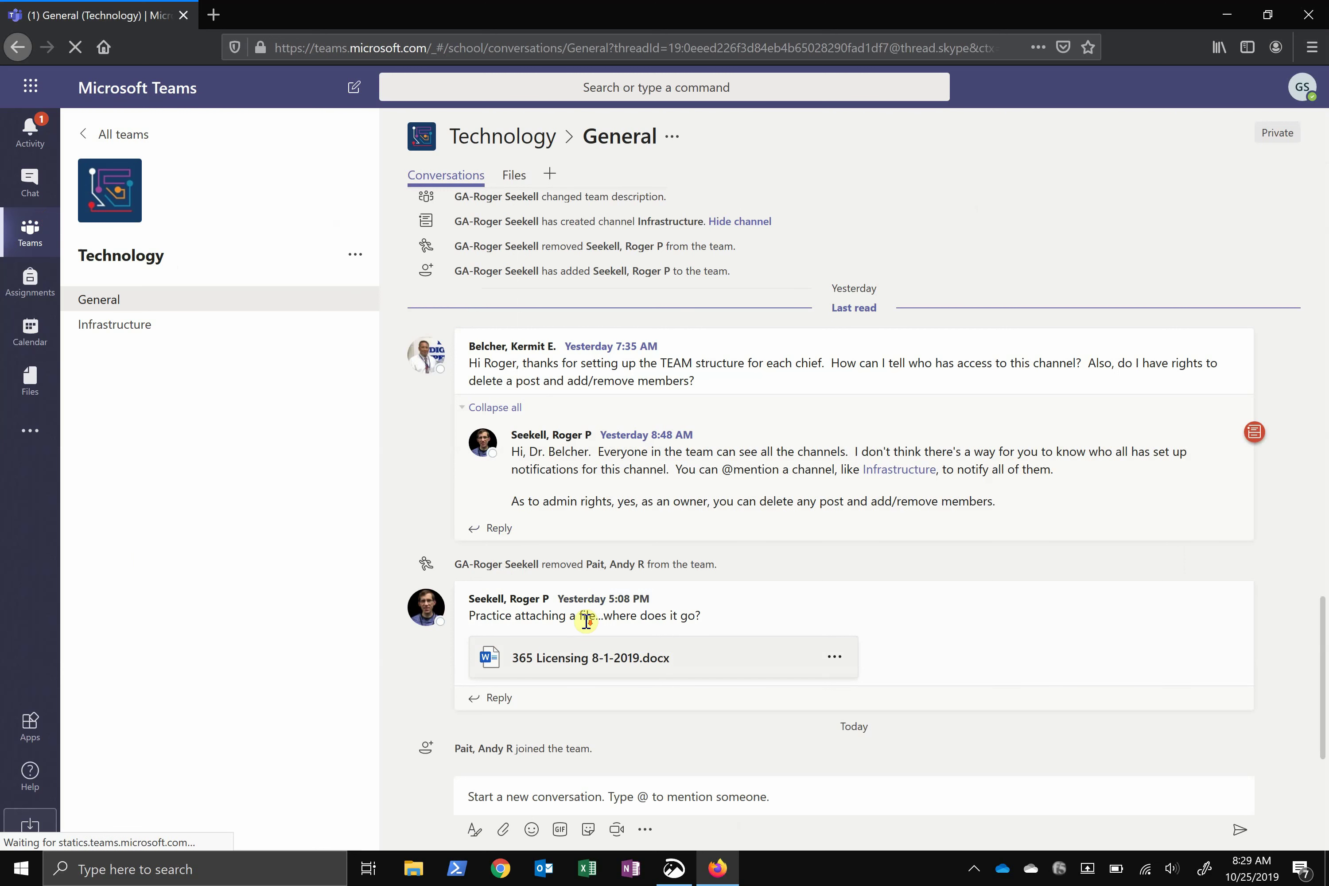
Post 'I made it into Teams!' as a new conversation in General
{"action": "left_click", "coordinate": [563, 793]}
{"action": "type", "text": "I made it"}
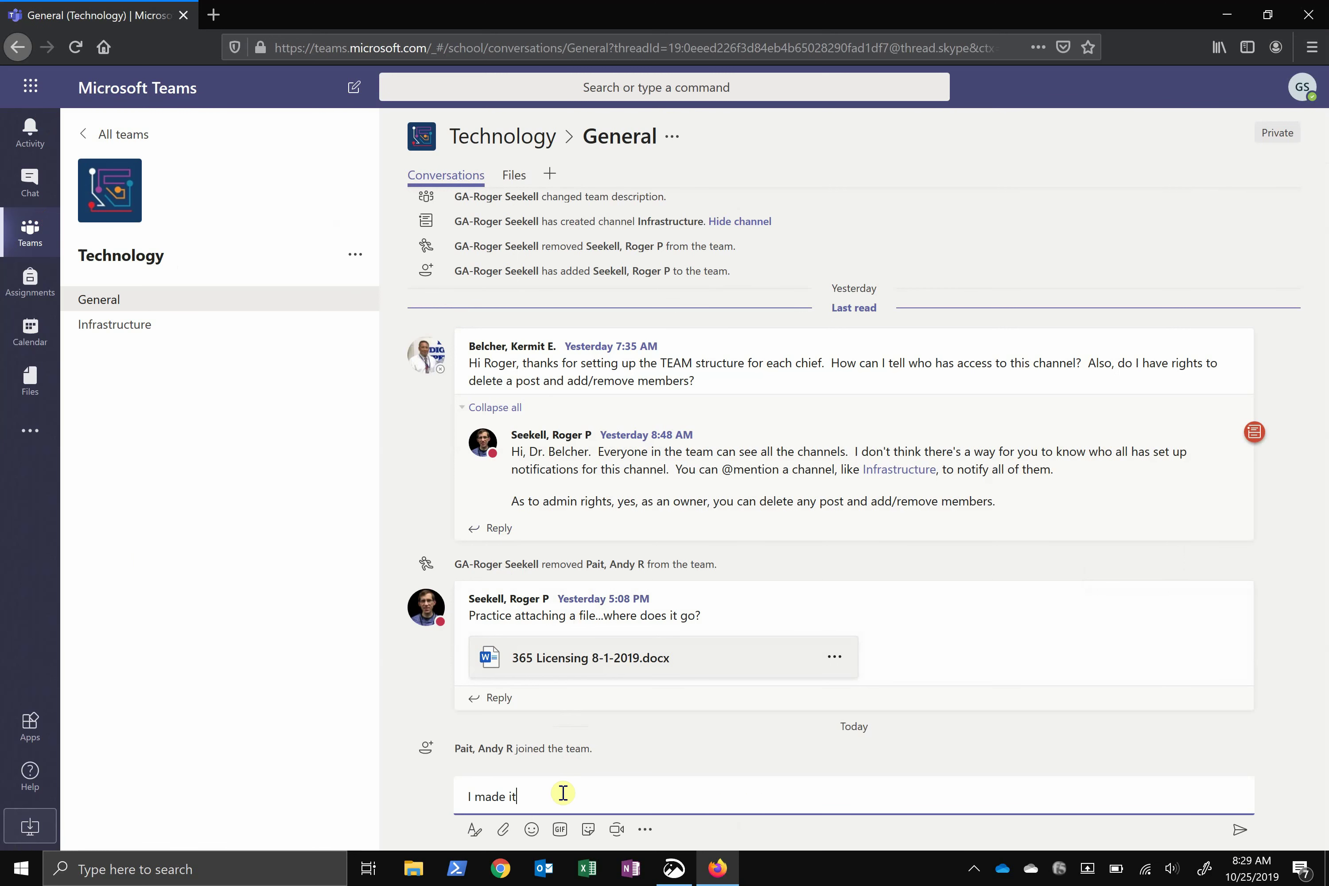
{"action": "type", "text": " into Teams!"}
{"action": "key", "text": "Return"}
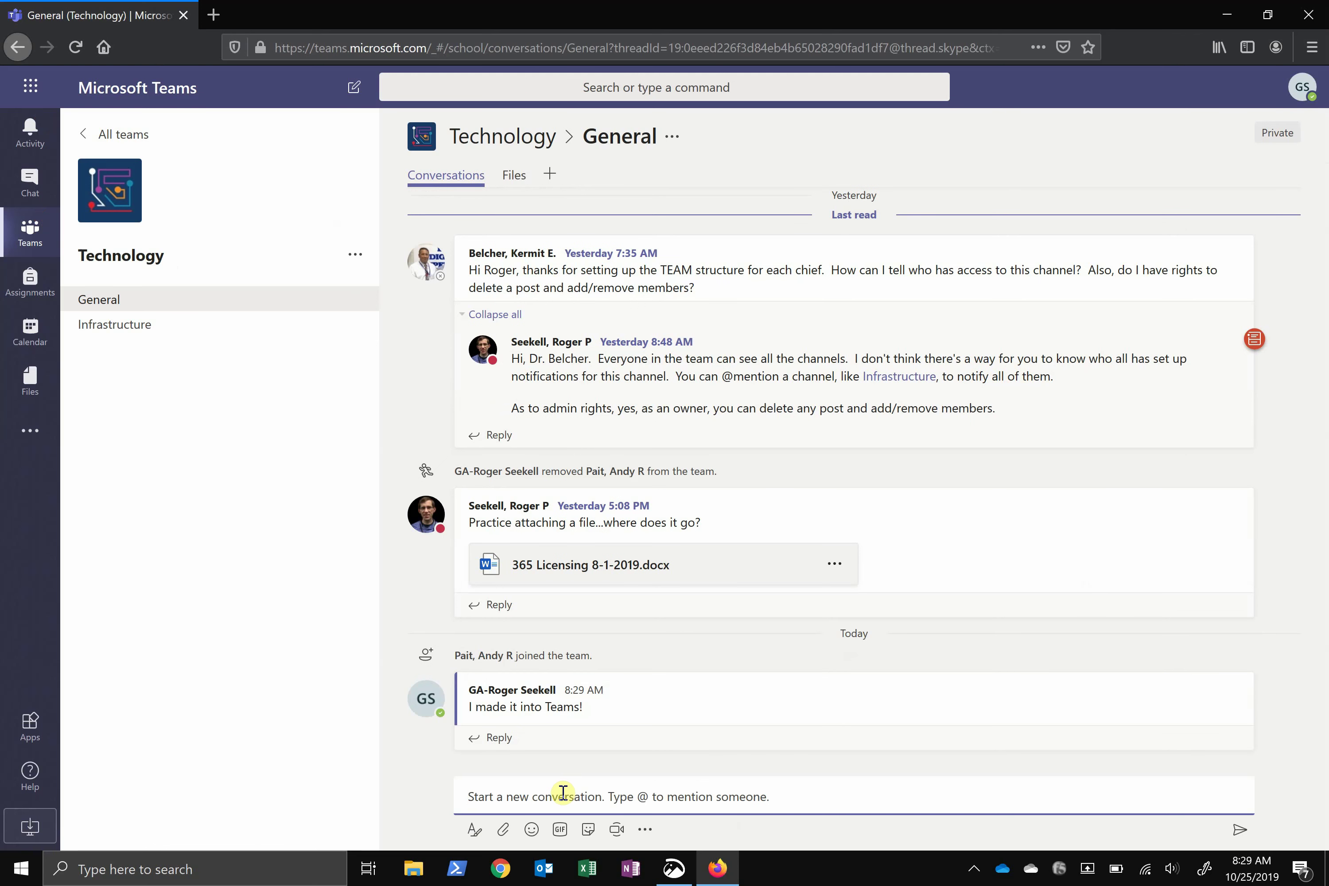
Start a formatted reply to the new post, then discard it
{"action": "left_click", "coordinate": [507, 750]}
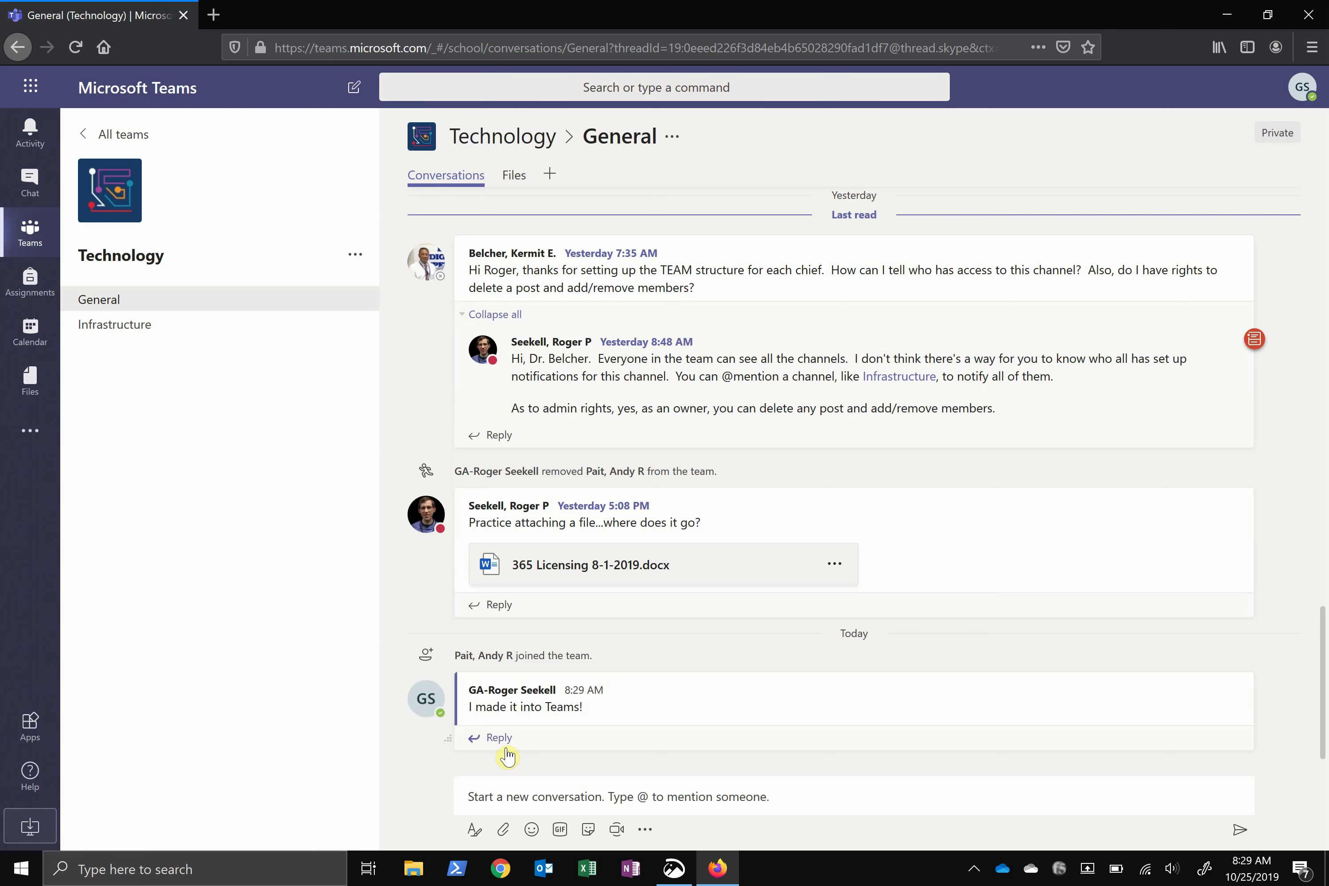
{"action": "left_click", "coordinate": [472, 743]}
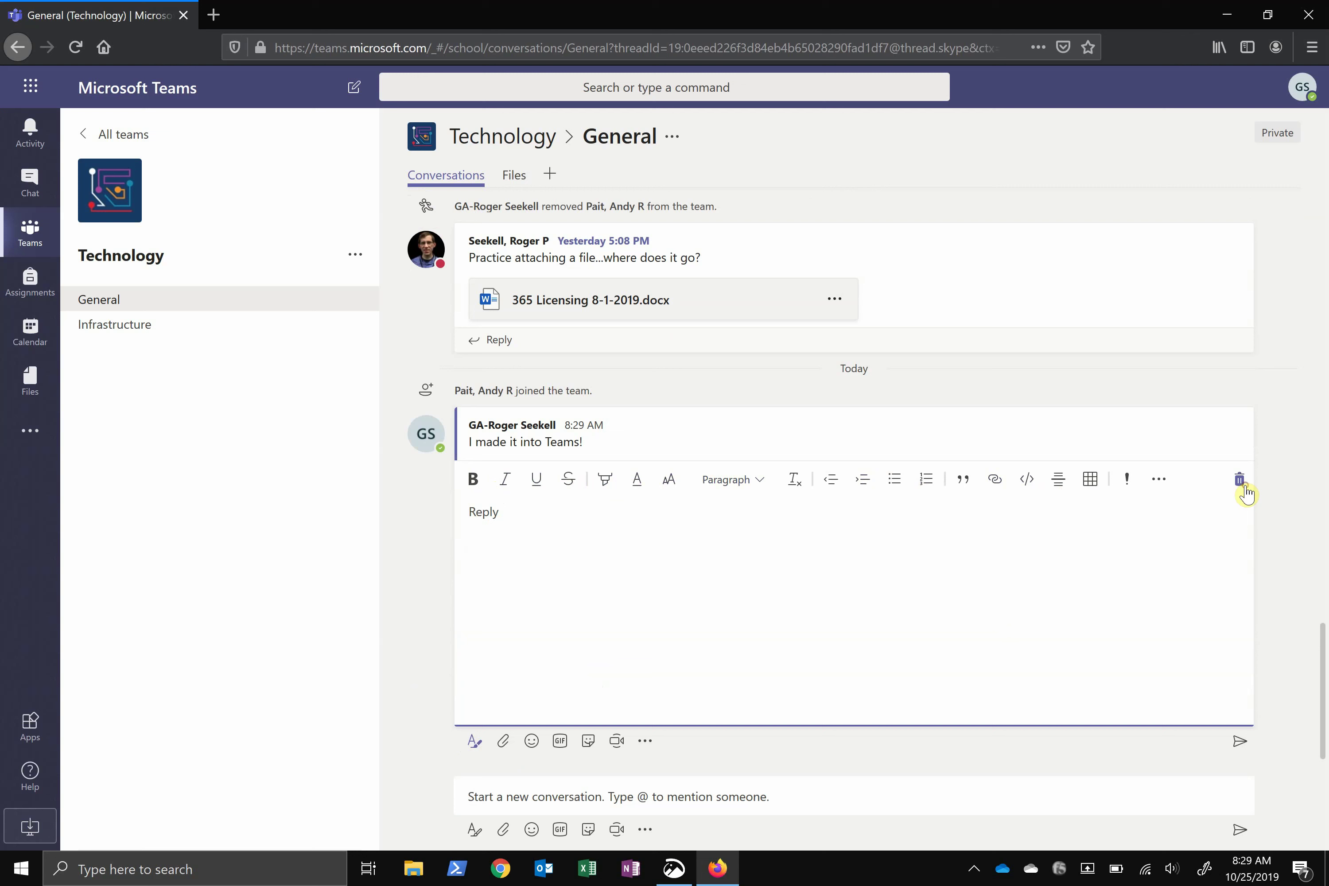
{"action": "left_click", "coordinate": [1246, 487]}
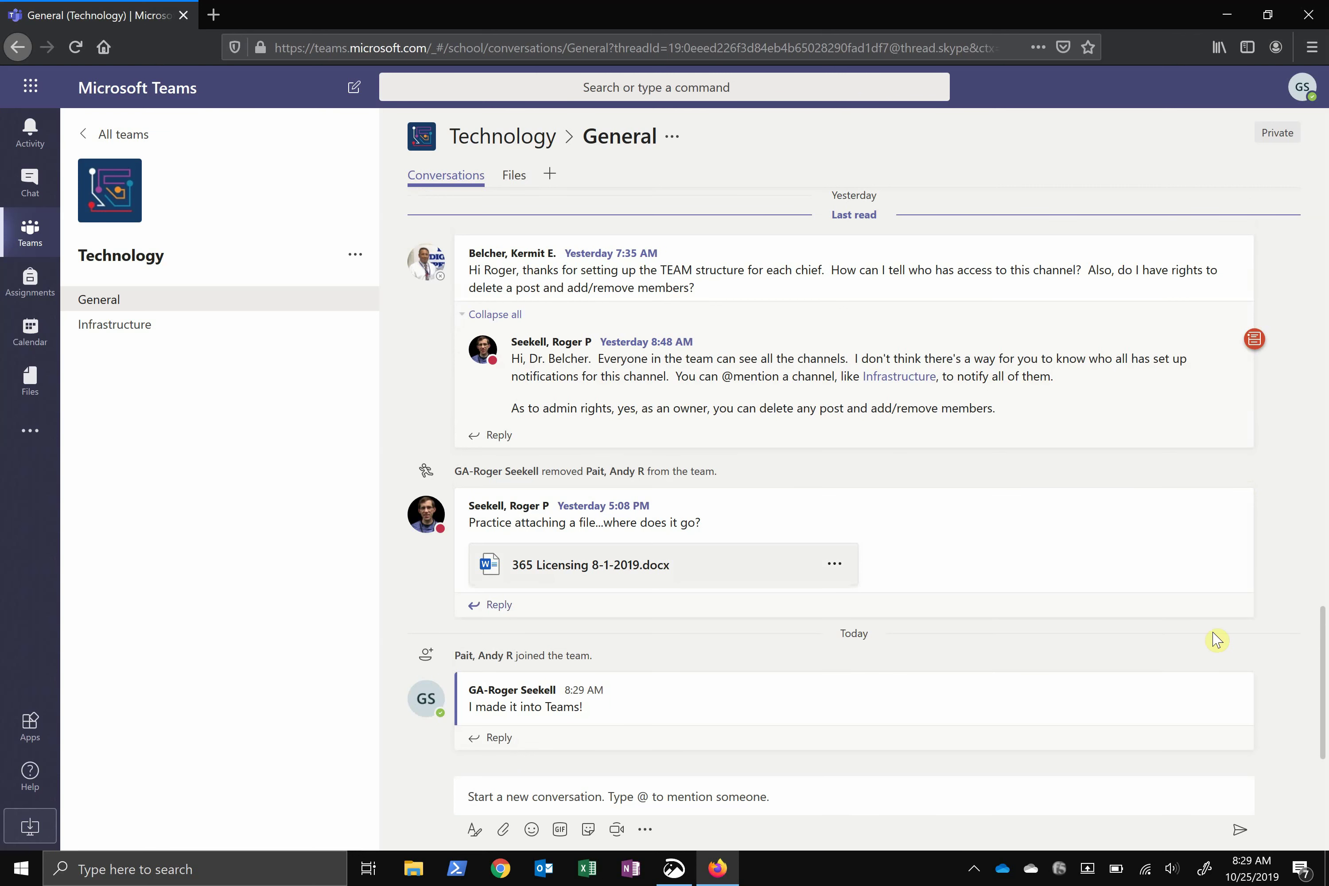
Delete the 'I made it into Teams!' post from its More options menu
{"action": "mouse_move", "coordinate": [1243, 691]}
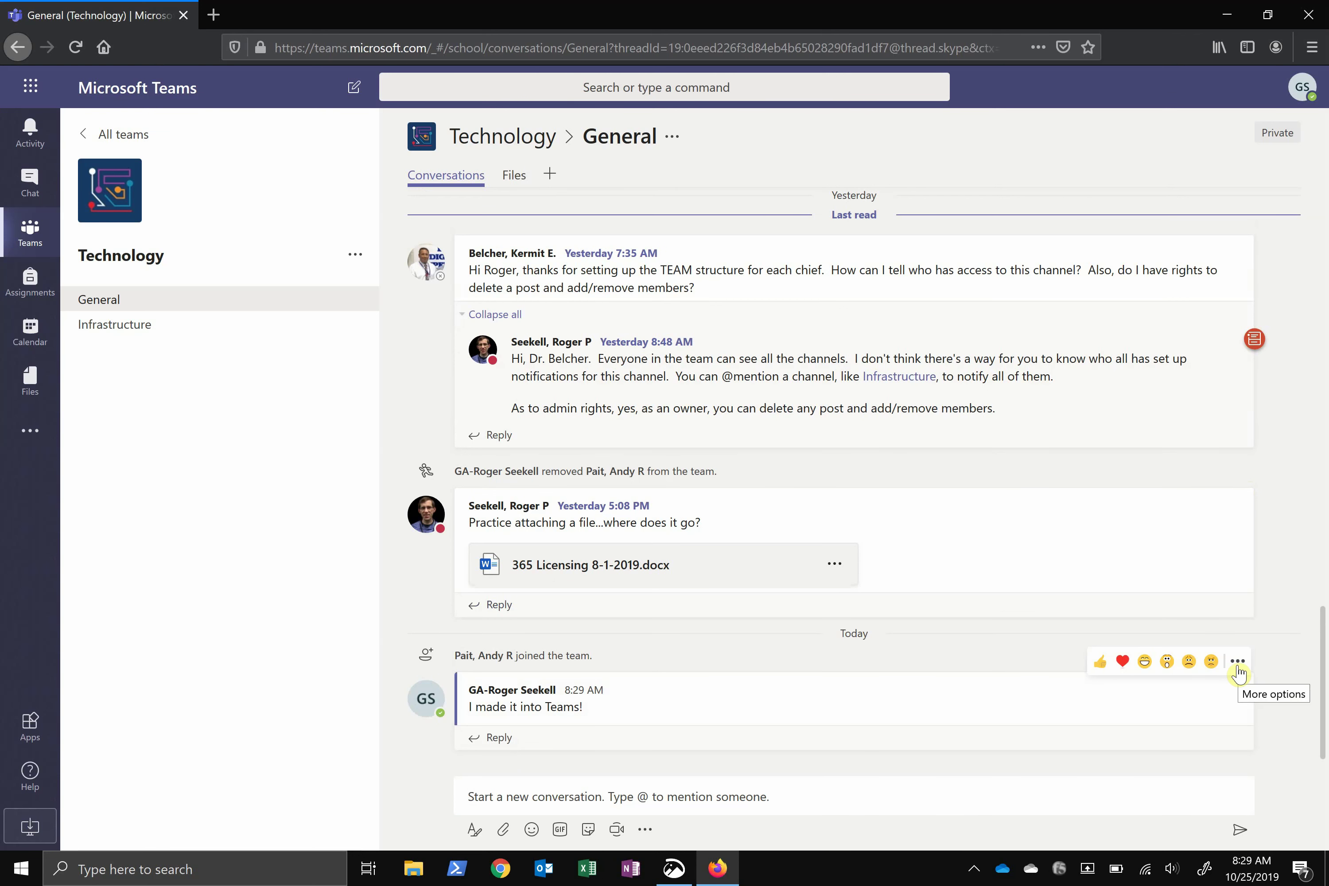
{"action": "left_click", "coordinate": [1239, 663]}
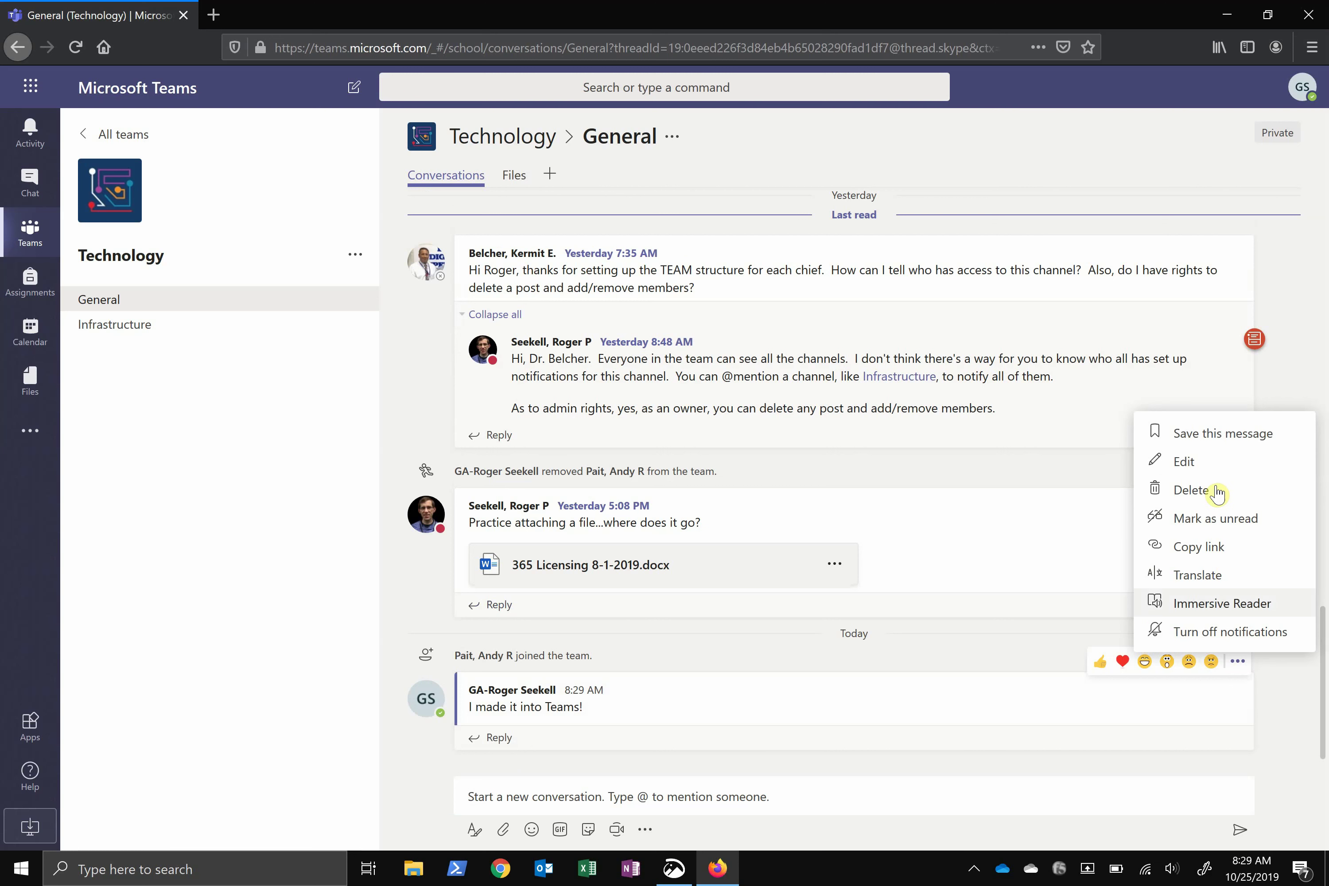
{"action": "left_click", "coordinate": [1191, 490]}
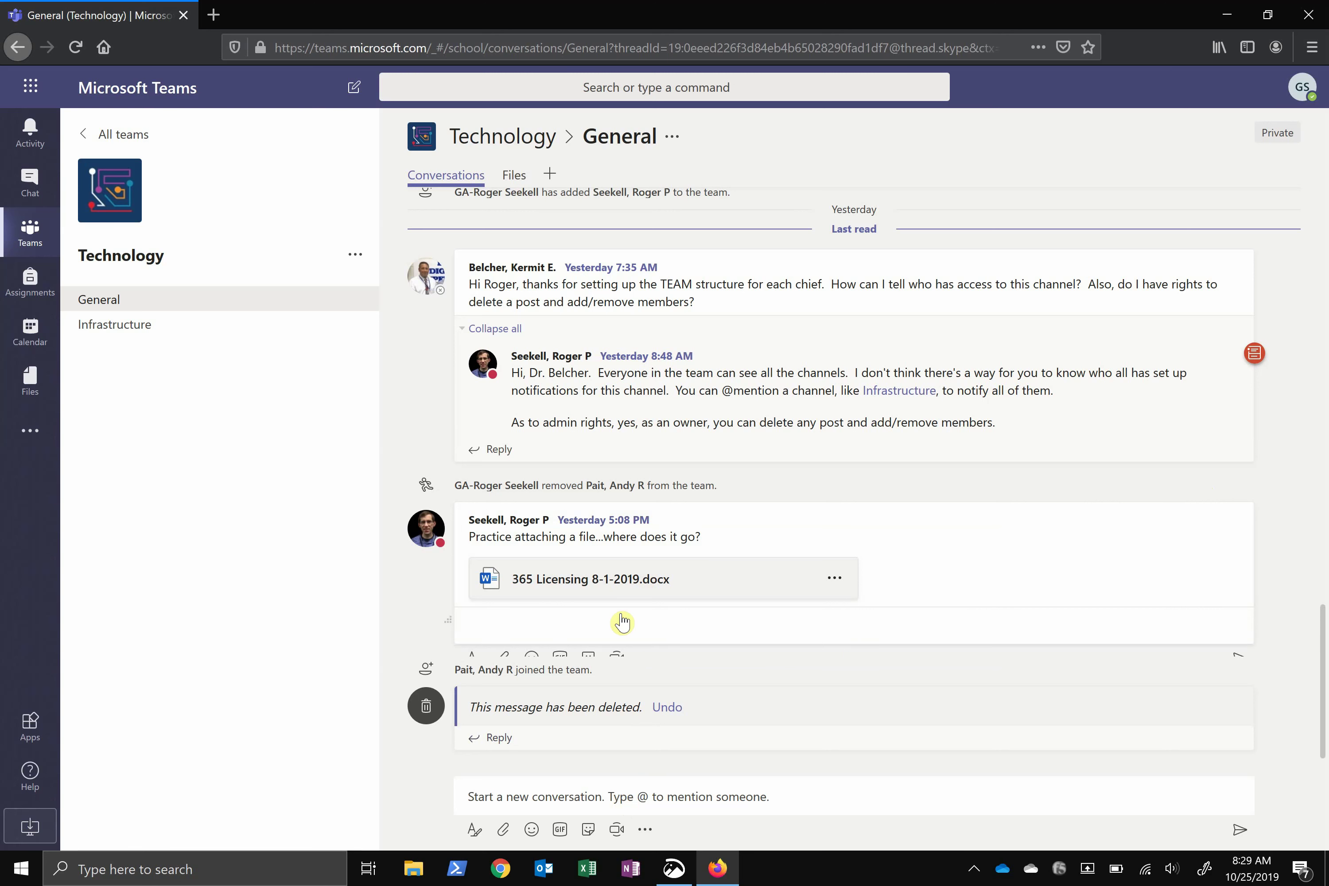
{"action": "left_click", "coordinate": [622, 621]}
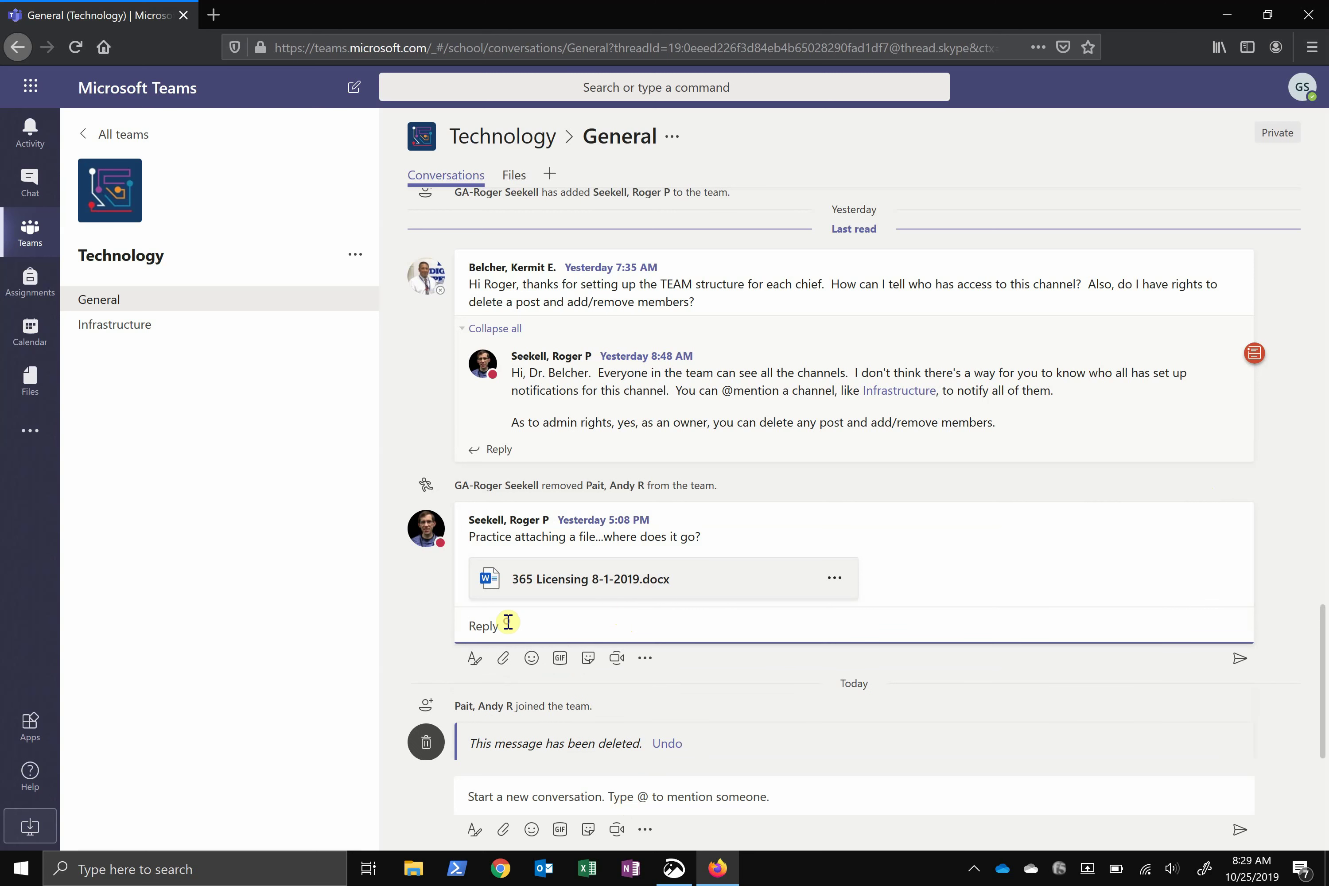
{"action": "type", "text": "@"}
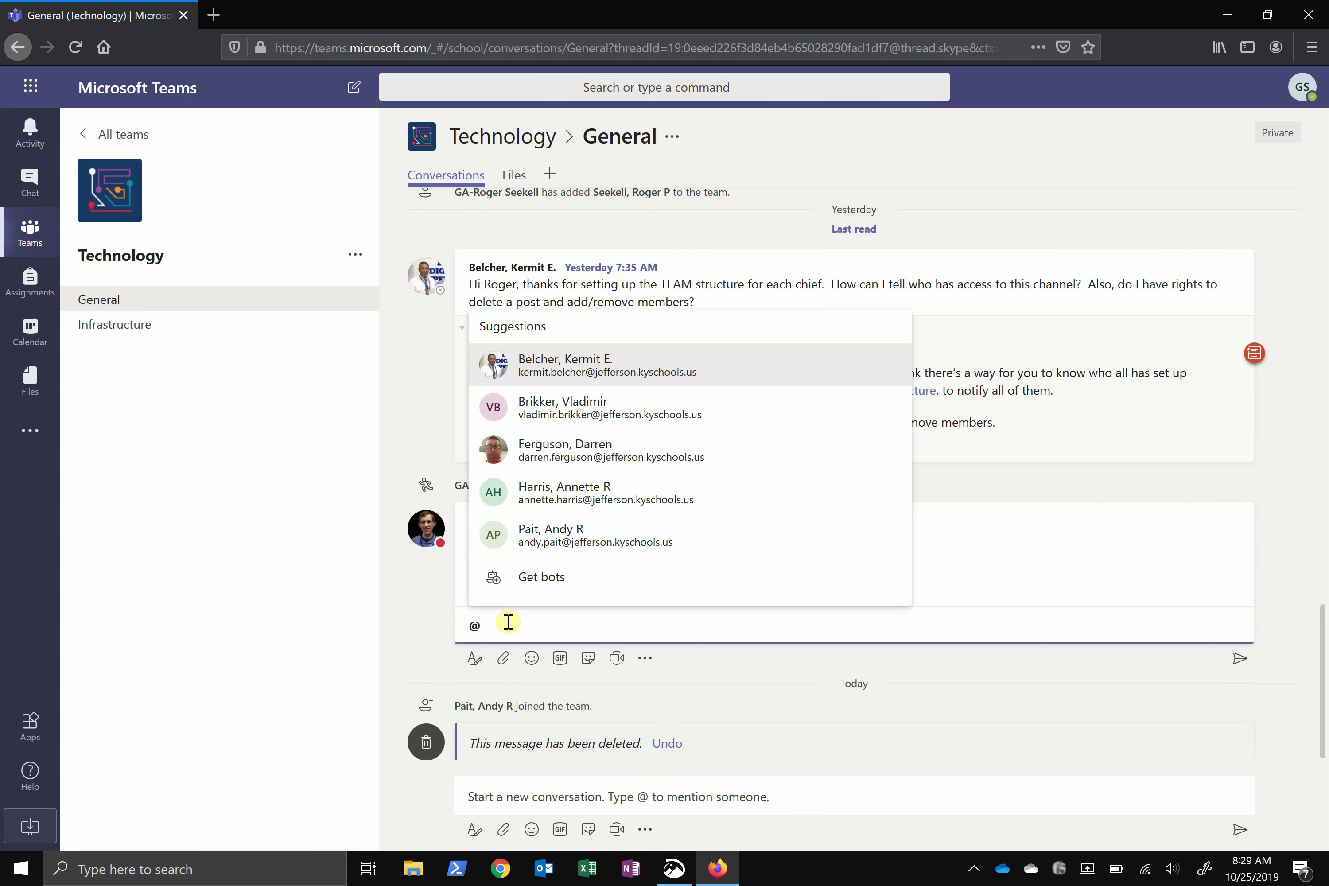
{"action": "left_click", "coordinate": [608, 445]}
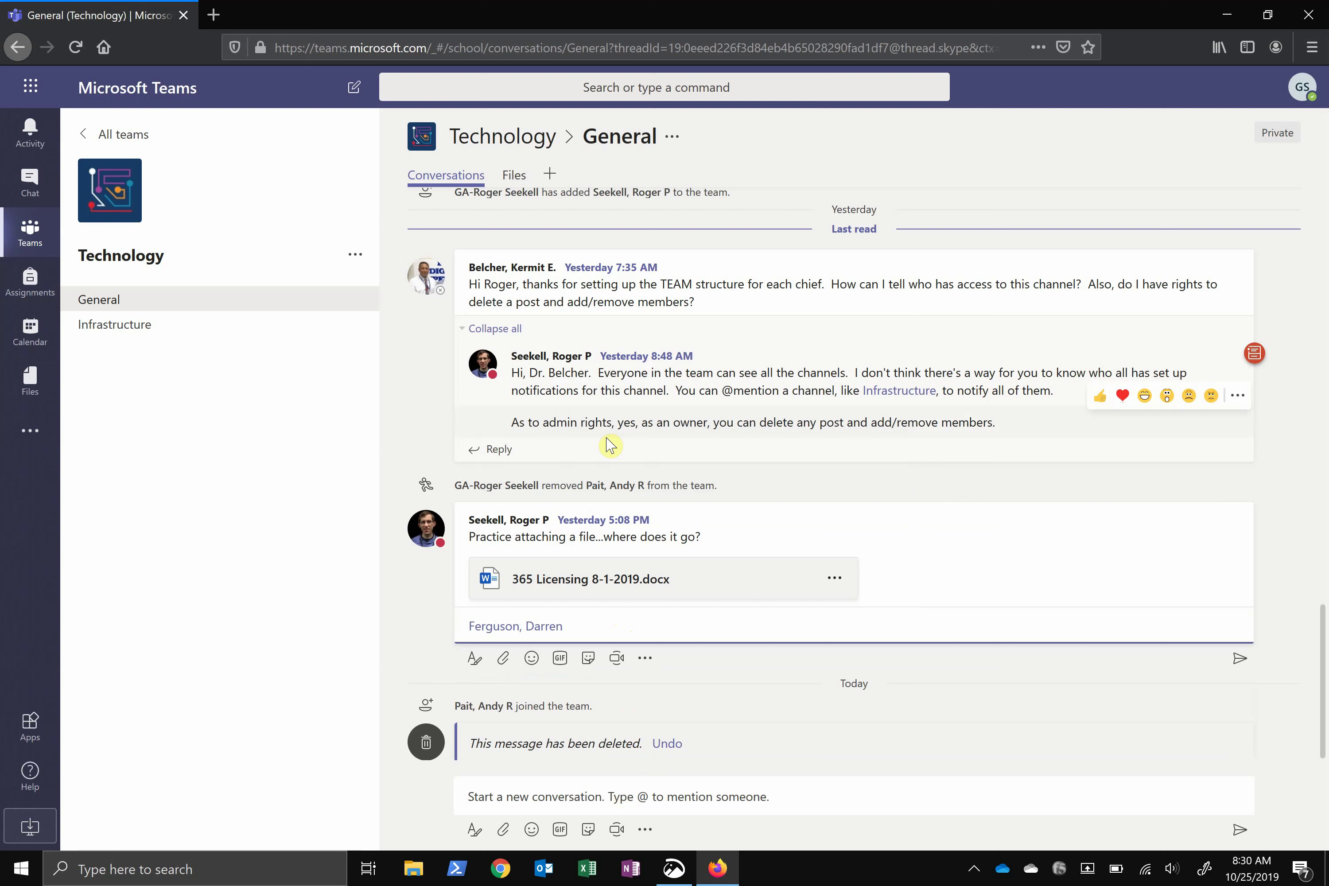
{"action": "key", "text": "Return"}
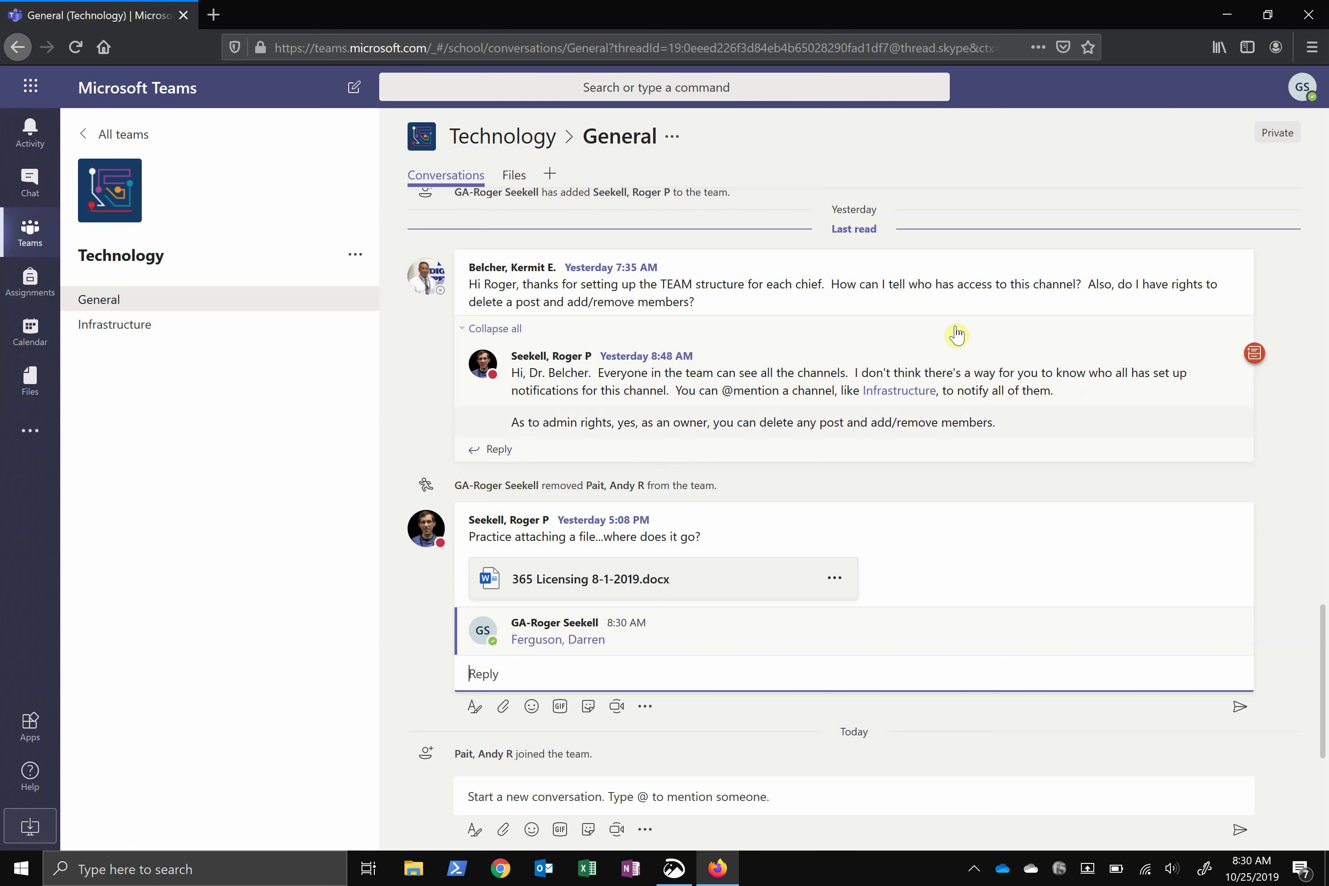
{"action": "mouse_move", "coordinate": [1235, 269]}
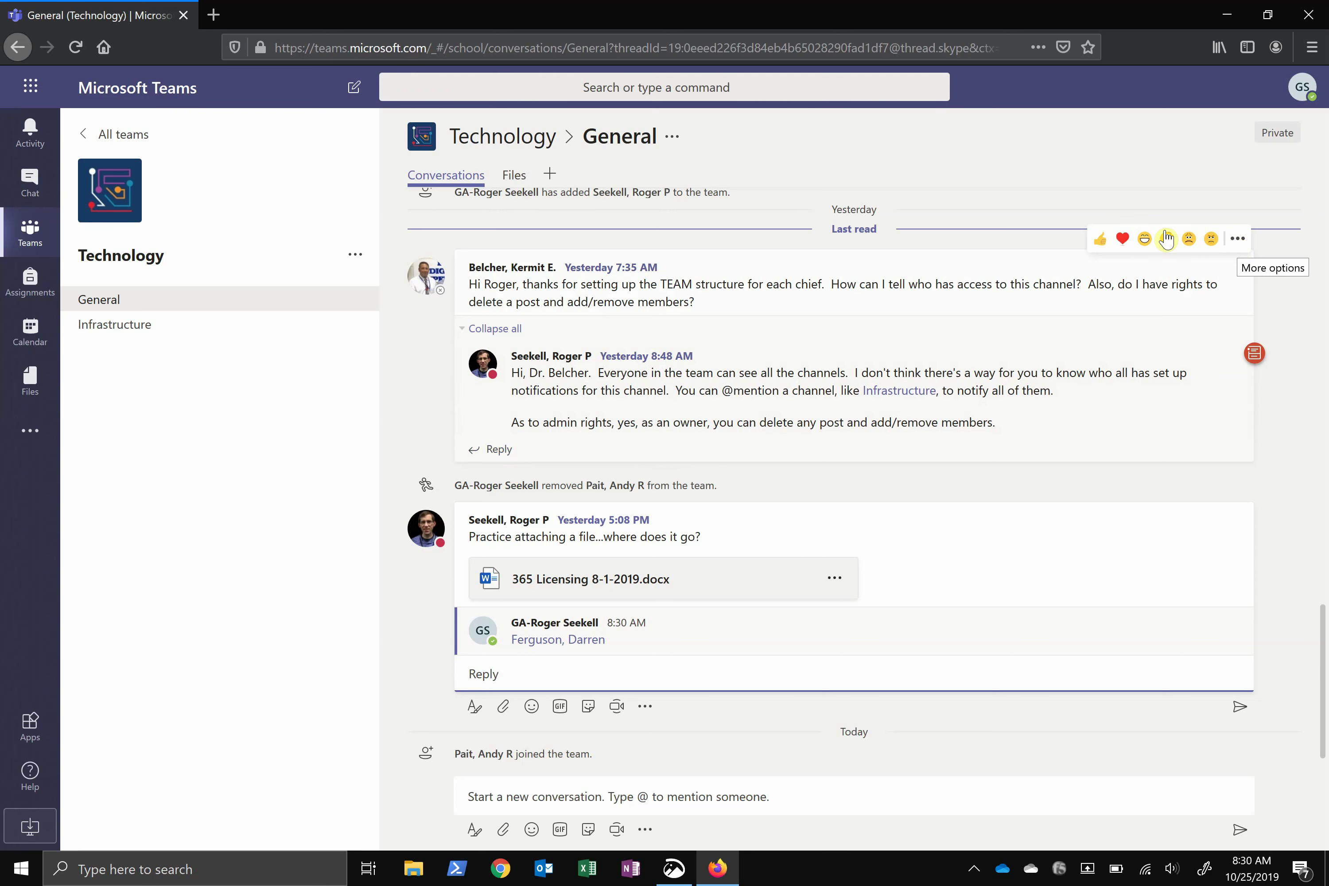
Like the first question, then reply to the 365 Licensing file post with a Giphy GIF
{"action": "left_click", "coordinate": [1099, 240]}
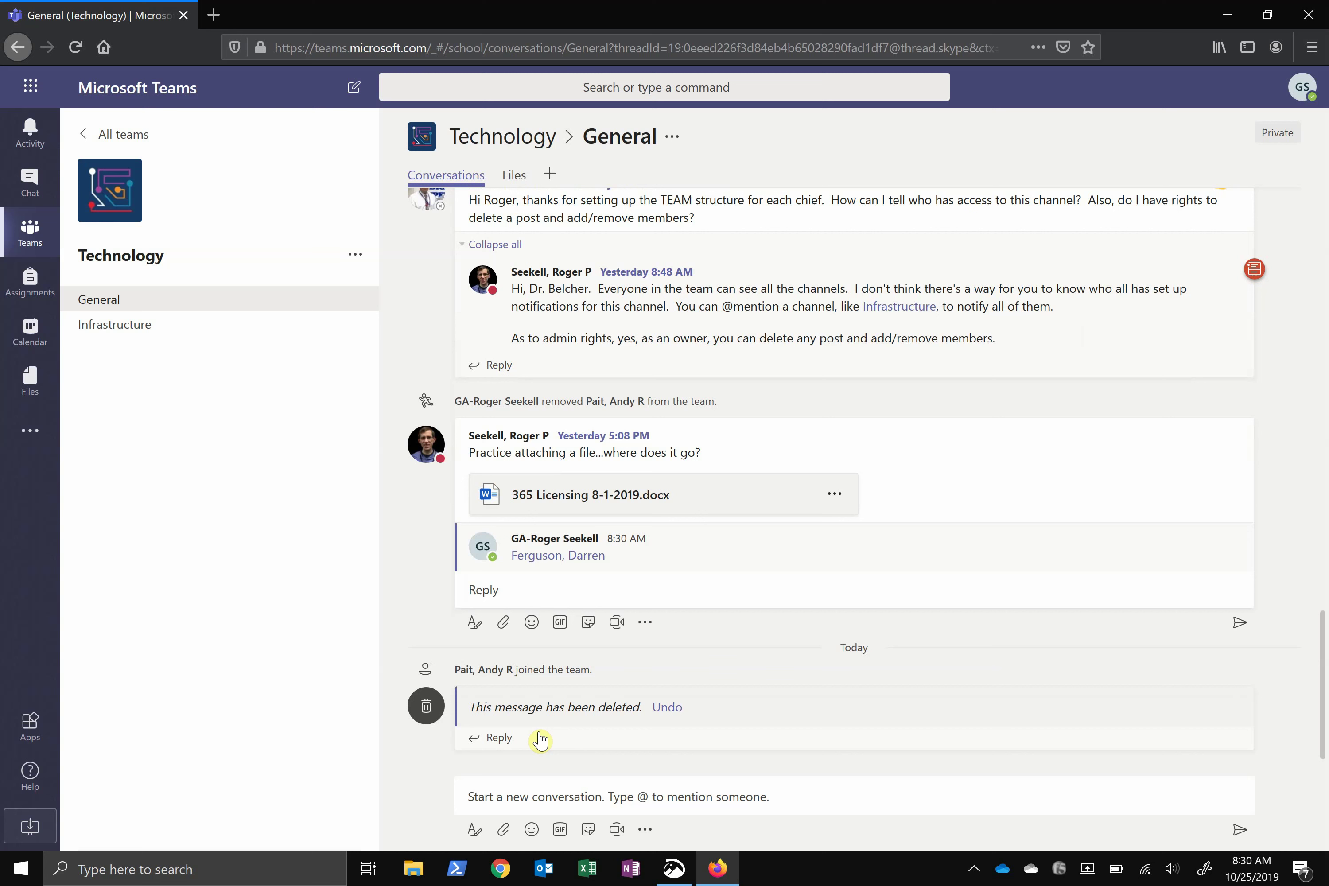
{"action": "left_click", "coordinate": [578, 590]}
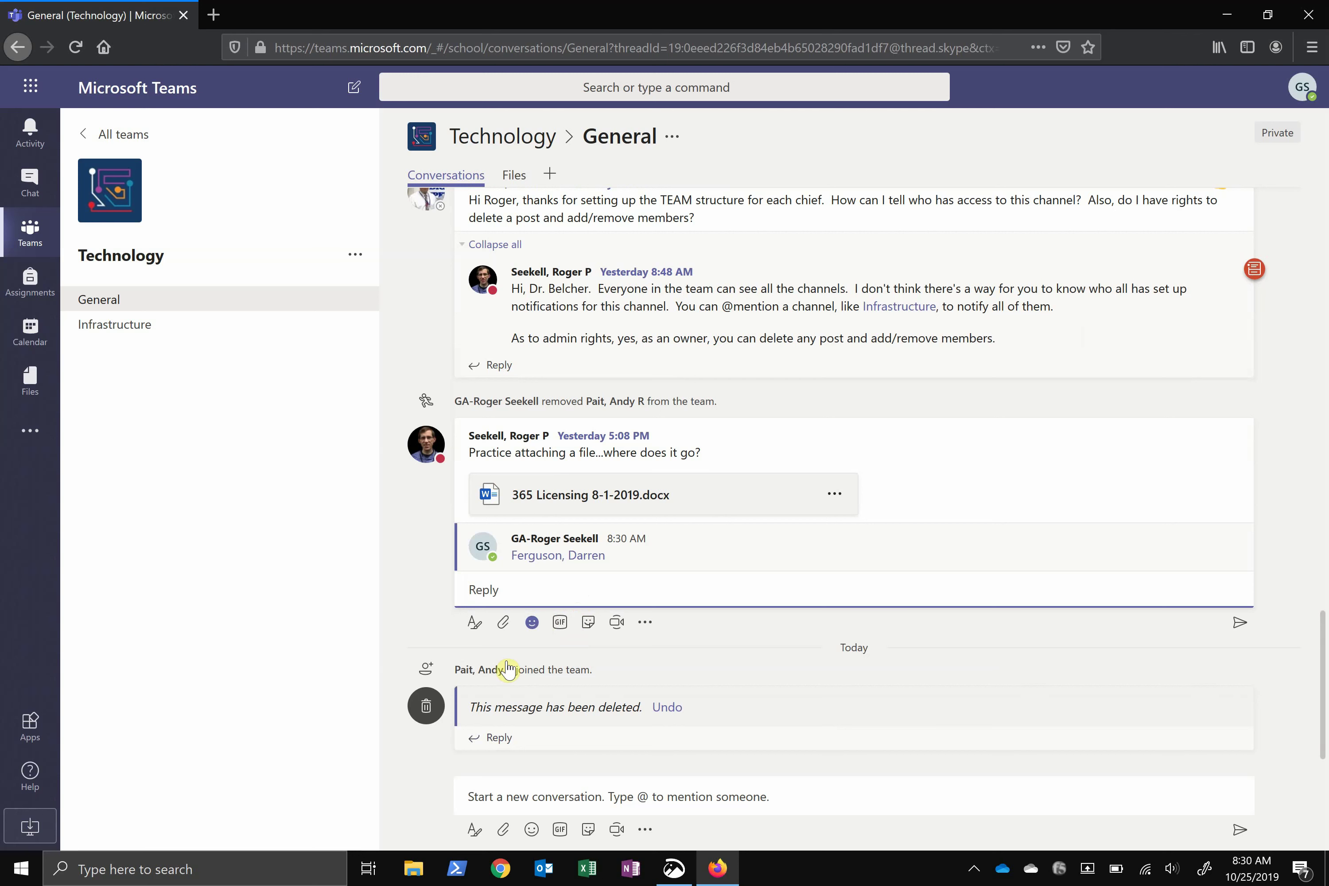
{"action": "left_click", "coordinate": [559, 622]}
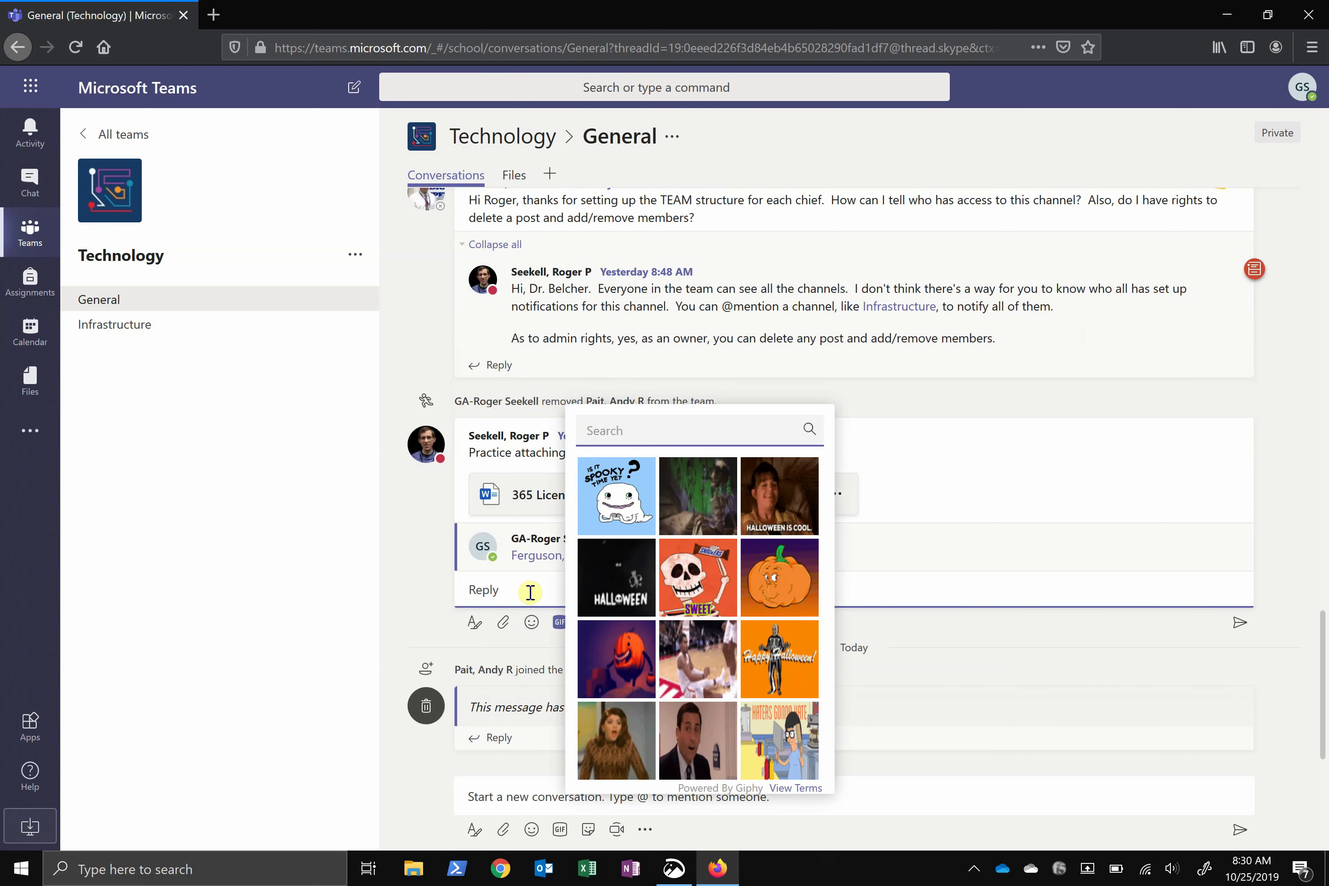
{"action": "left_click", "coordinate": [608, 763]}
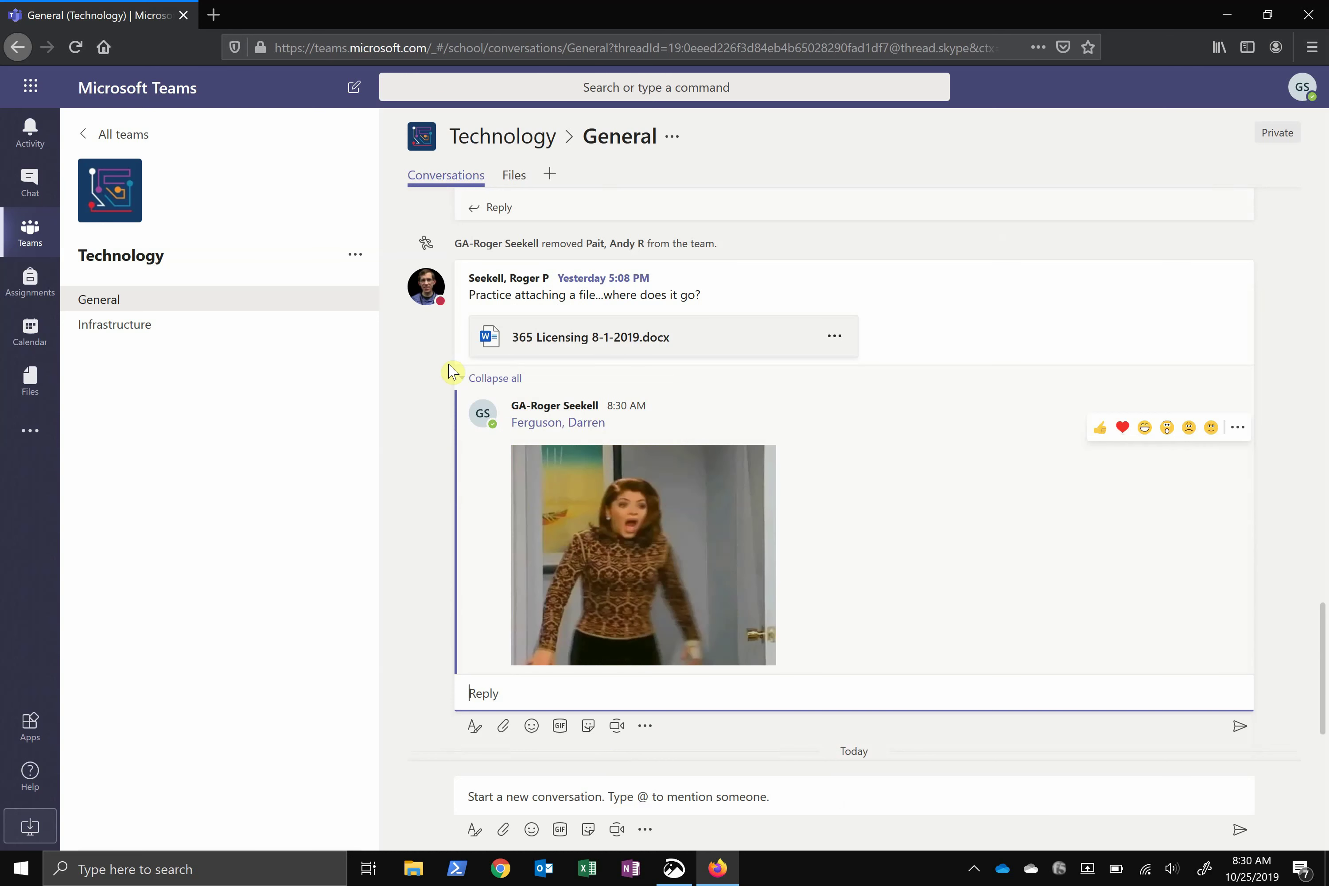
From Manage team, add the searched person to Technology with the Owner role
{"action": "left_click", "coordinate": [355, 257]}
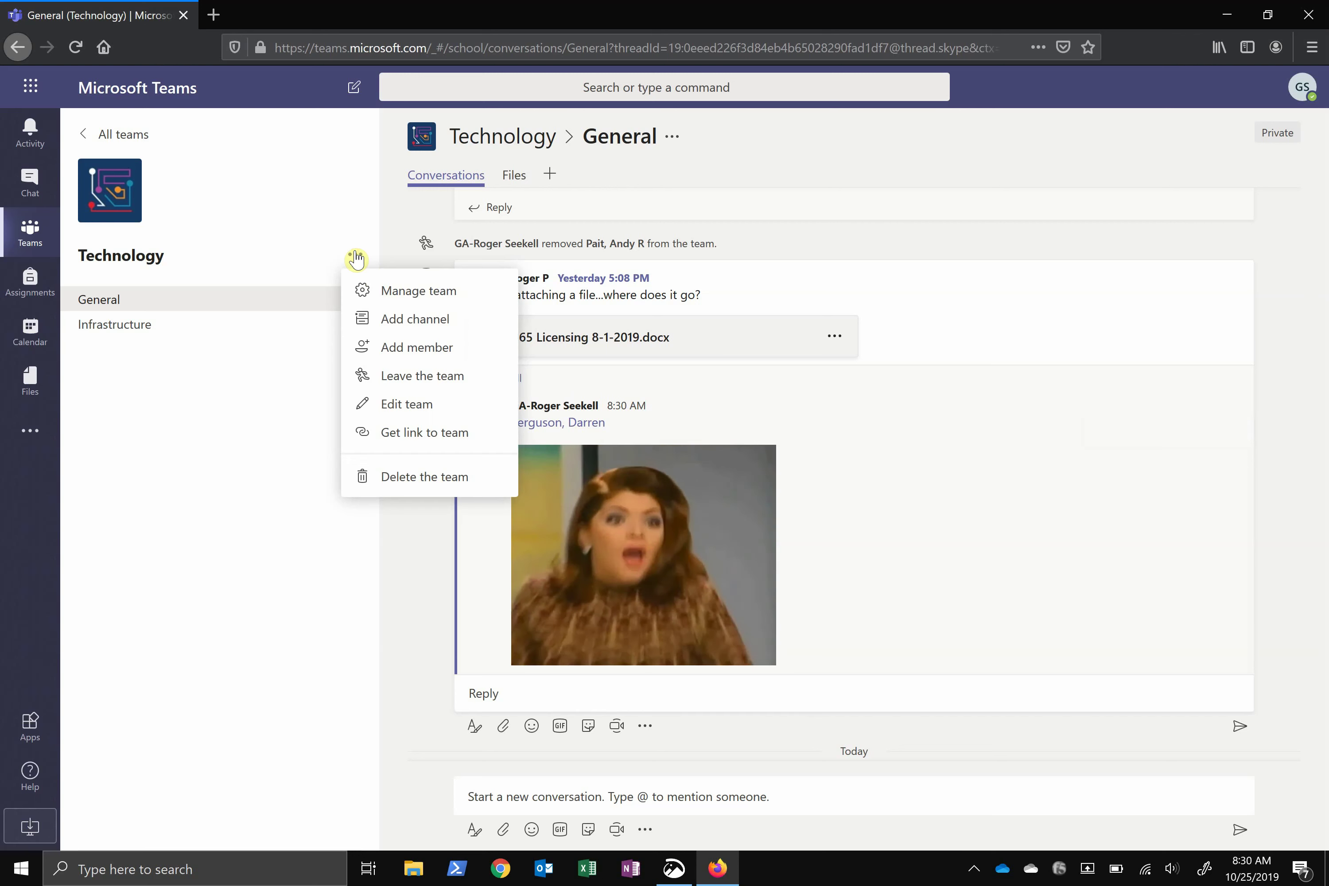
{"action": "left_click", "coordinate": [397, 292]}
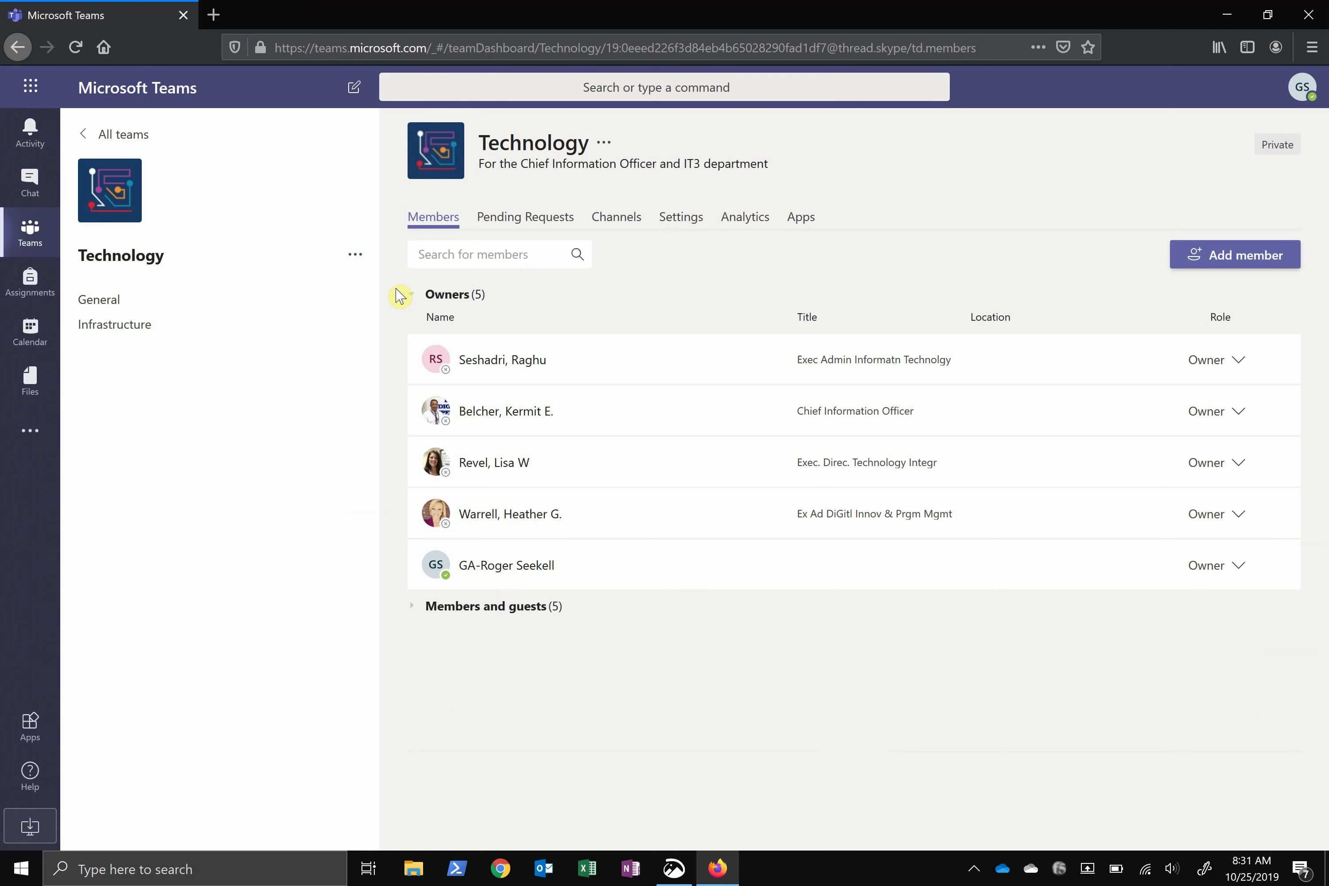
{"action": "left_click", "coordinate": [1220, 252]}
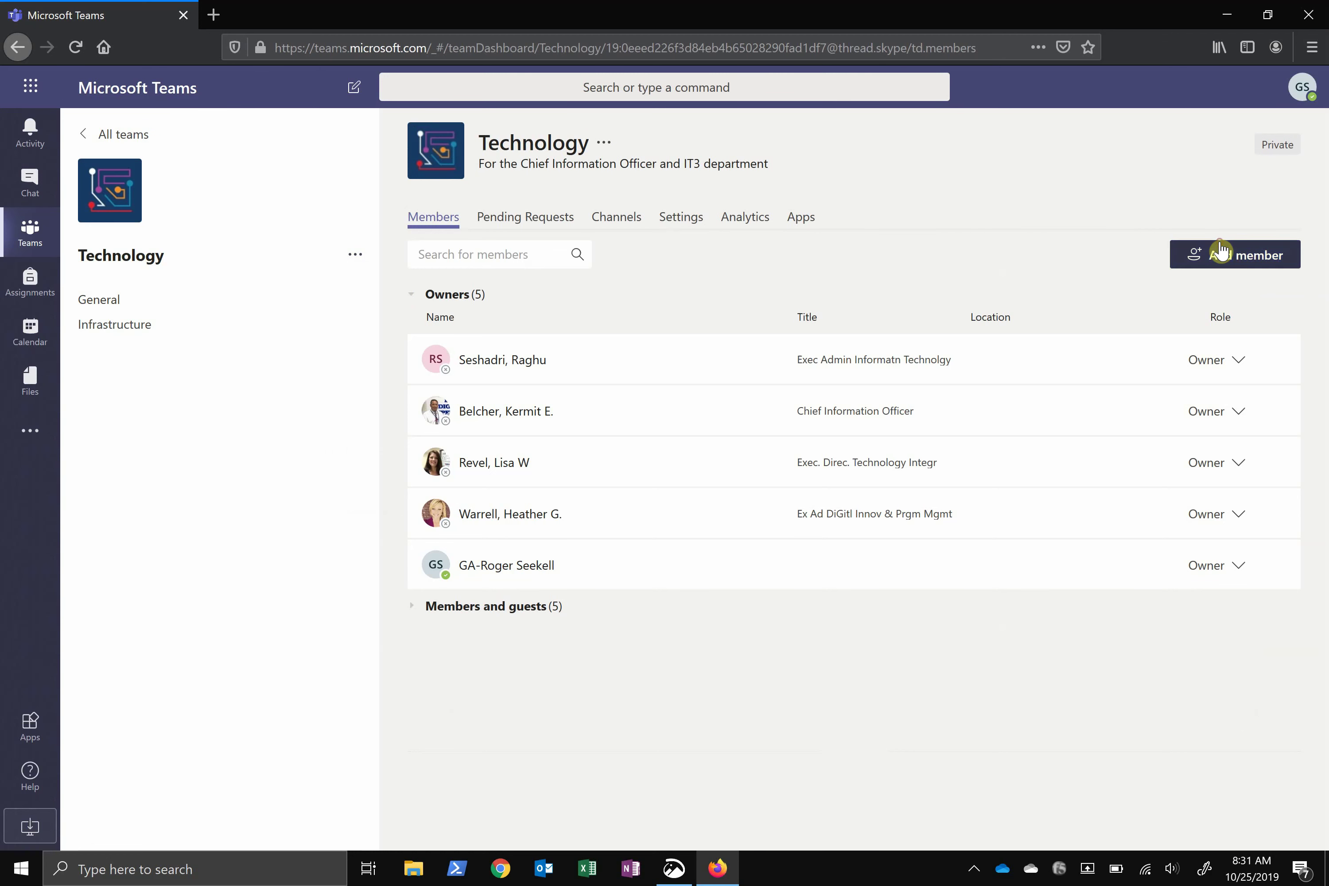
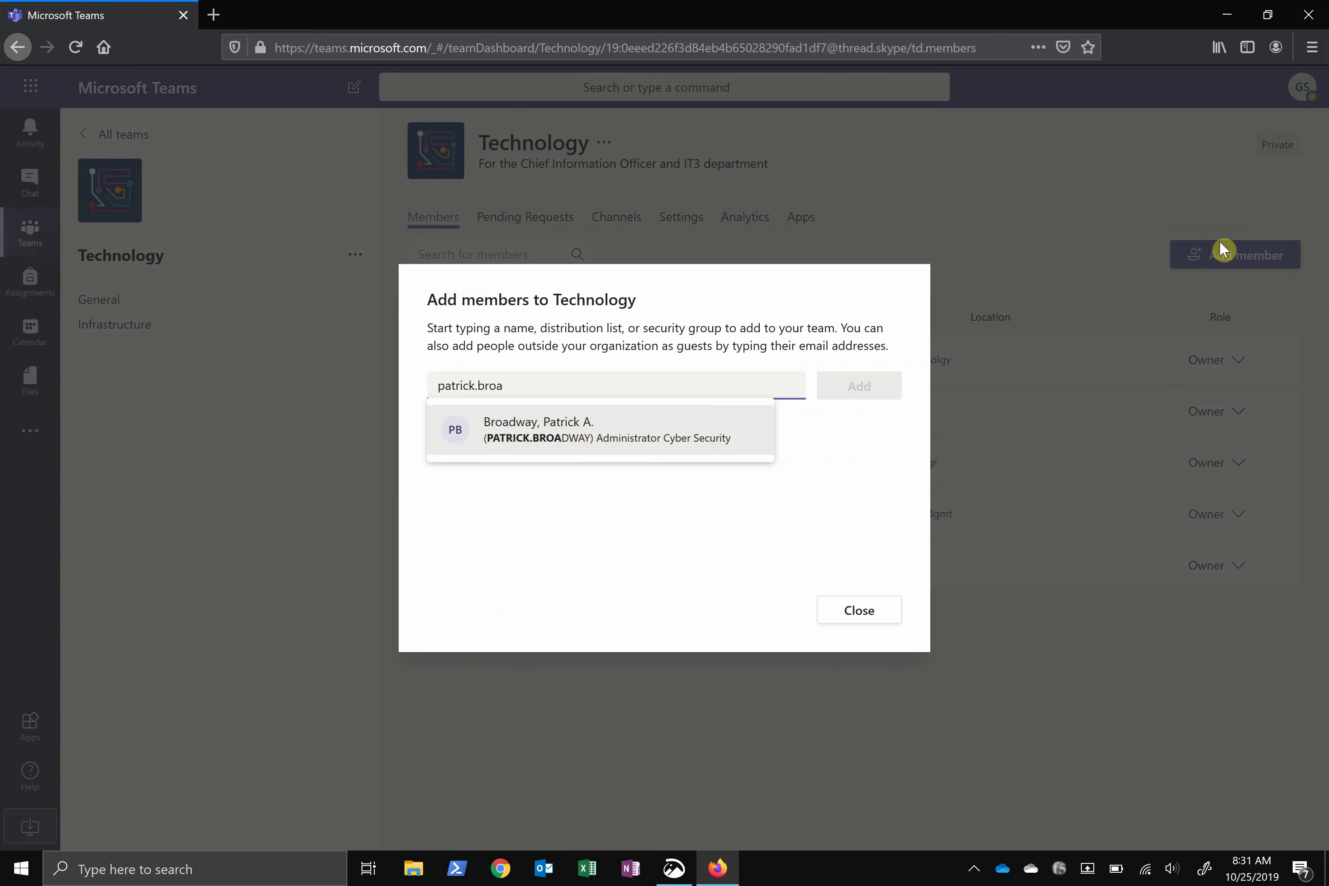
{"action": "key", "text": "Return"}
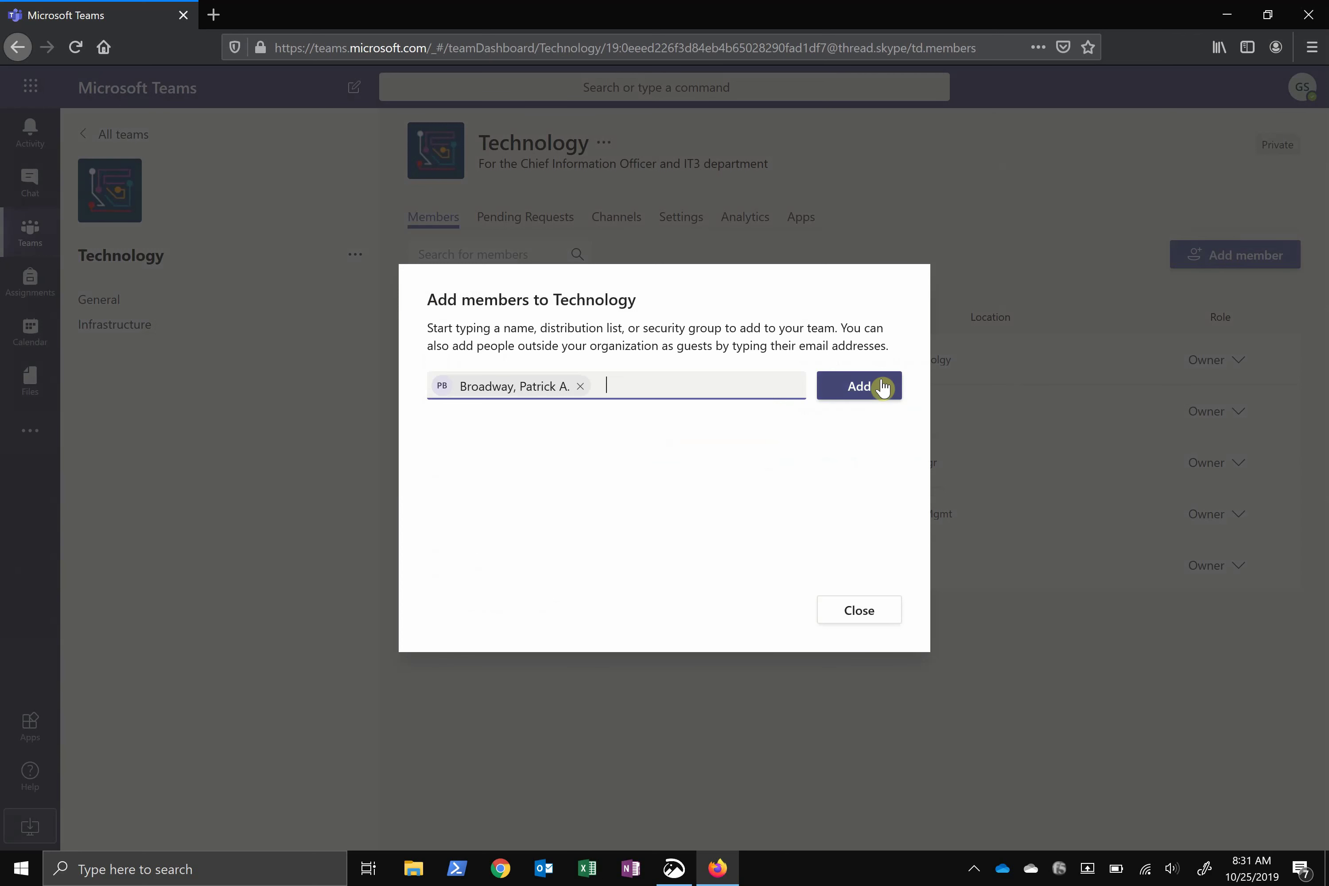
{"action": "left_click", "coordinate": [883, 387]}
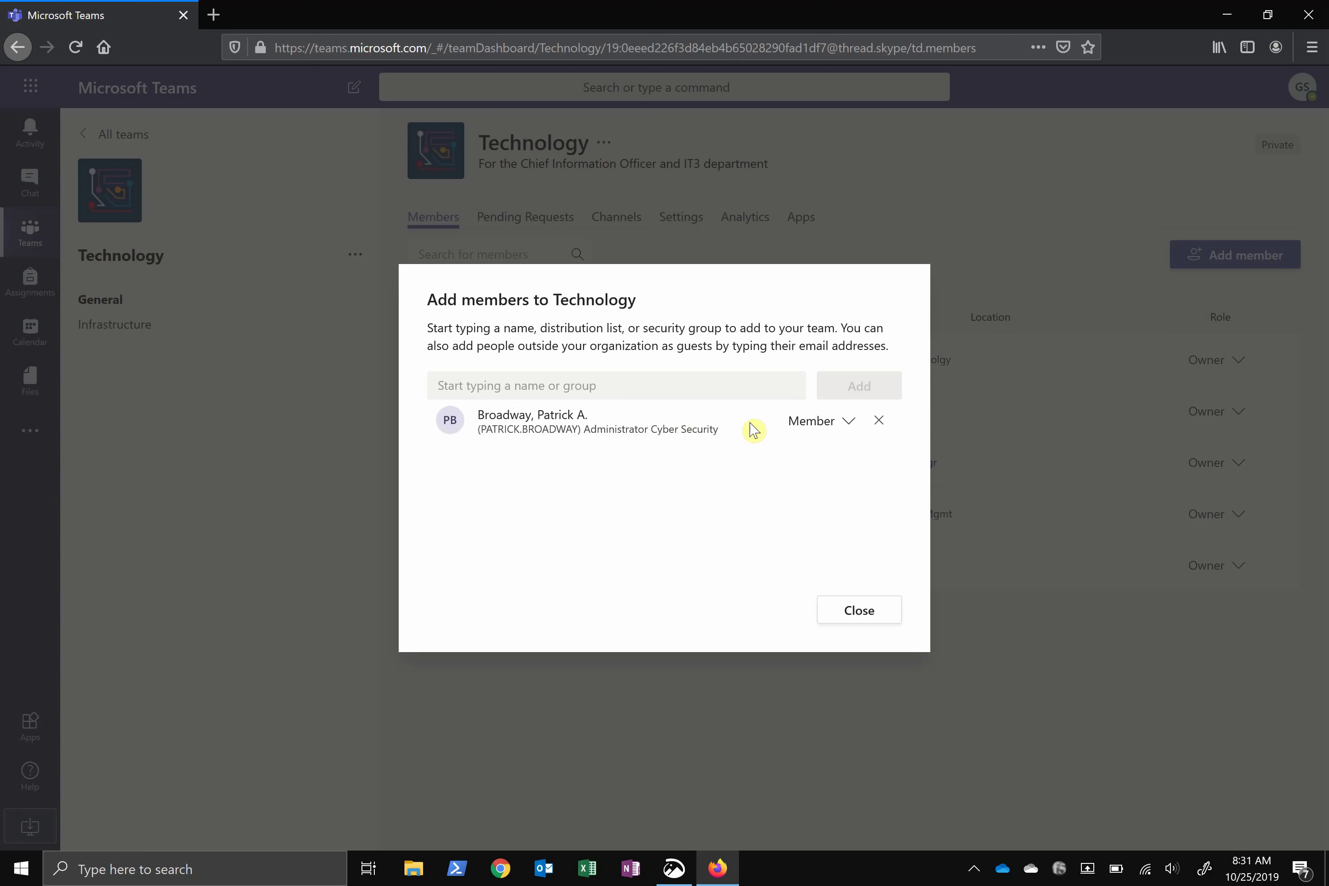
{"action": "left_click", "coordinate": [800, 421]}
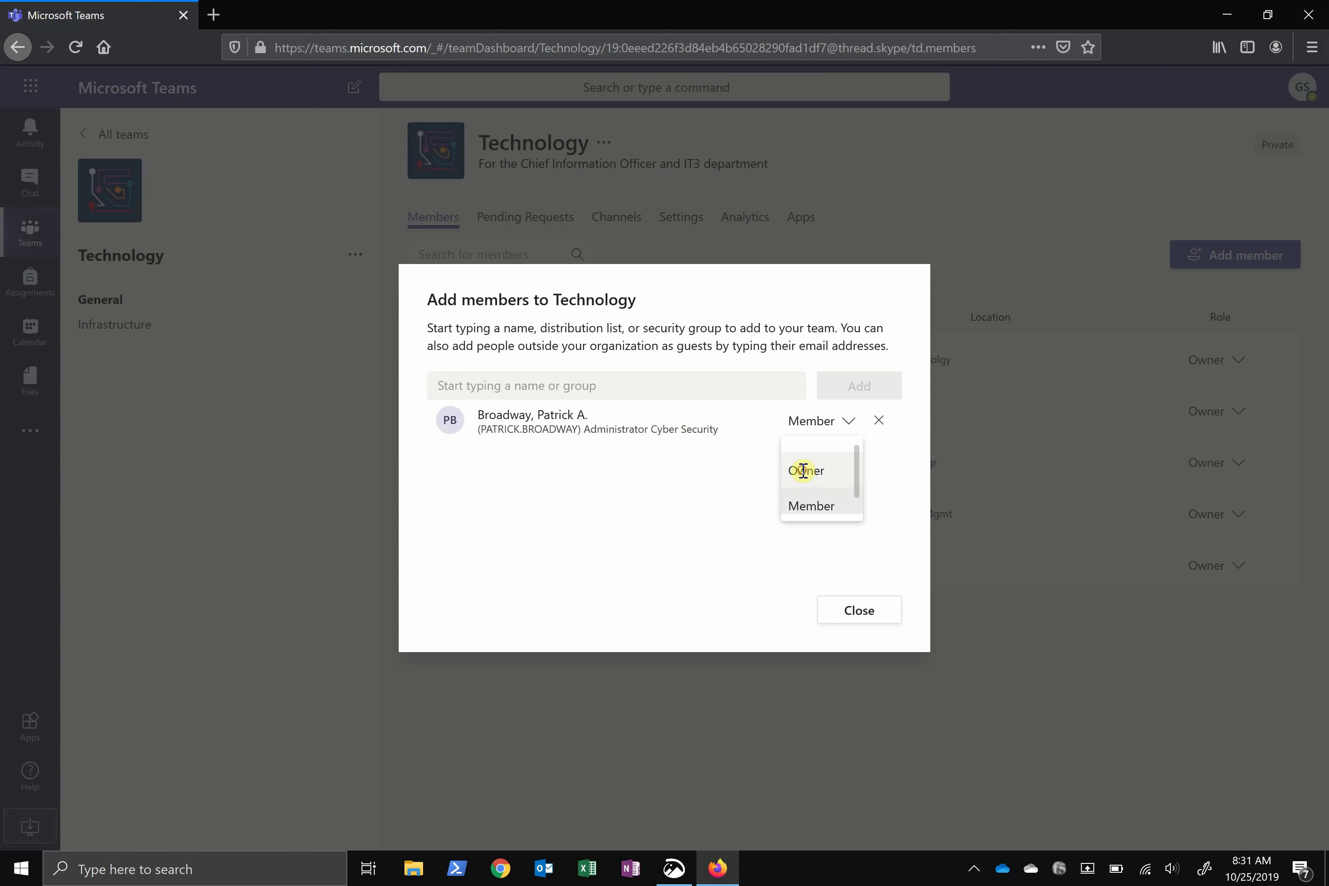
{"action": "left_click", "coordinate": [806, 471]}
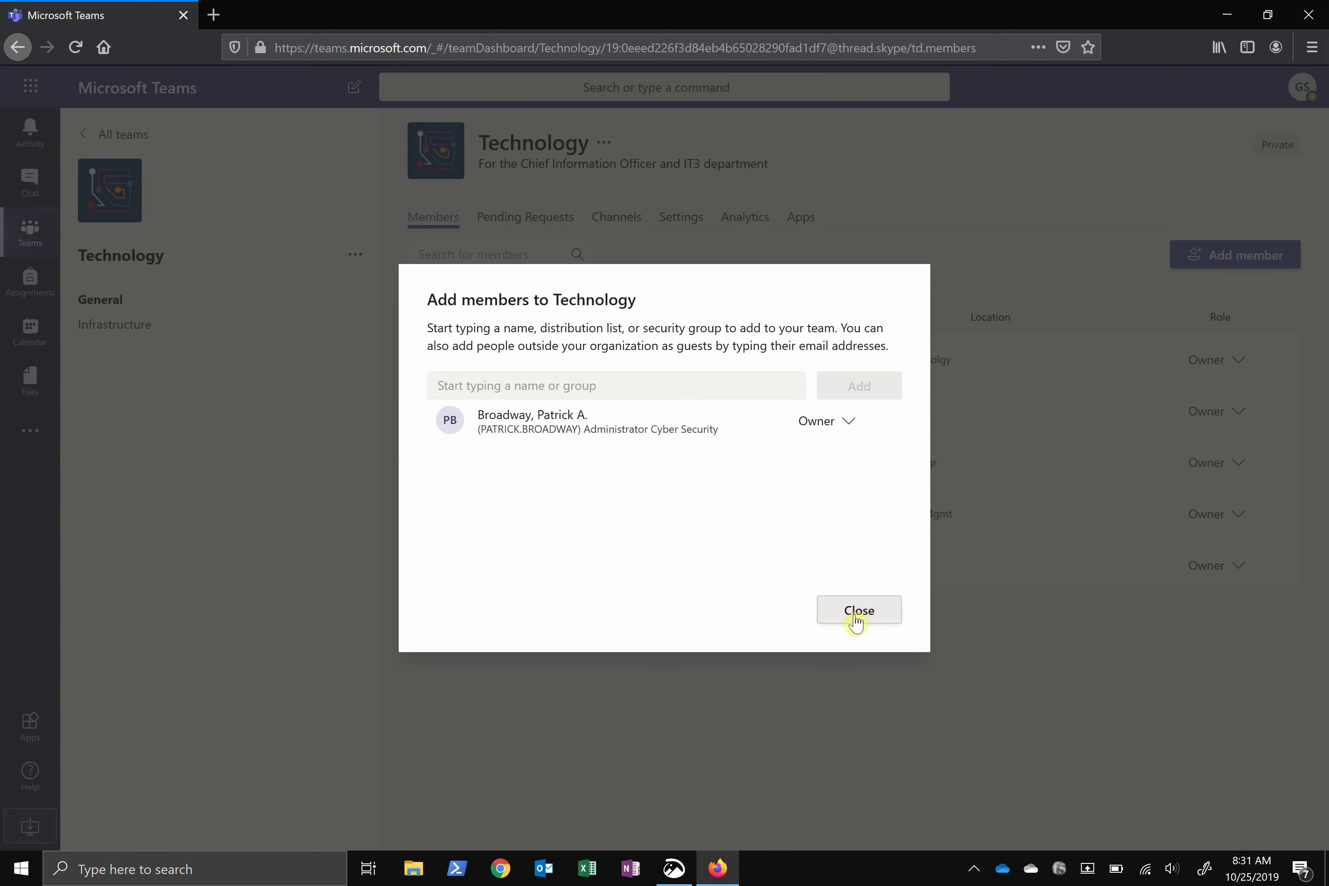
{"action": "left_click", "coordinate": [857, 612]}
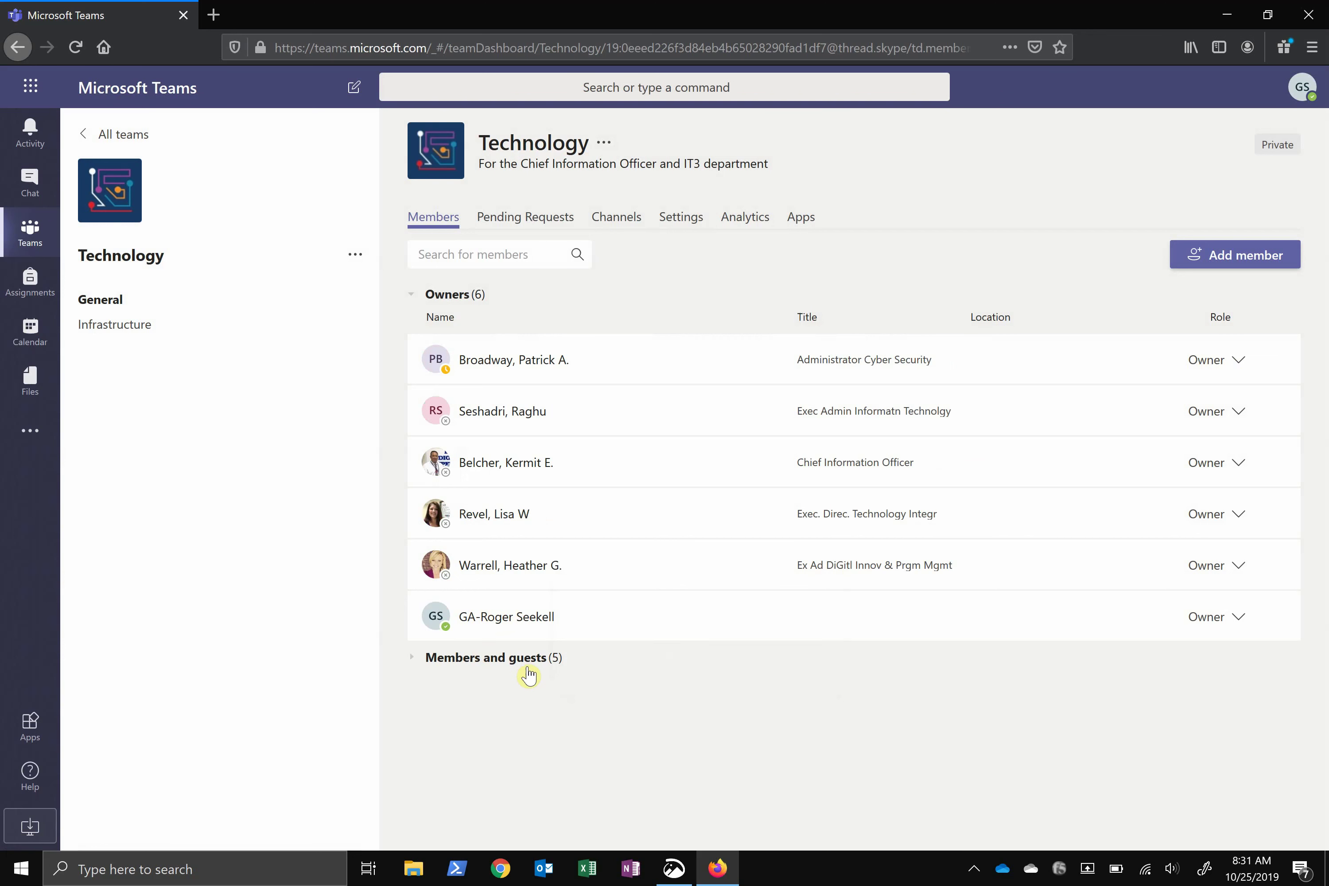
Switch the new owner's role to Member, then remove them from Members and guests
{"action": "left_click", "coordinate": [512, 662]}
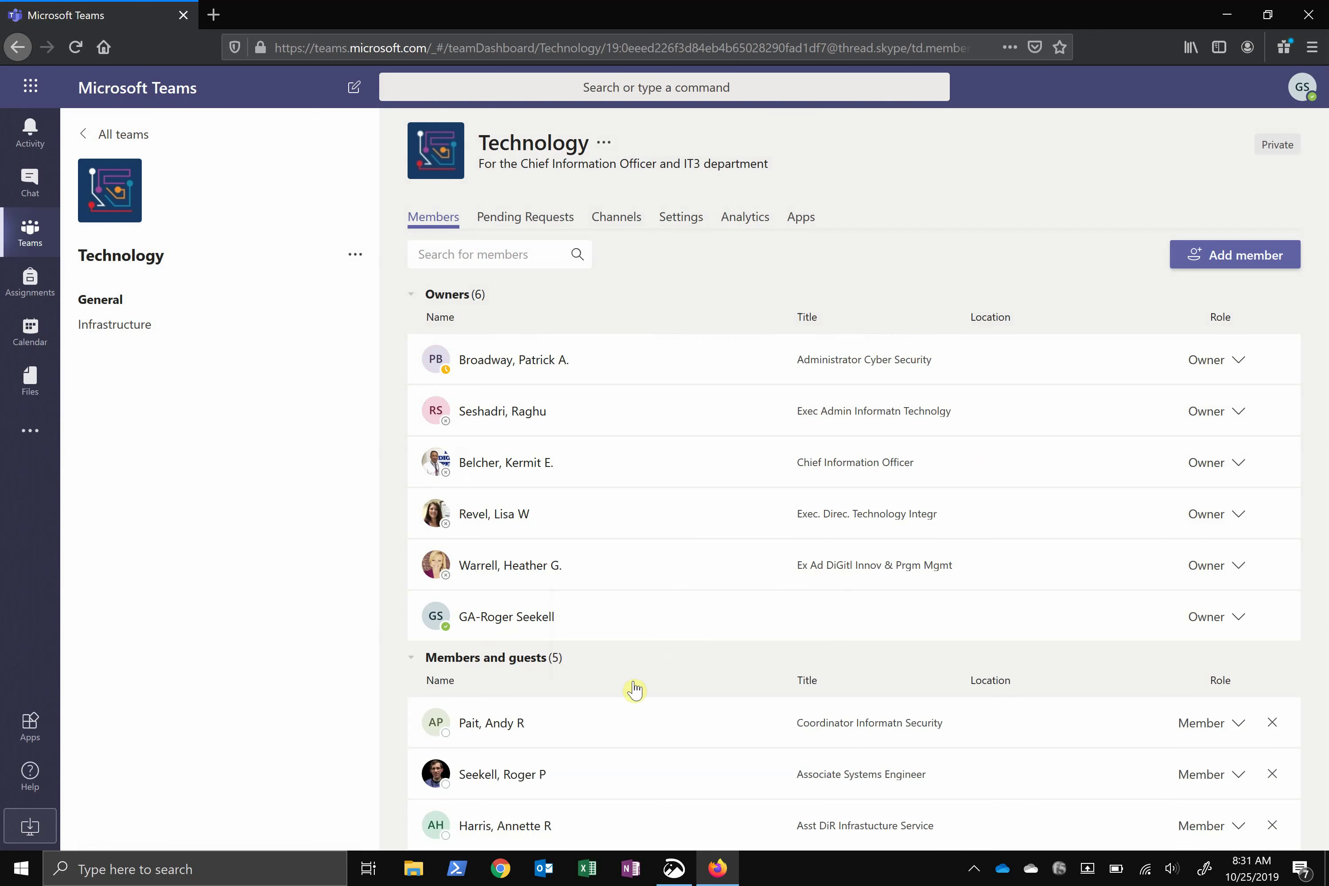
{"action": "scroll", "coordinate": [738, 727], "scroll_direction": "down", "scroll_amount": 2}
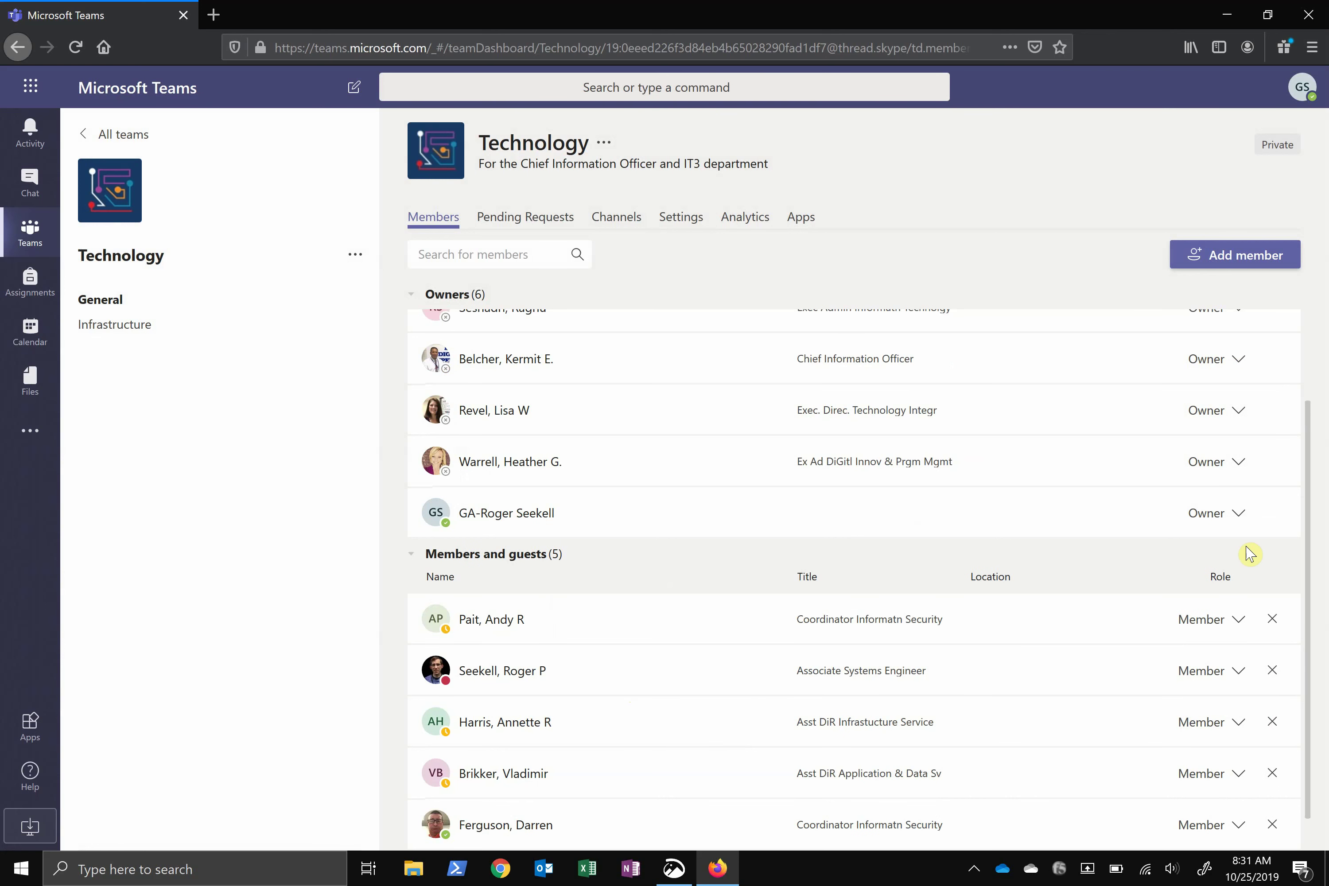
{"action": "scroll", "coordinate": [1250, 553], "scroll_direction": "up", "scroll_amount": 2}
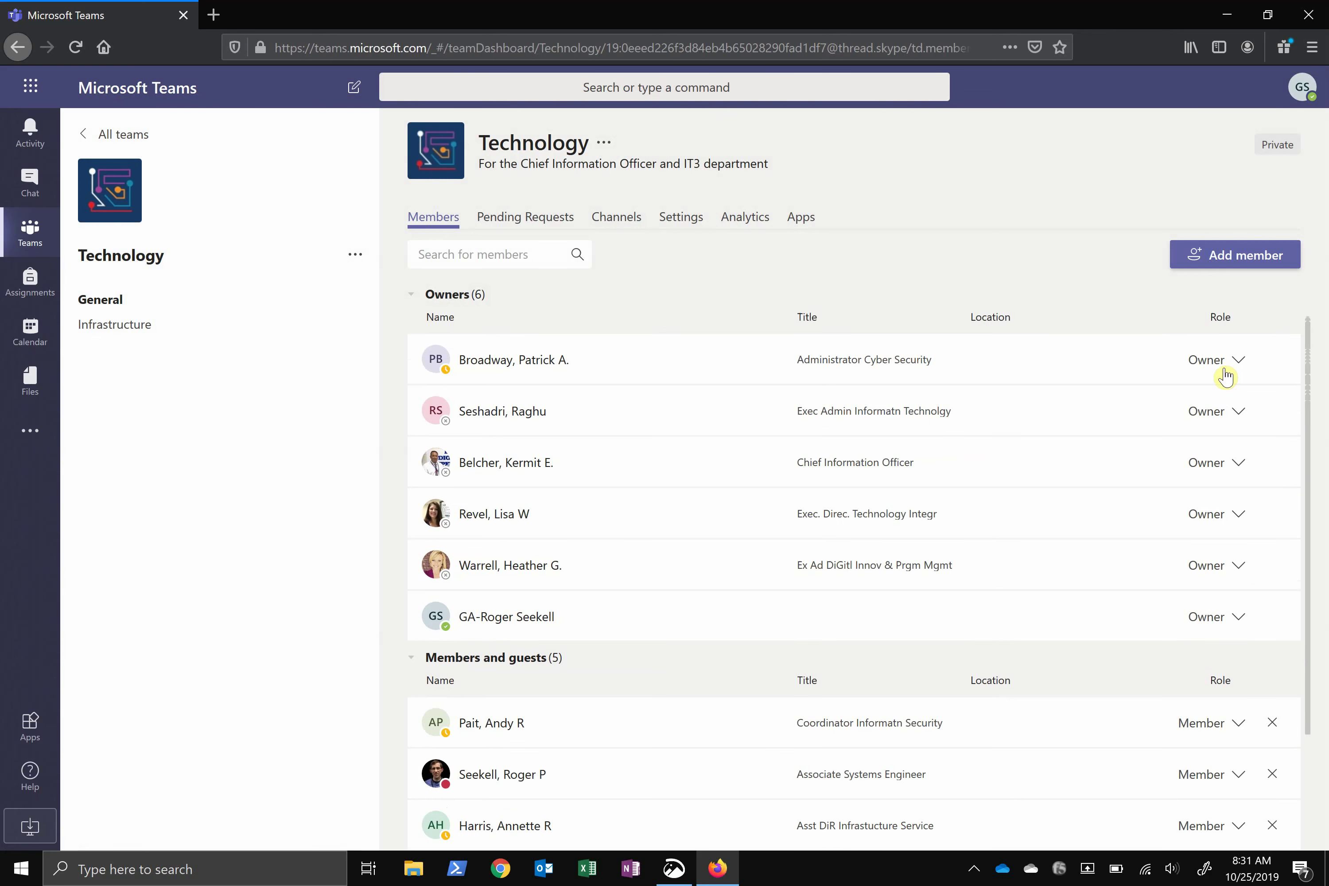
{"action": "left_click", "coordinate": [1225, 376]}
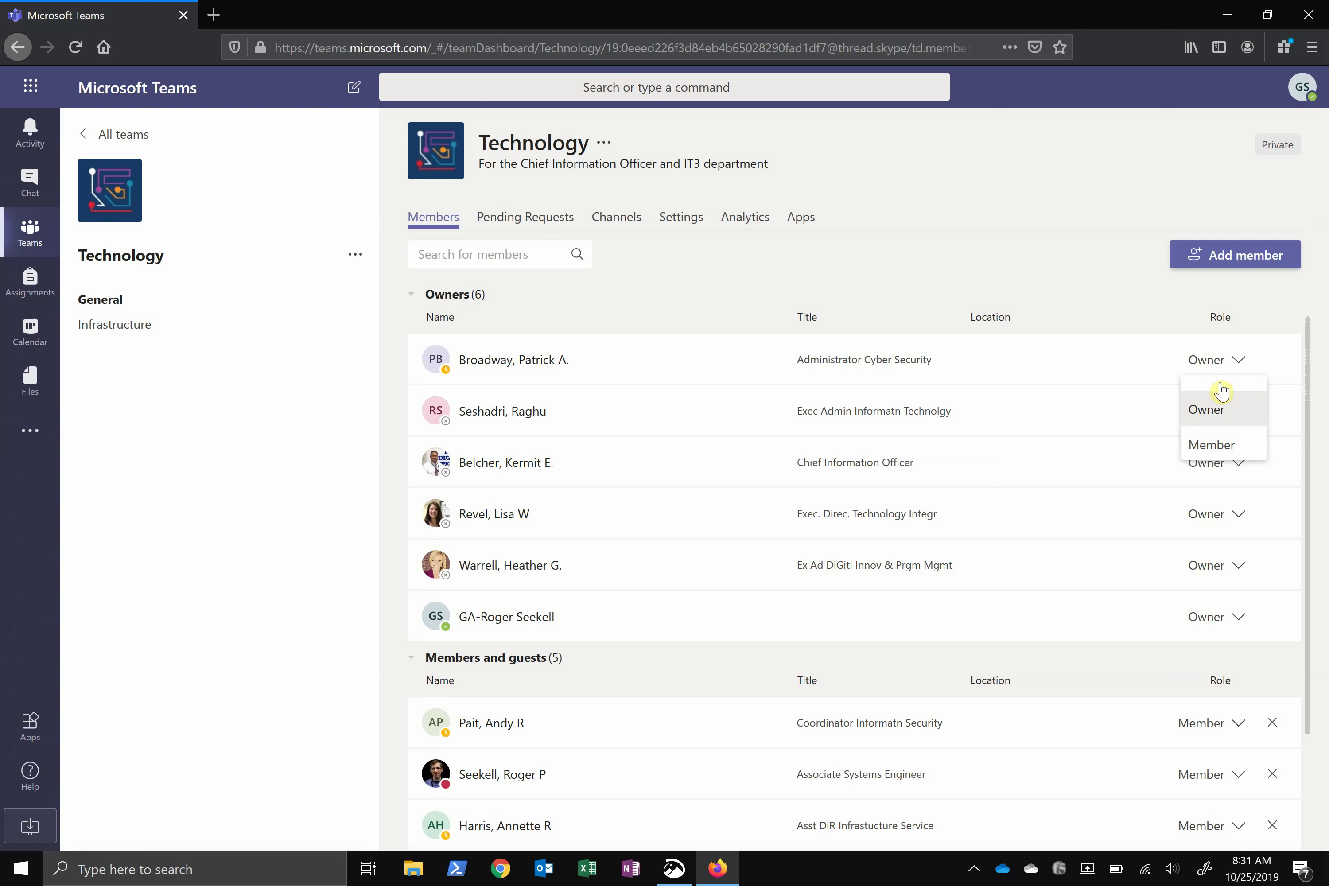
{"action": "left_click", "coordinate": [1221, 445]}
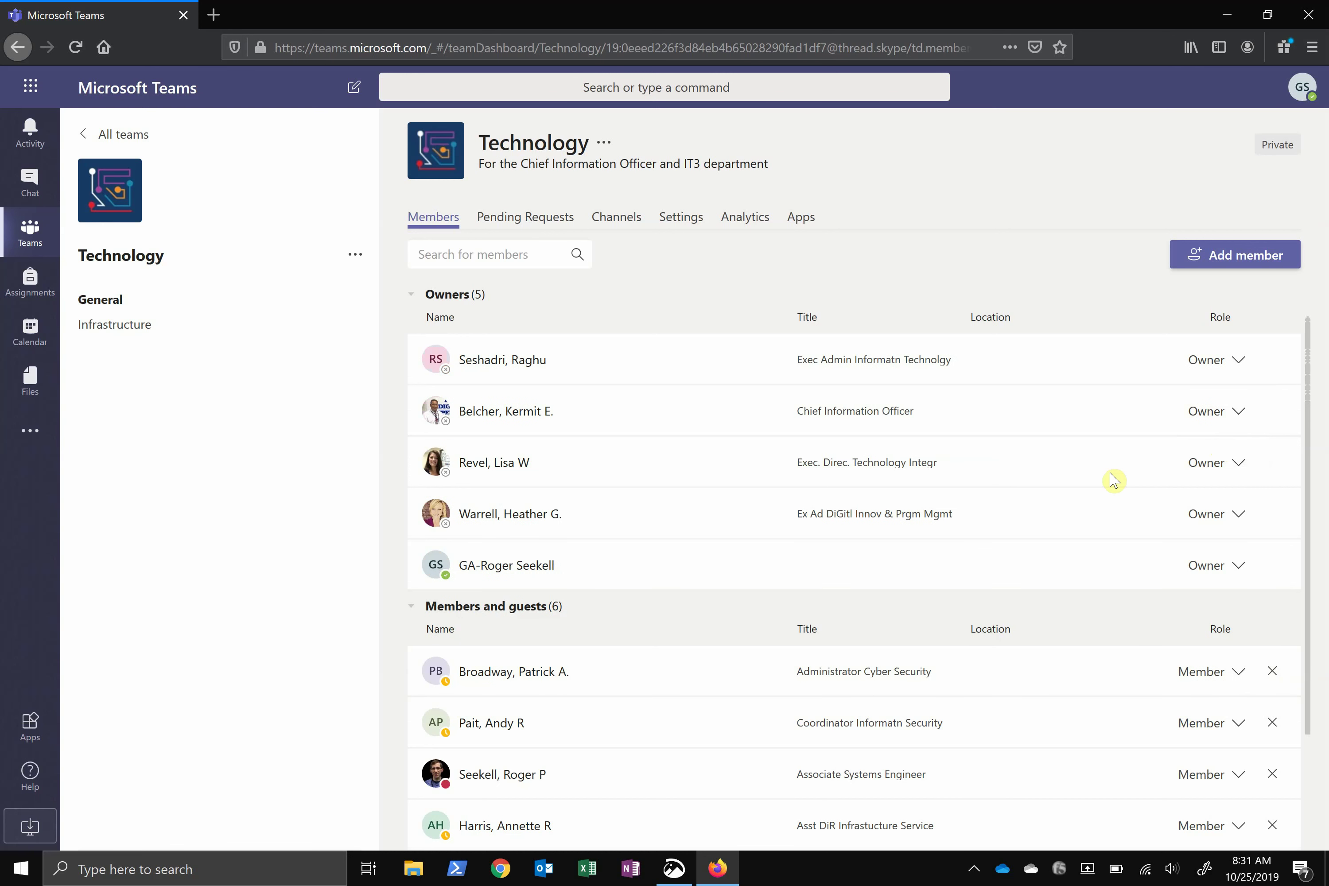
{"action": "scroll", "coordinate": [907, 596], "scroll_direction": "down", "scroll_amount": 2}
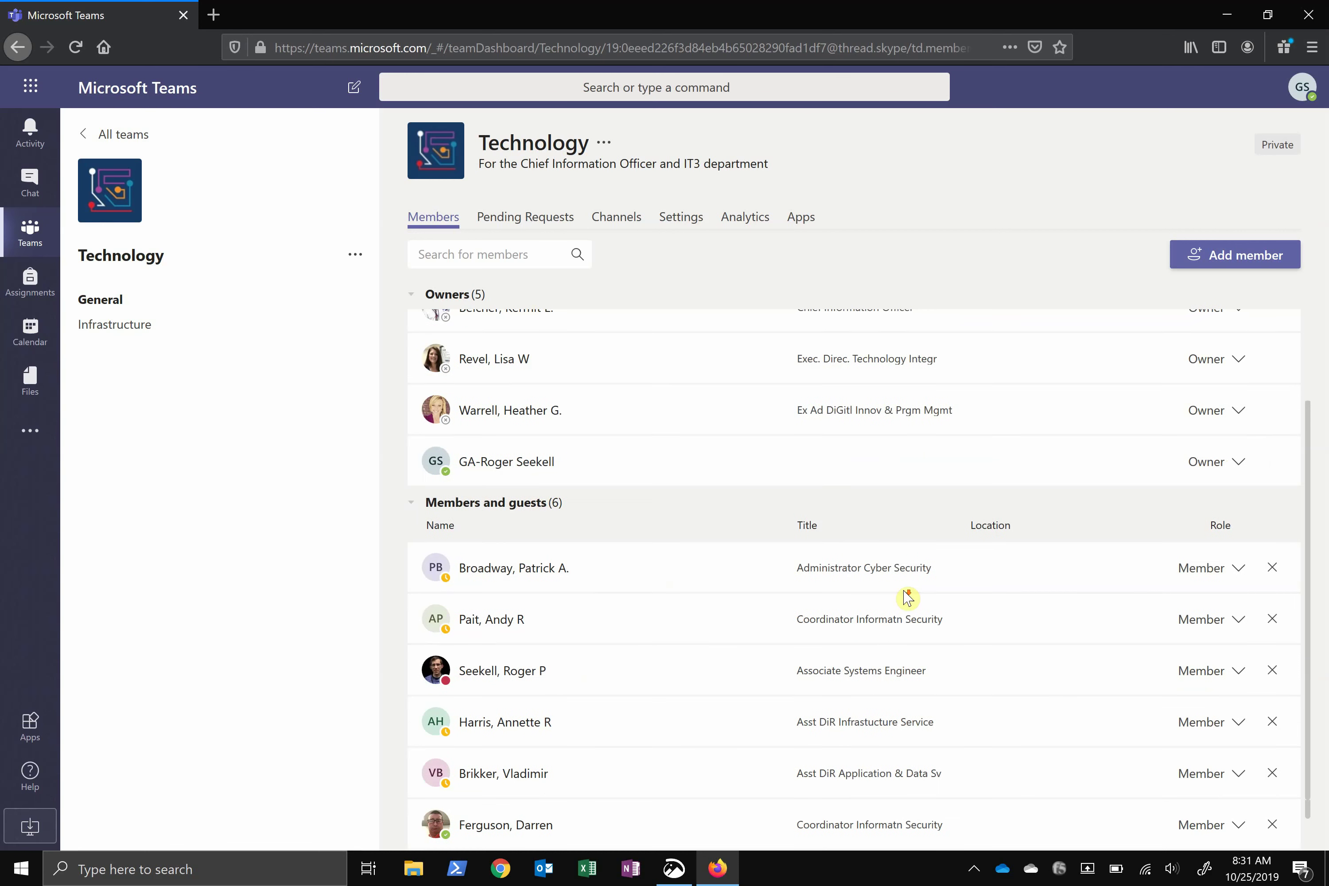
{"action": "left_click", "coordinate": [1272, 568]}
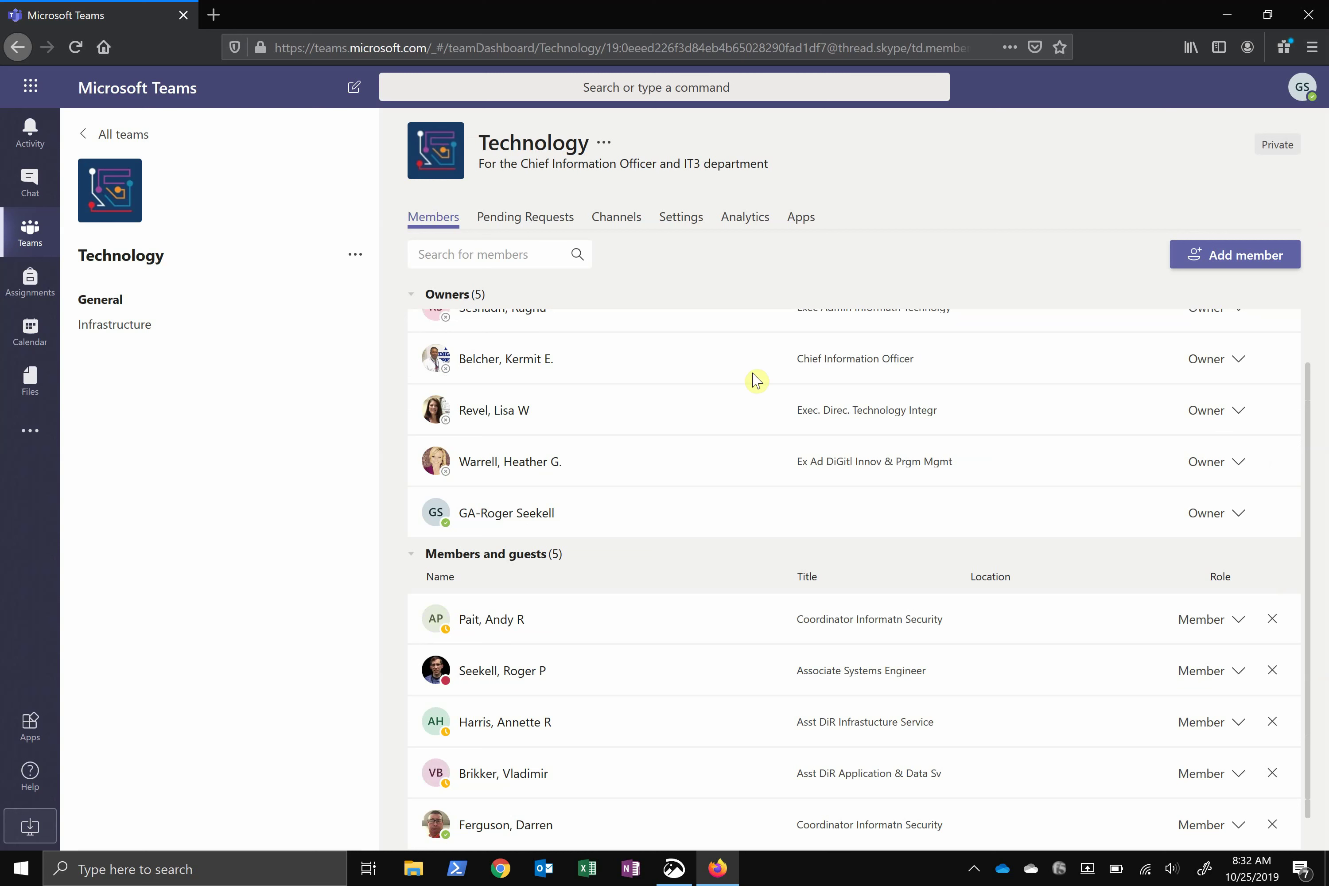
Edit the team name to 'Technology Division', choose the gears avatar, and update
{"action": "left_click", "coordinate": [604, 143]}
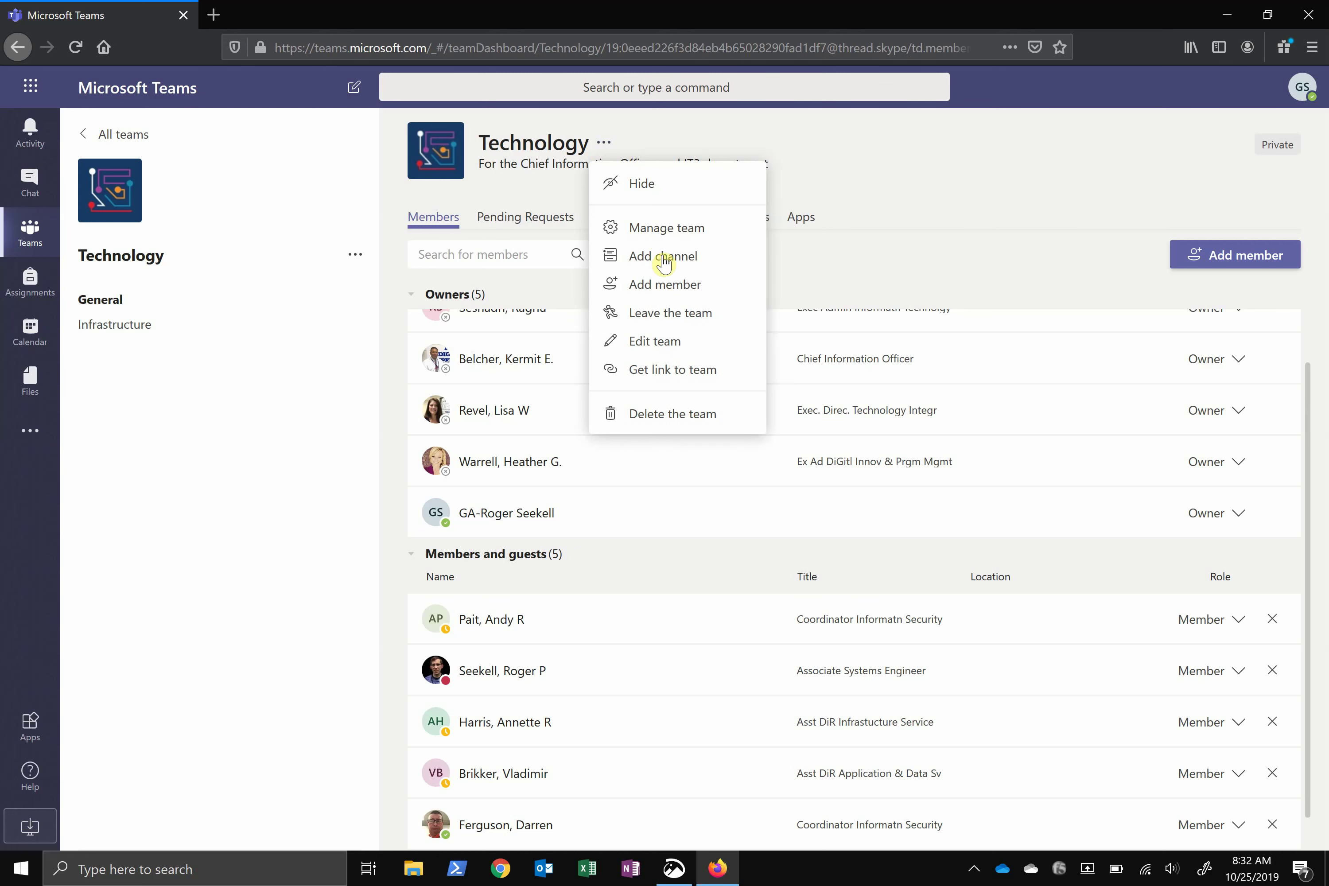
{"action": "left_click", "coordinate": [659, 342]}
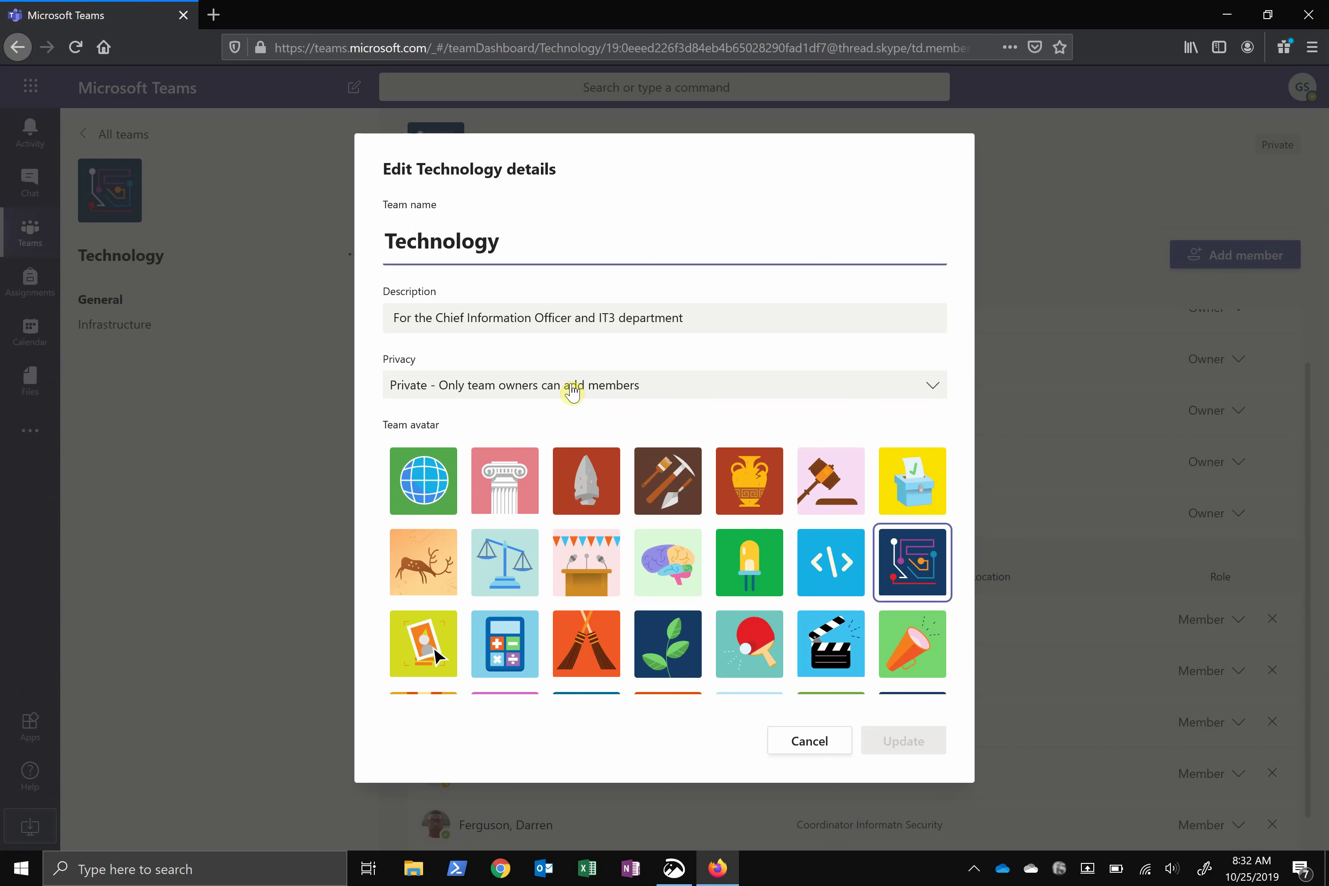
{"action": "type", "text": "Division"}
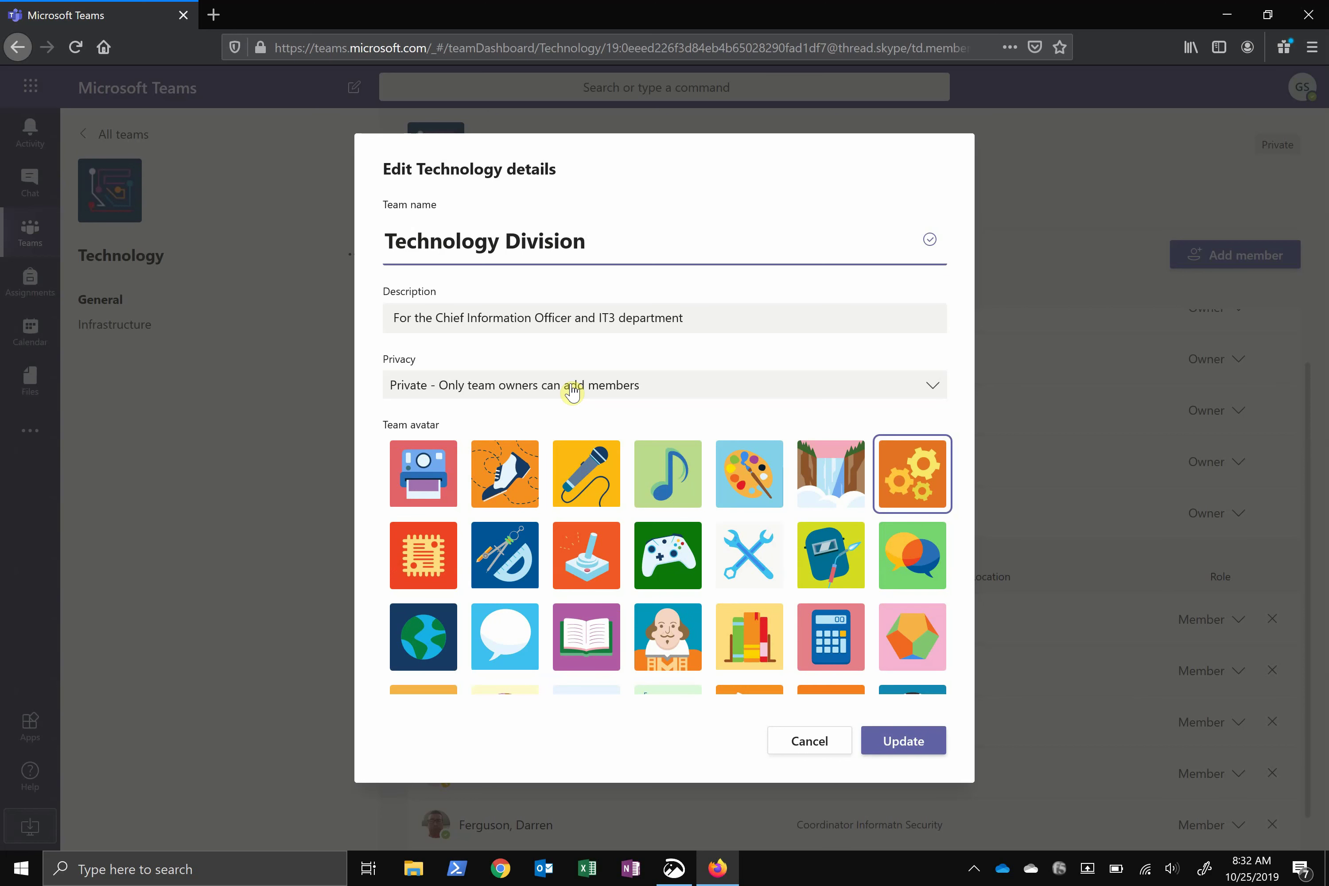
{"action": "left_click", "coordinate": [891, 750]}
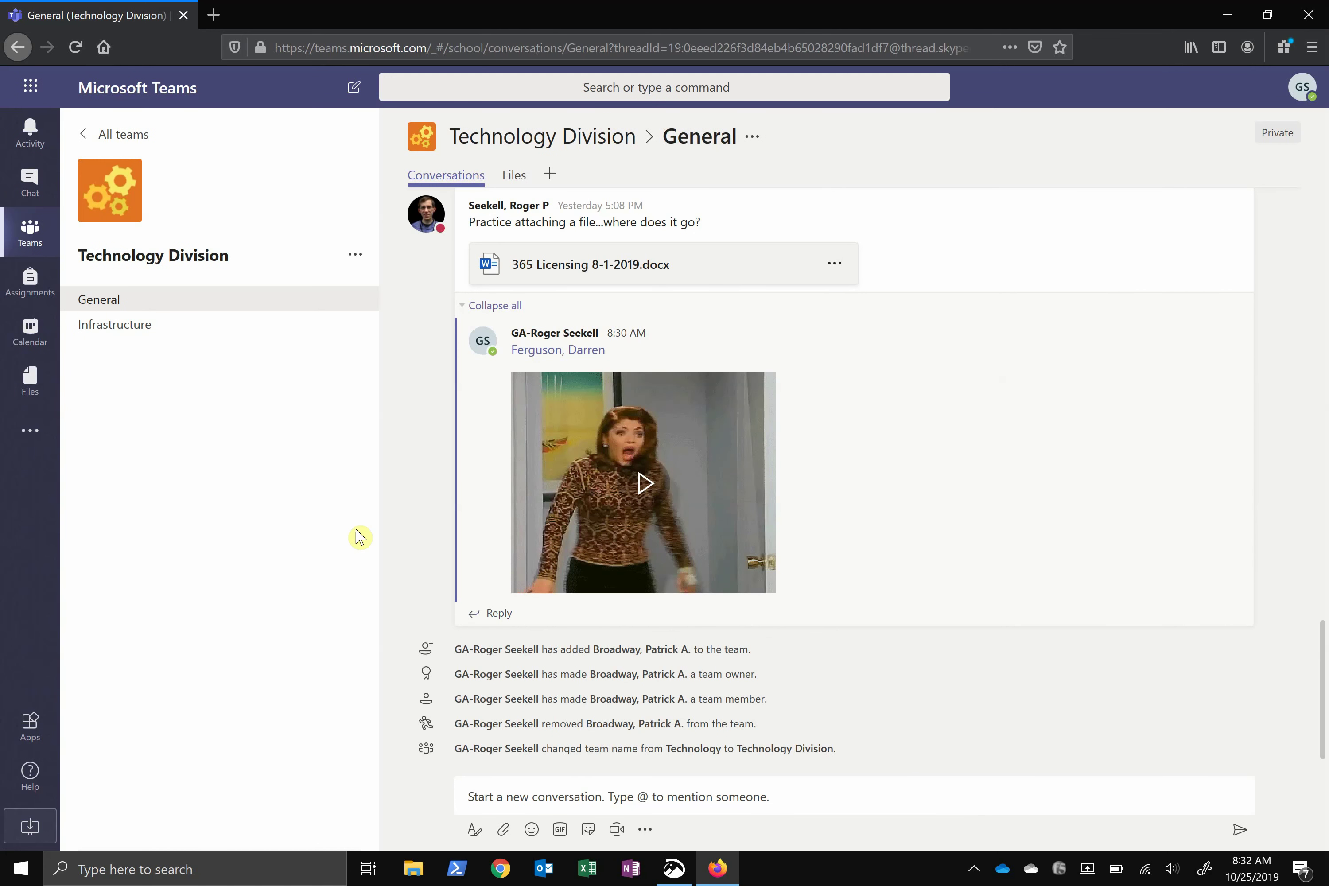
Open Technology Division's Infrastructure channel, which has an empty conversation
{"action": "left_click", "coordinate": [142, 297]}
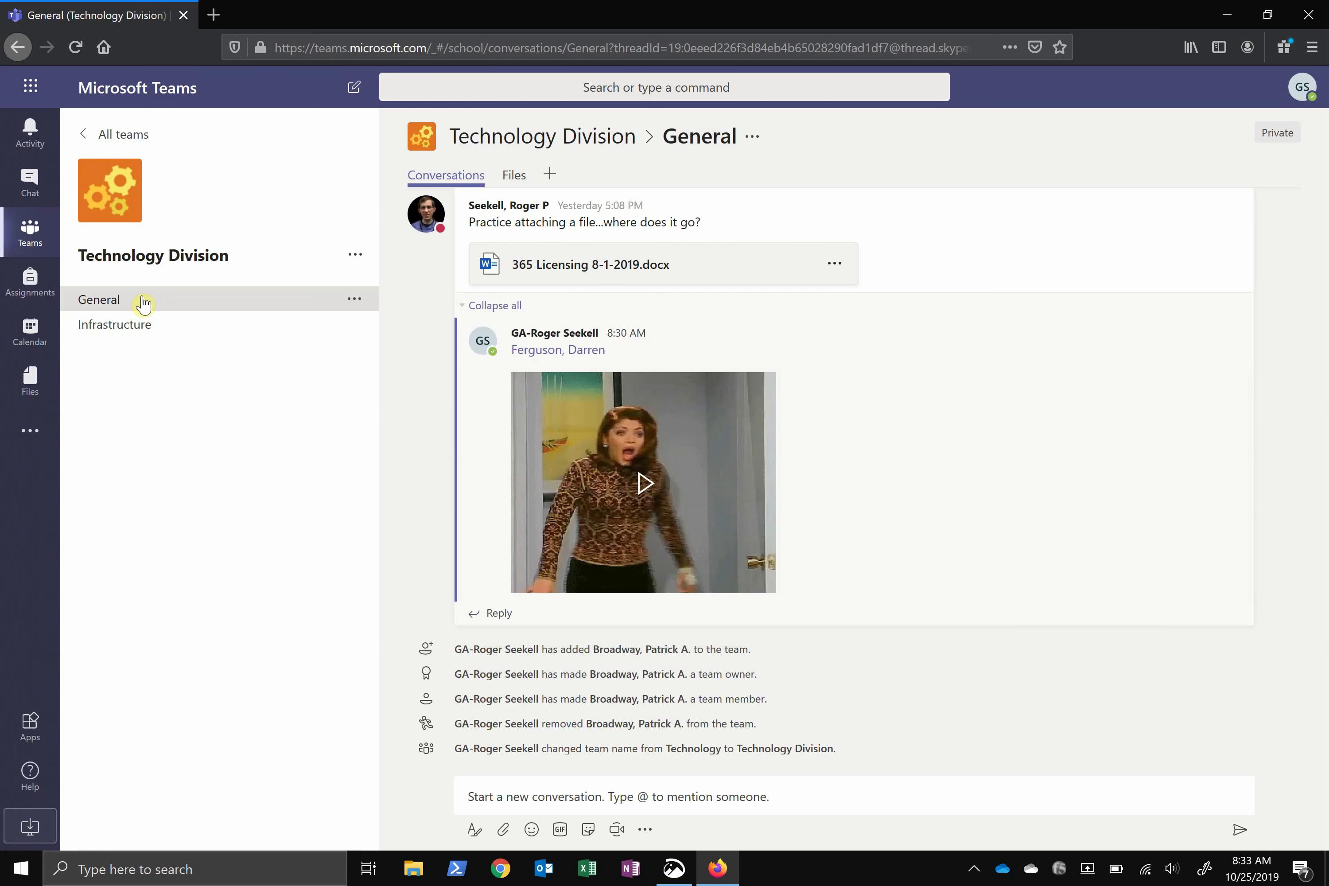
{"action": "left_click", "coordinate": [130, 334]}
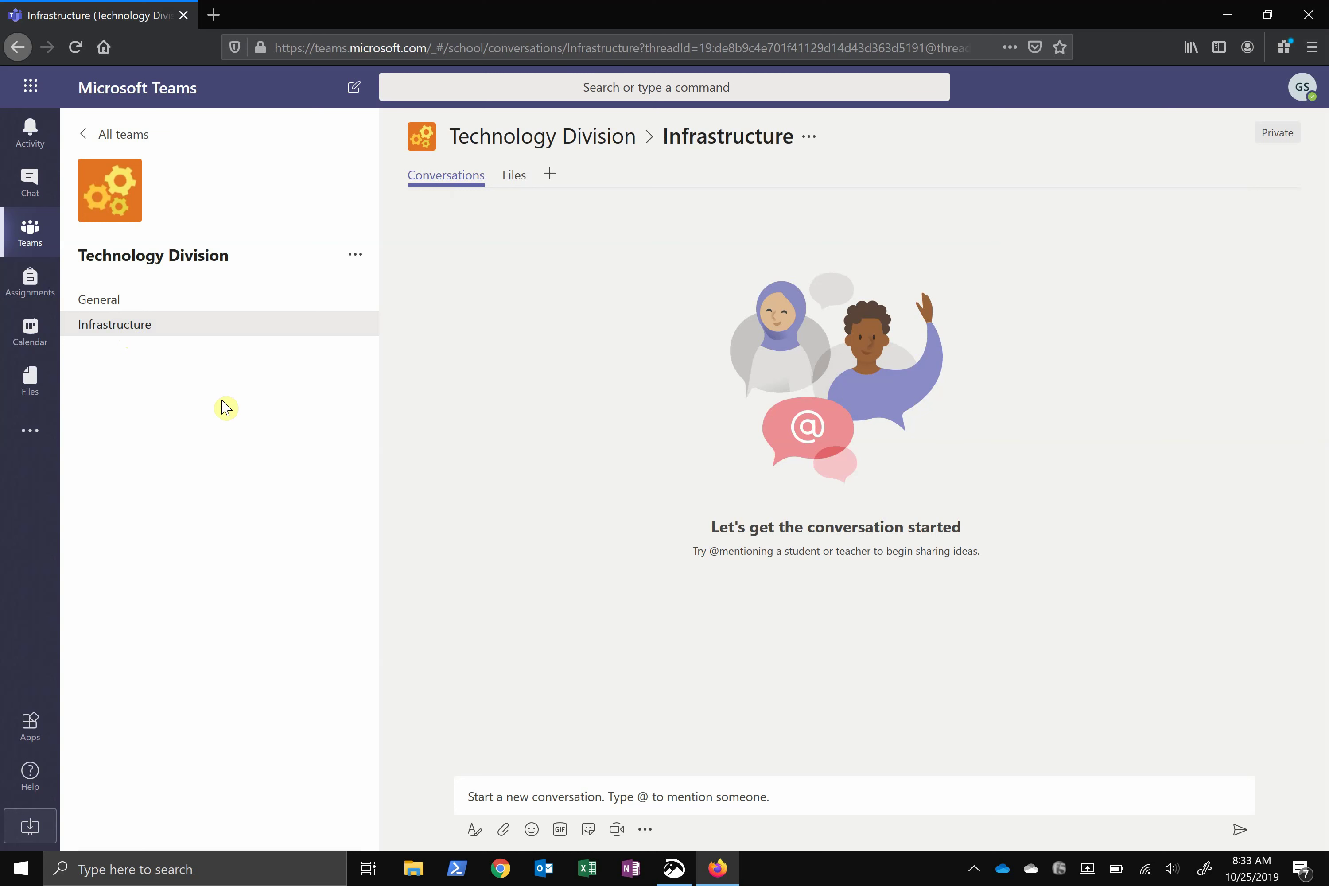
Create a channel named 'Innovation' in Technology Division from the team's options
{"action": "left_click", "coordinate": [356, 261]}
{"action": "left_click", "coordinate": [424, 319]}
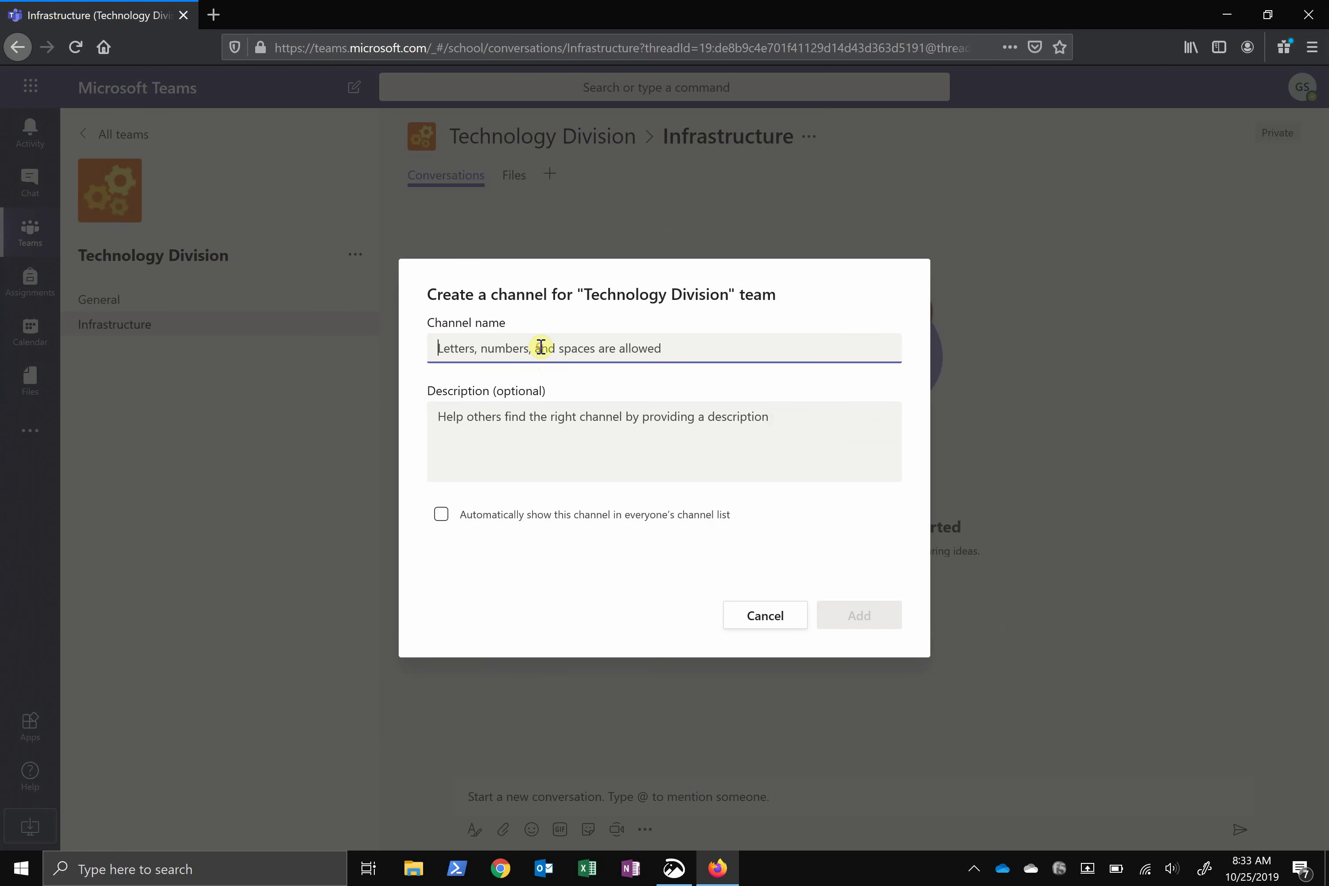
{"action": "type", "text": "In"}
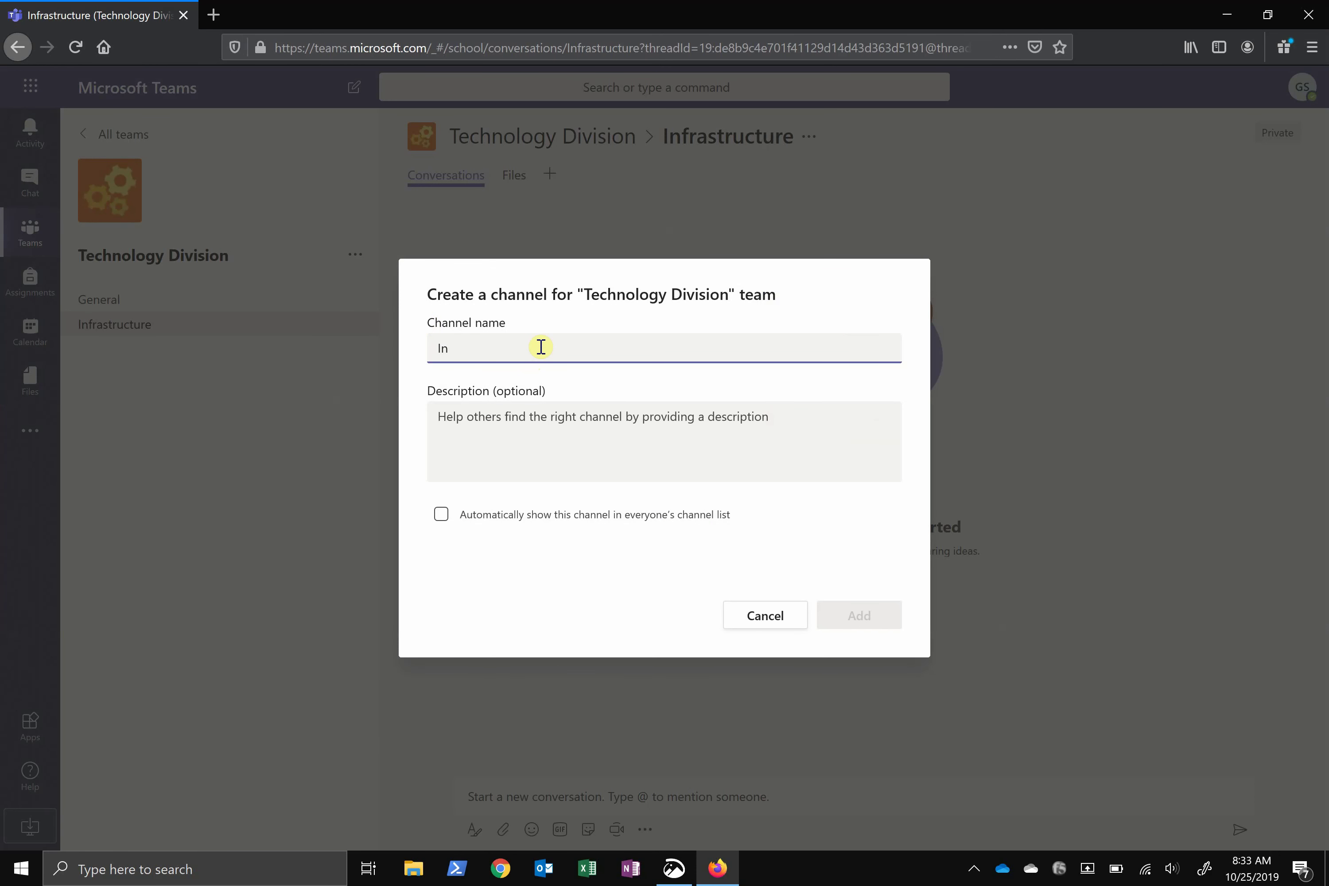
{"action": "type", "text": "novation"}
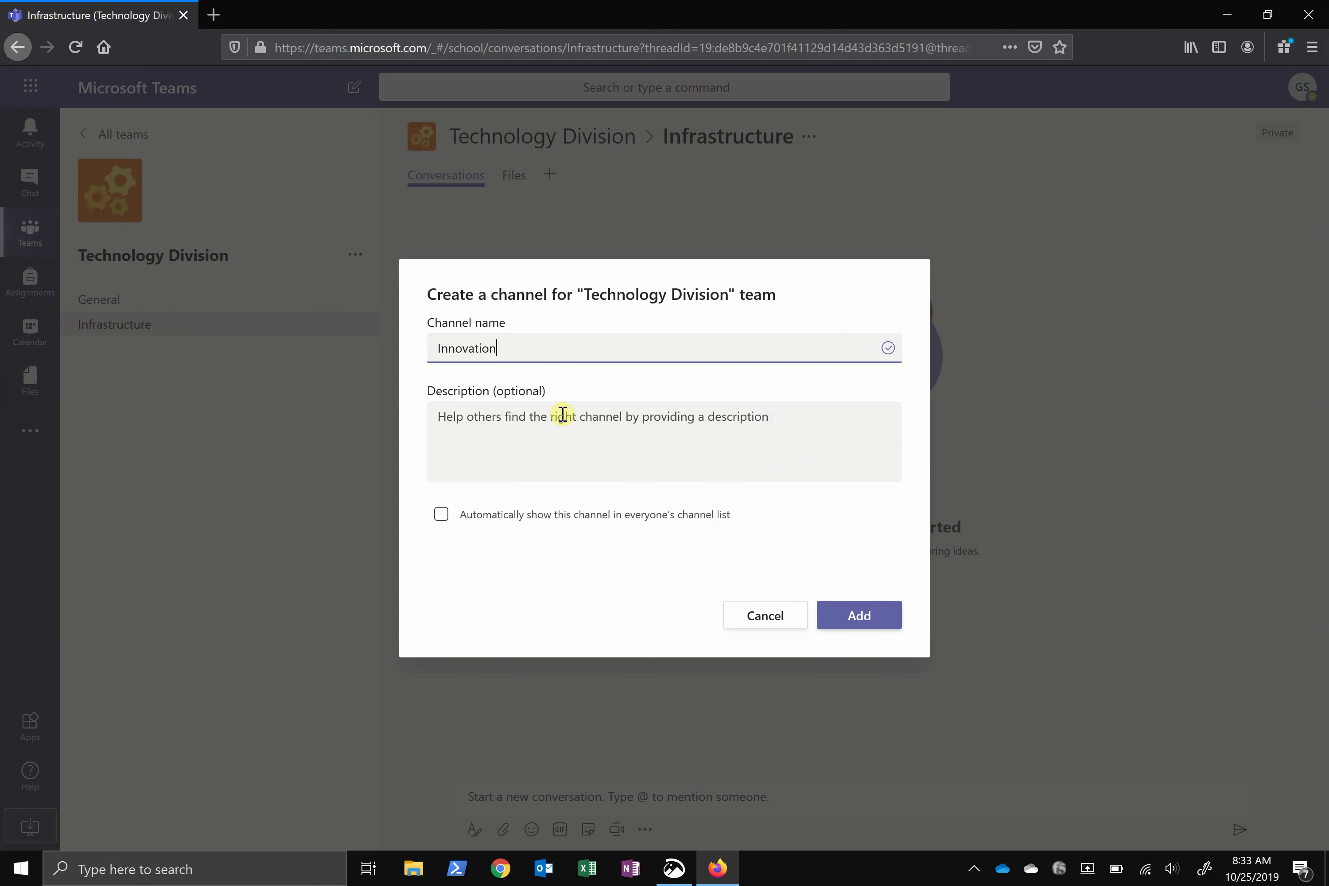
{"action": "left_click", "coordinate": [851, 620]}
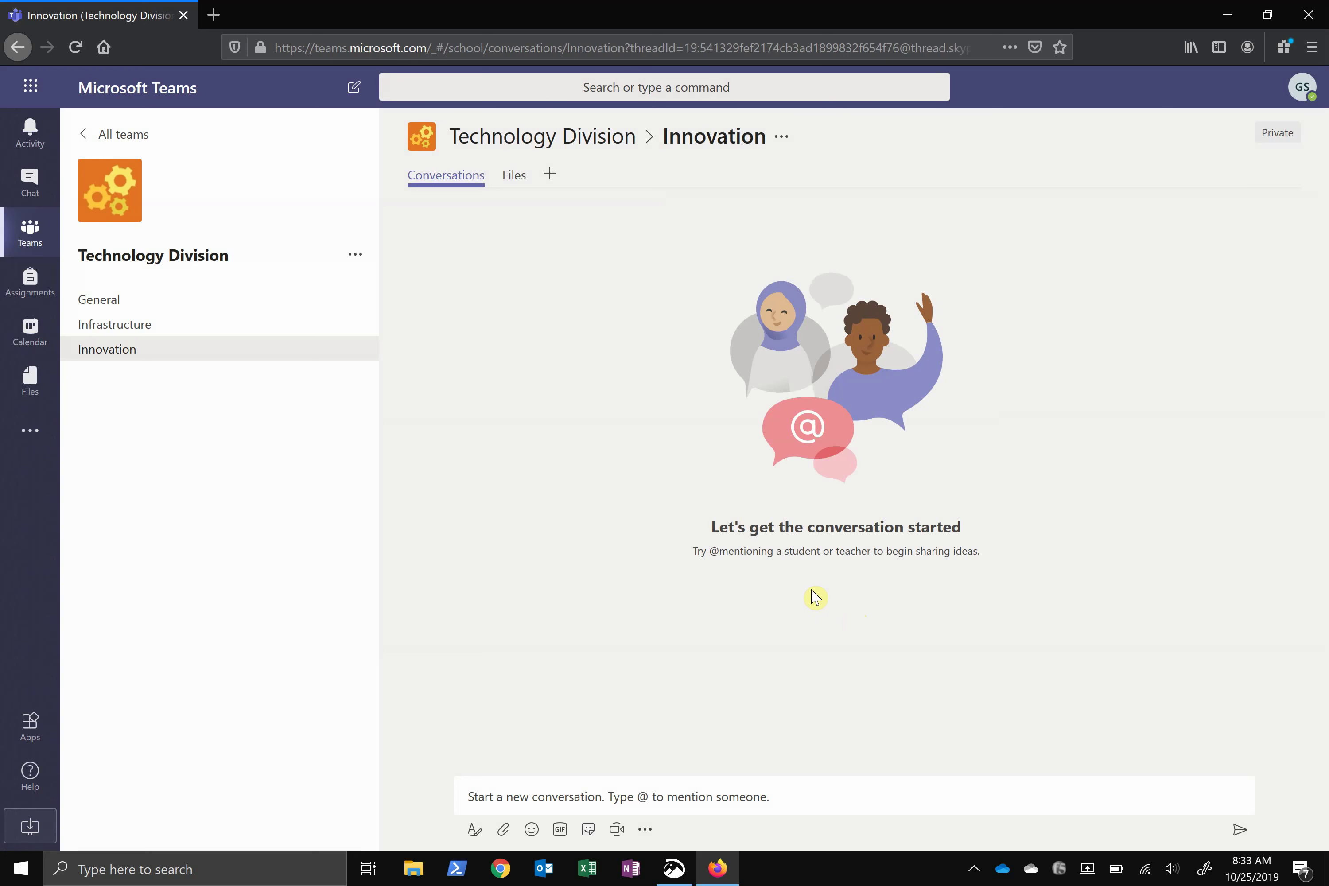
Start a new chat with the colleague and send a 'Good morning' greeting addressed to them
{"action": "left_click", "coordinate": [31, 195]}
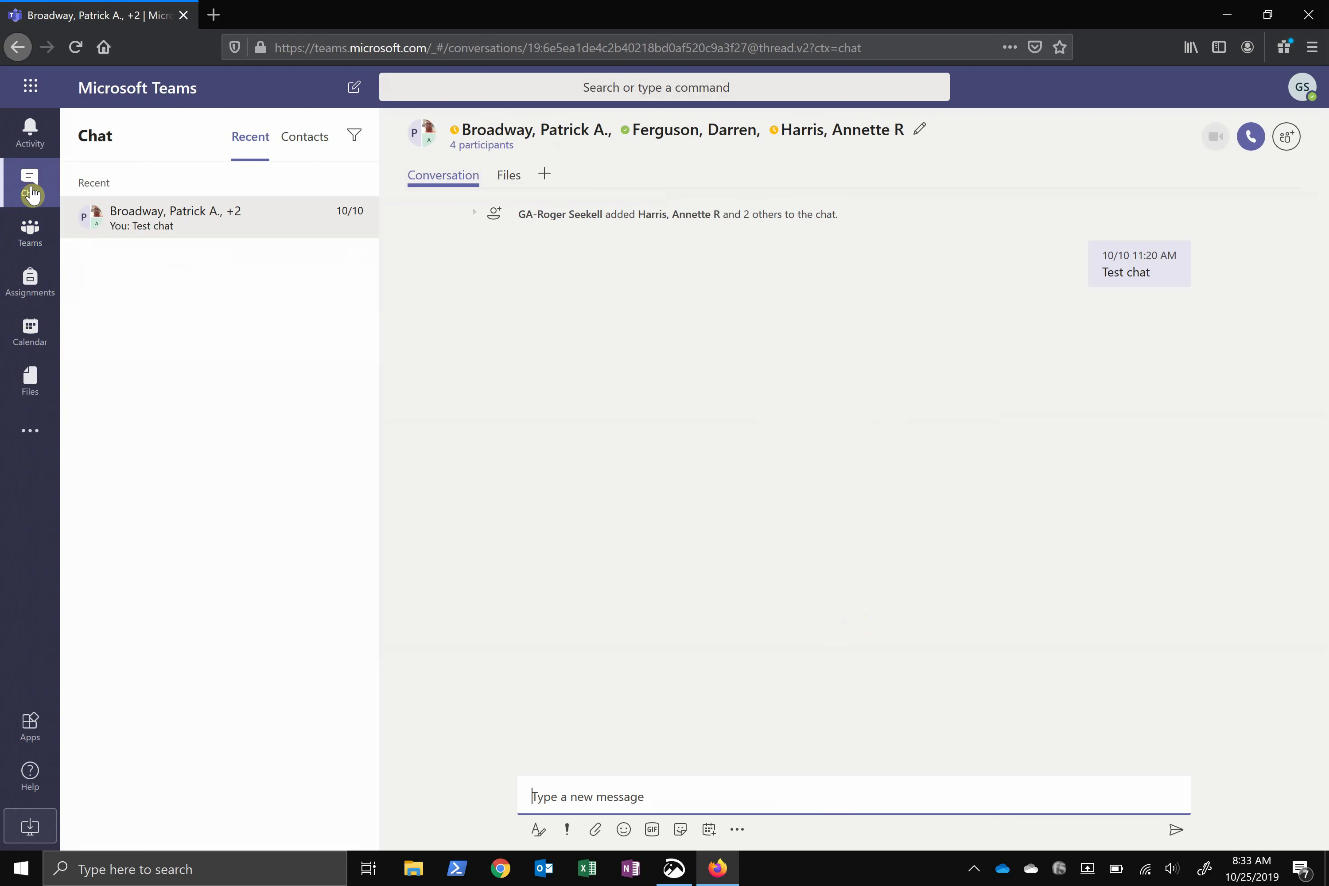
{"action": "left_click", "coordinate": [357, 92]}
{"action": "type", "text": "da"}
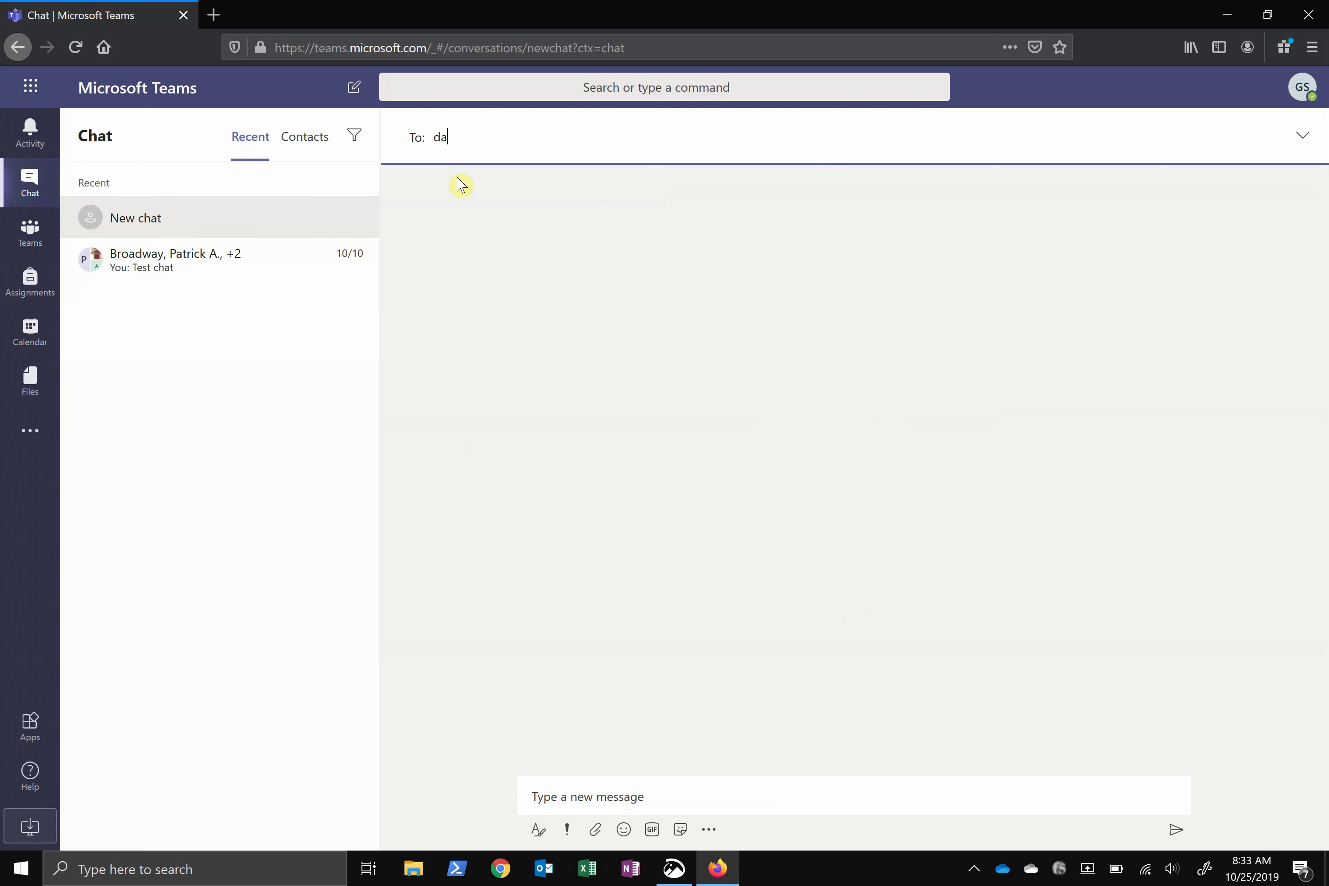
{"action": "type", "text": "rren"}
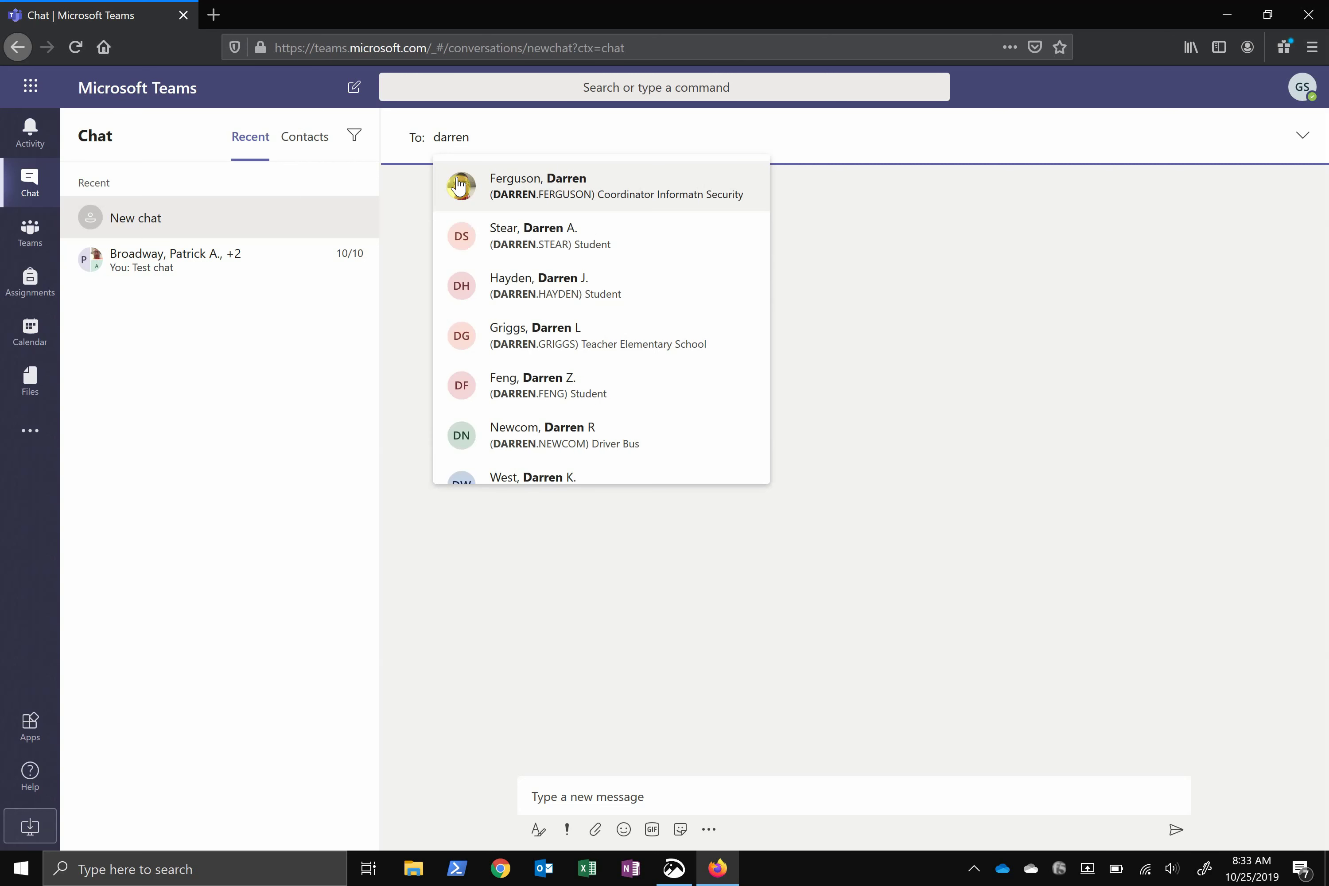
{"action": "left_click", "coordinate": [460, 184]}
{"action": "left_click", "coordinate": [714, 809]}
{"action": "type", "text": "Good morning, Darren"}
{"action": "key", "text": "Return"}
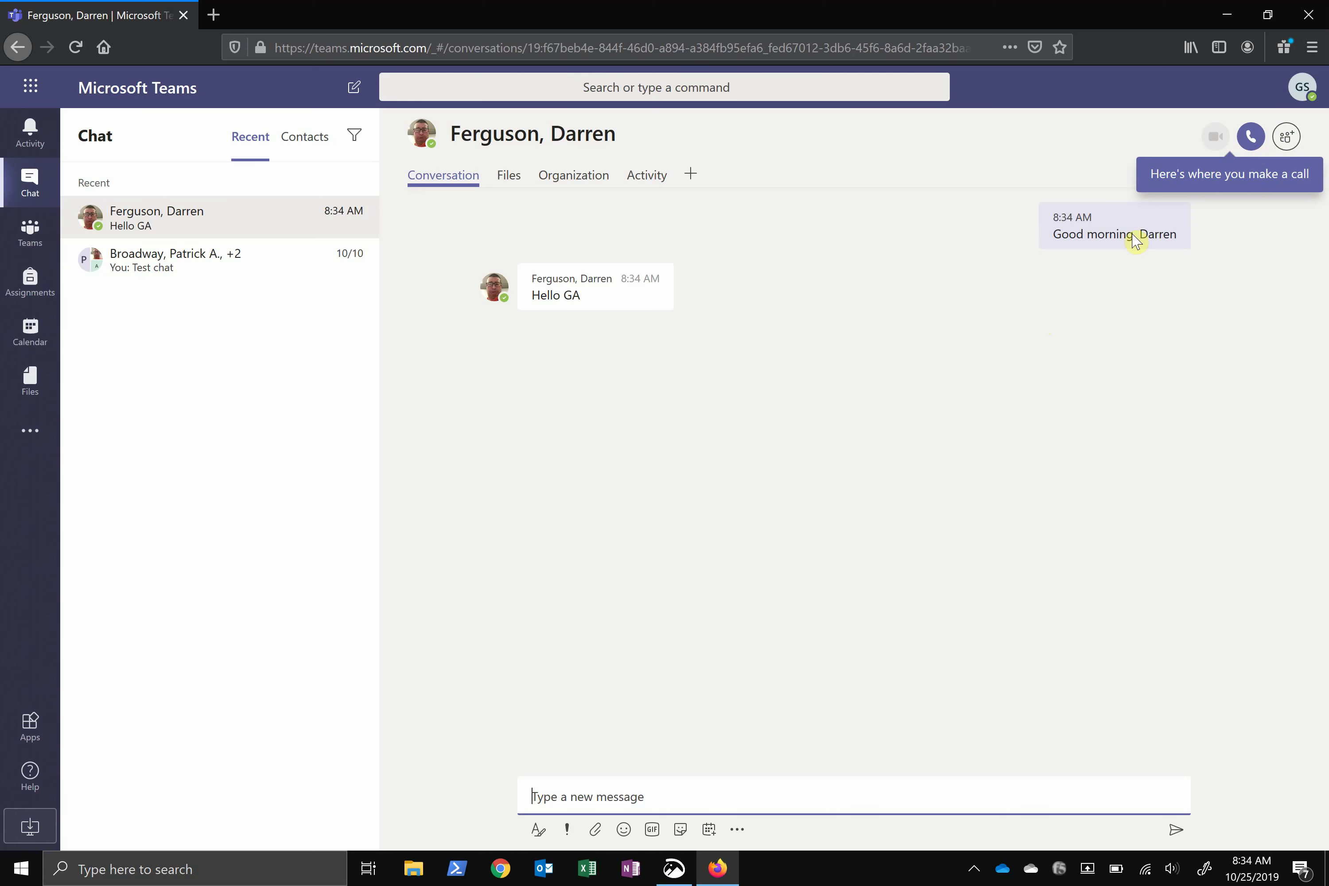
Choose Reset status under Available in the profile avatar menu
{"action": "left_click", "coordinate": [1304, 100]}
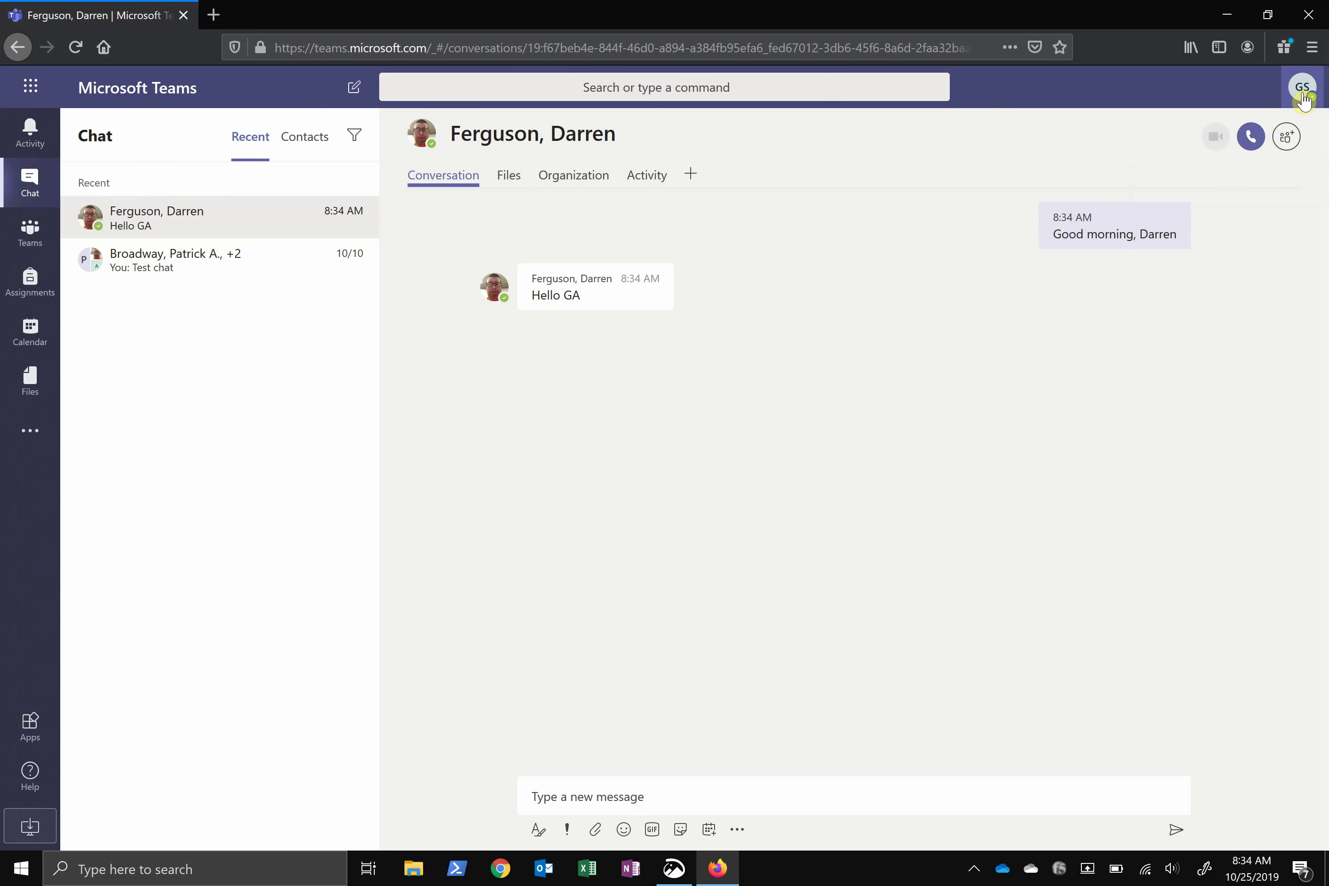
{"action": "mouse_move", "coordinate": [1113, 193]}
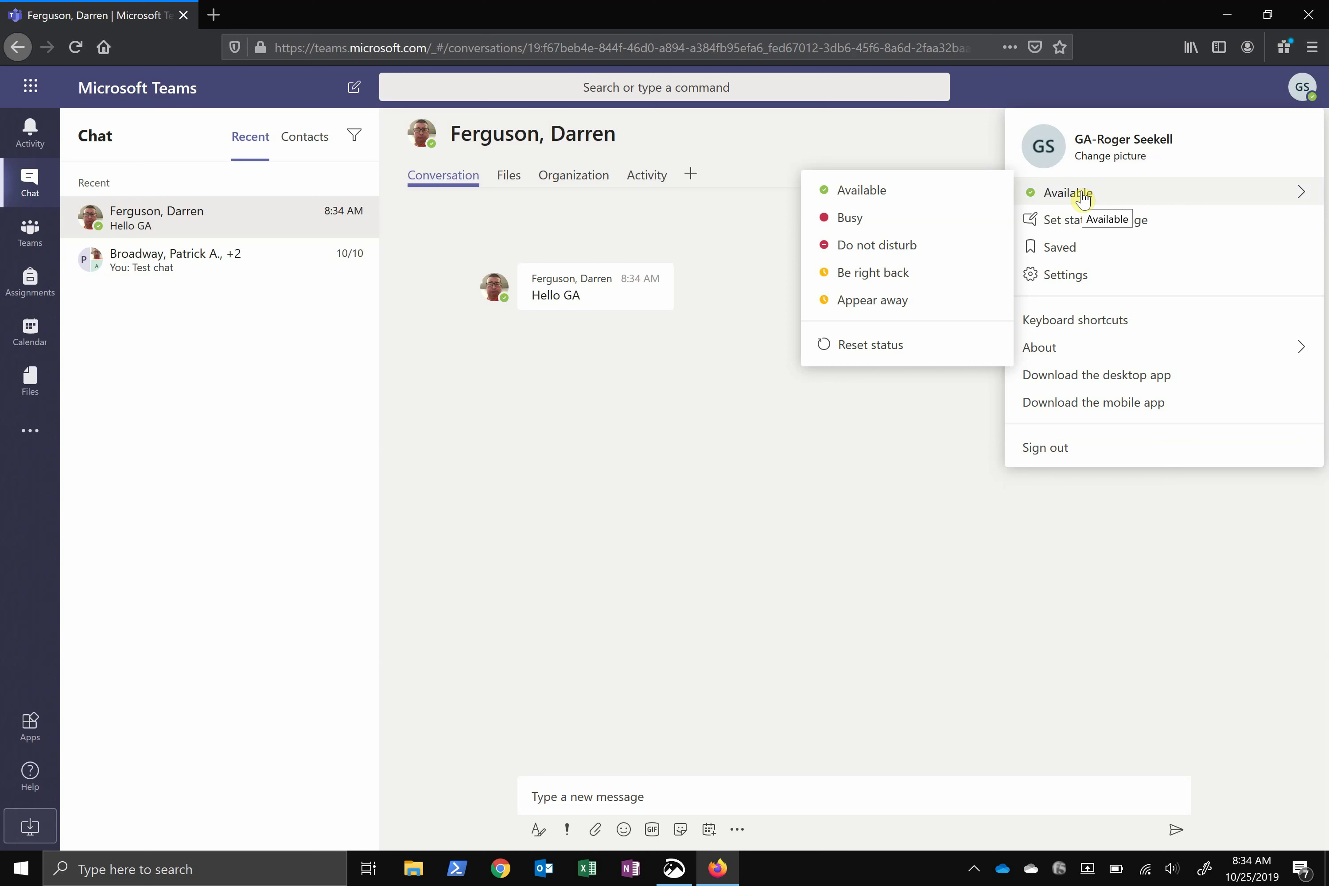
{"action": "left_click", "coordinate": [856, 344]}
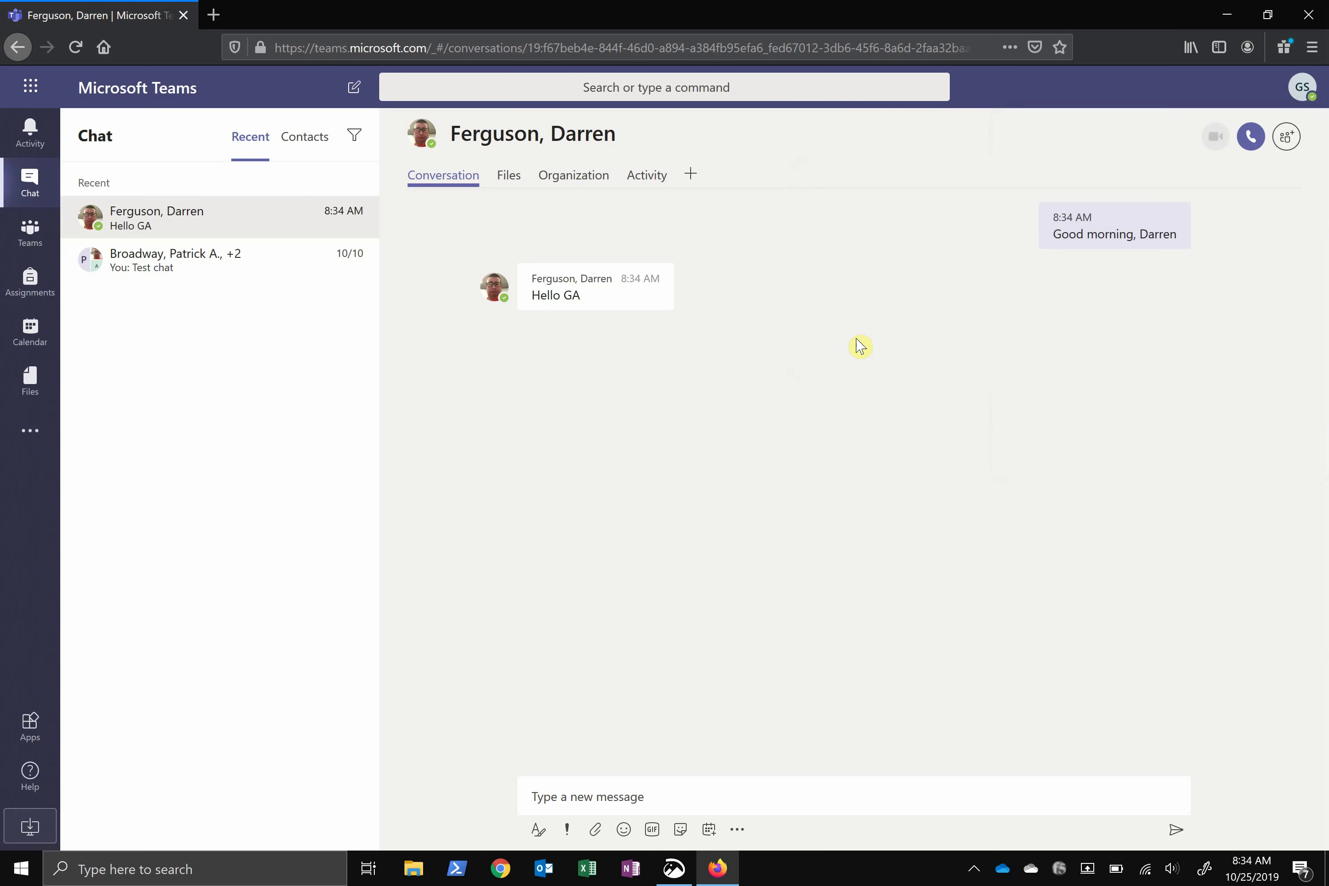
Schedule a new calendar meeting titled 'Important Meeting', fixing its capitalisation first
{"action": "left_click", "coordinate": [36, 335]}
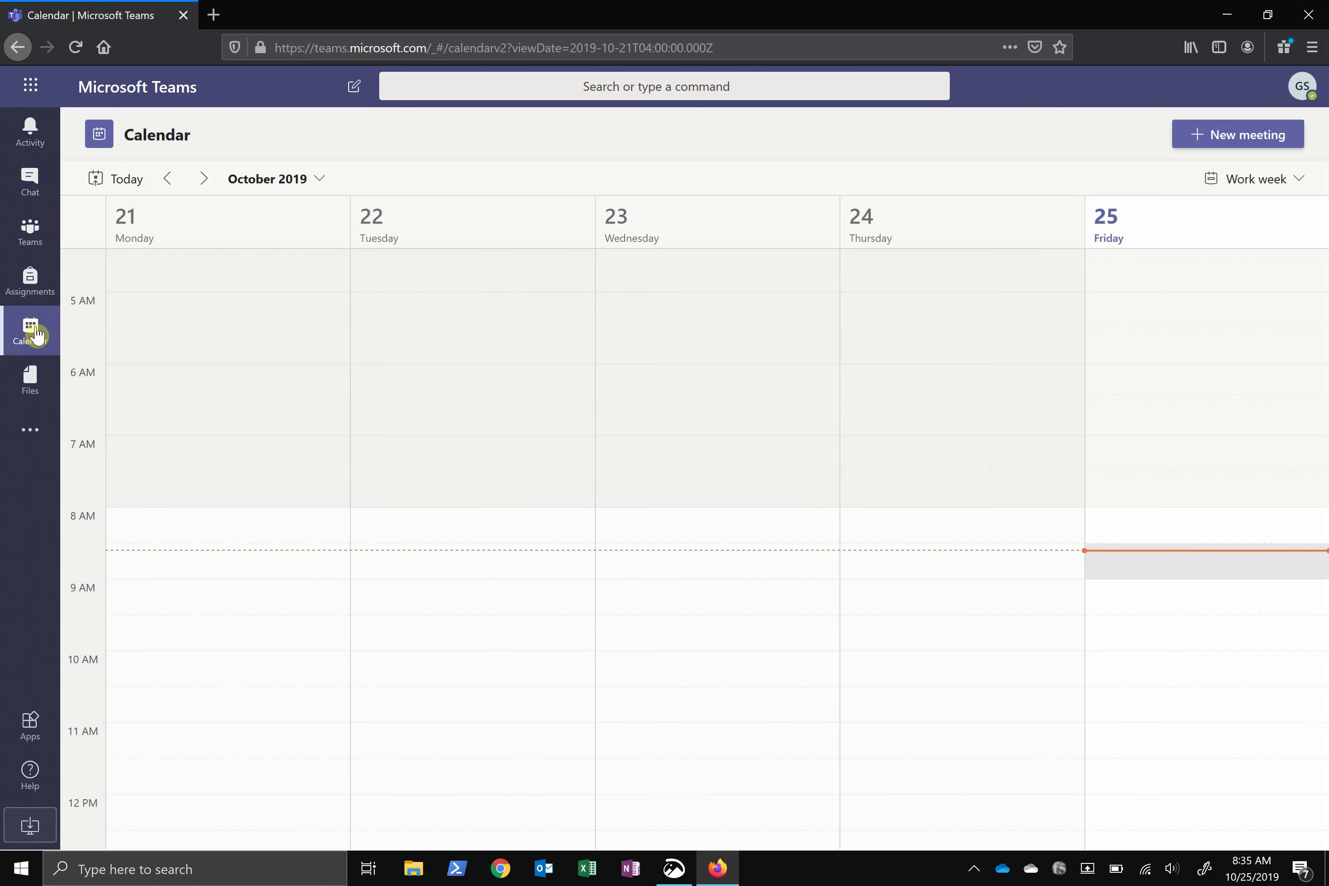
{"action": "left_click", "coordinate": [1274, 141]}
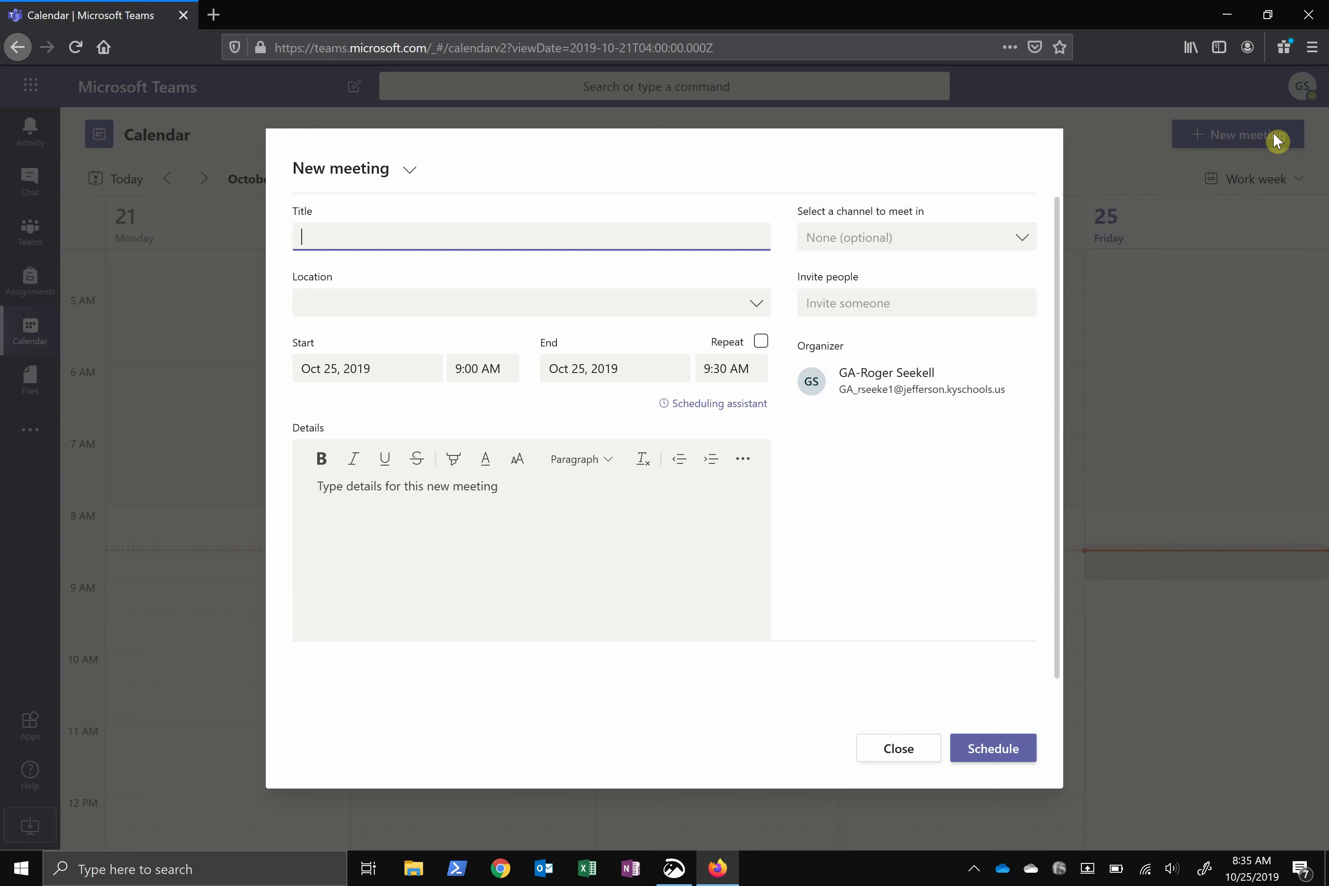
{"action": "type", "text": "IMportant Meeting"}
{"action": "key", "text": "ctrl+Left"}
{"action": "key", "text": "Home"}
{"action": "key", "text": "Right"}
{"action": "key", "text": "Right"}
{"action": "key", "text": "BackSpace"}
{"action": "type", "text": "m"}
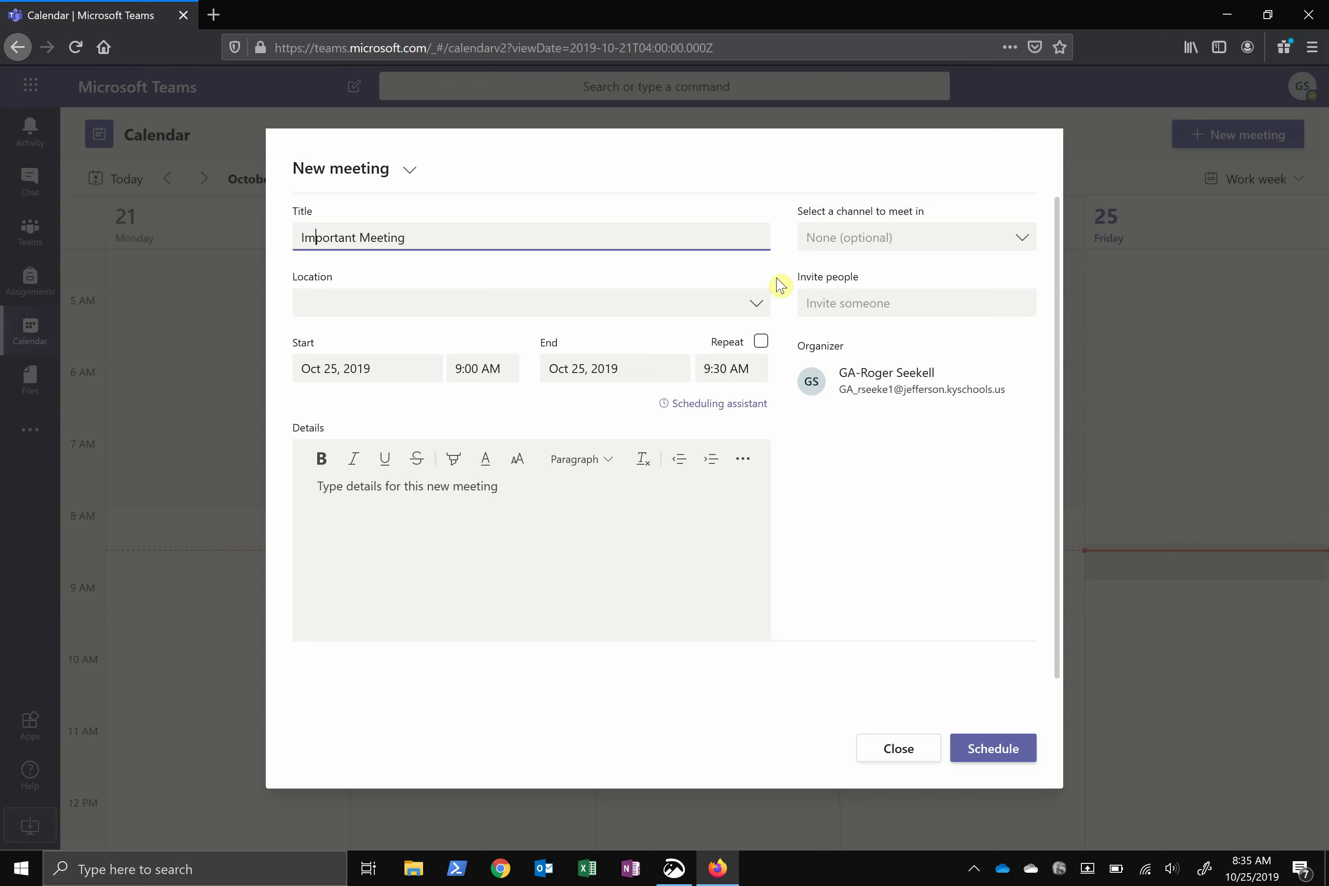
{"action": "left_click", "coordinate": [998, 759]}
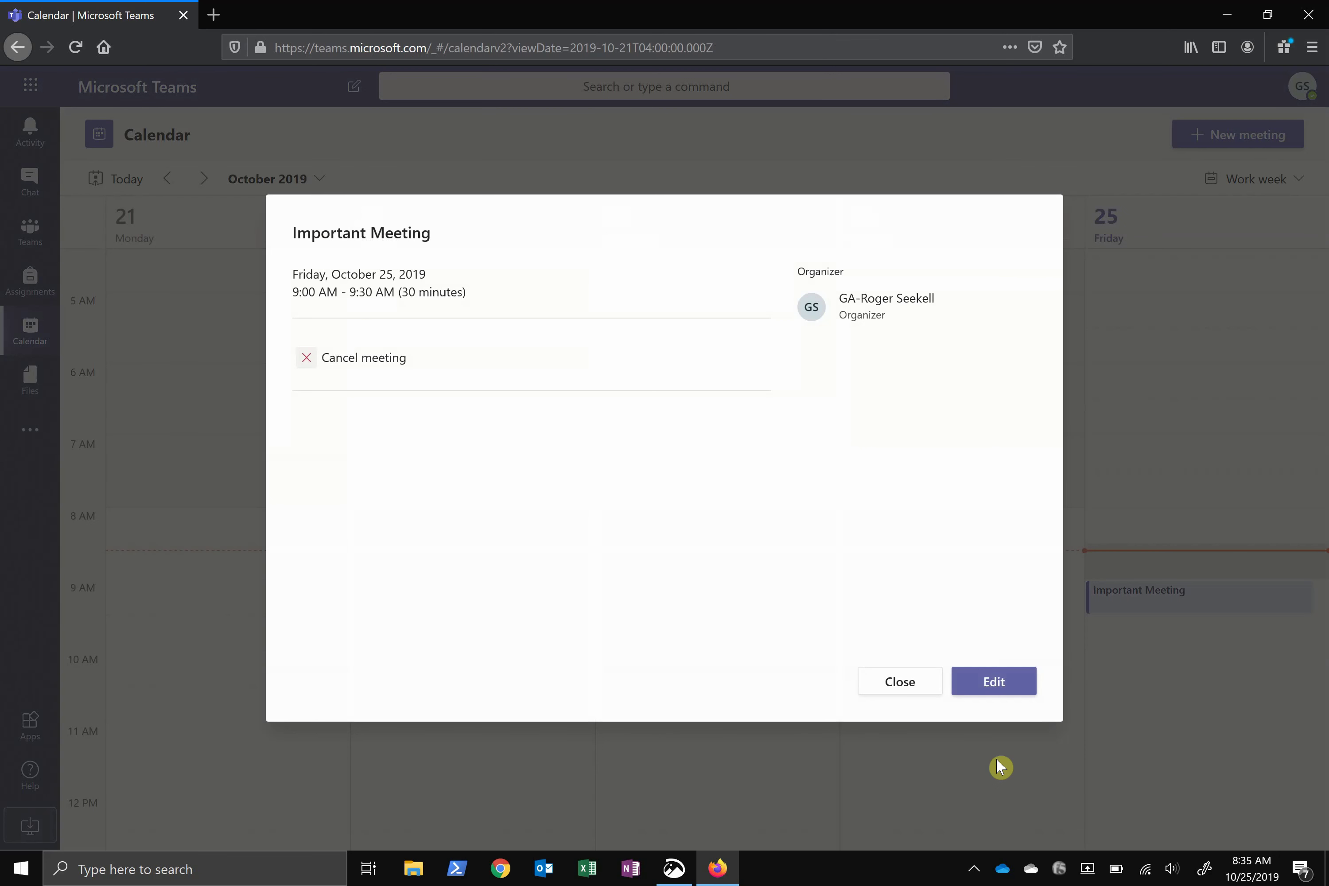
Open Important Meeting in the editor, close it unchanged, and return to Teams
{"action": "left_click", "coordinate": [1012, 680]}
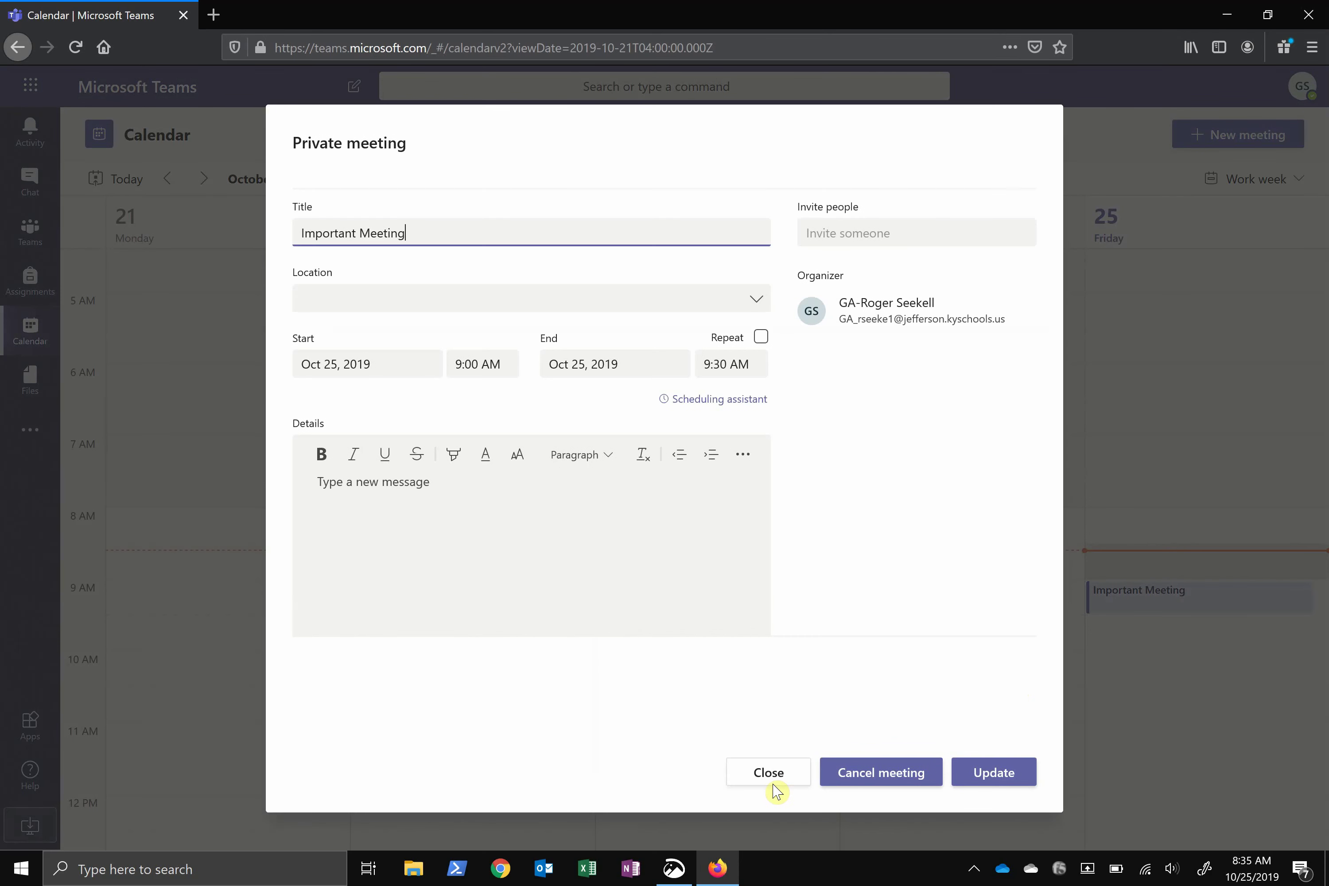
{"action": "left_click", "coordinate": [775, 790]}
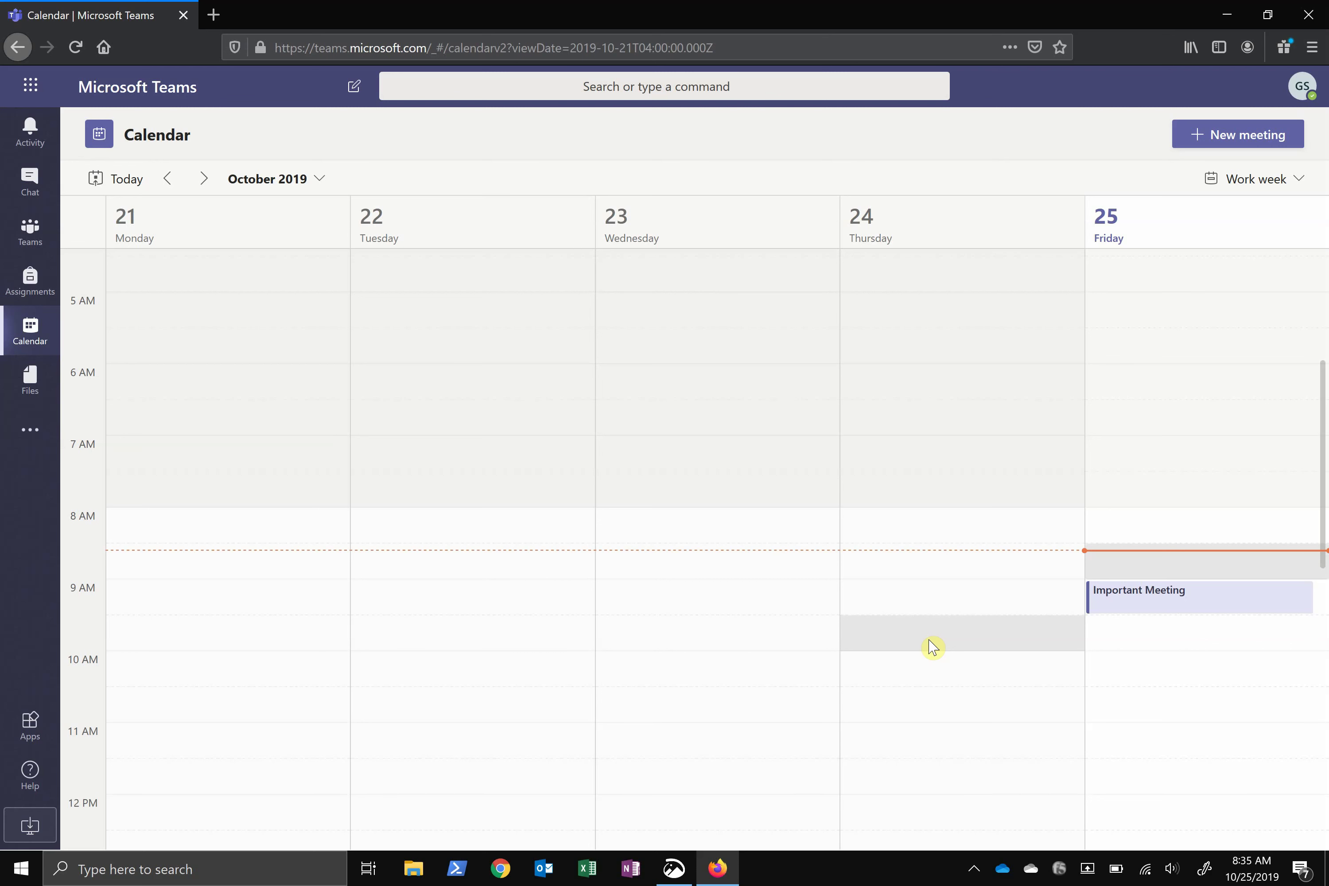
{"action": "left_click", "coordinate": [20, 236]}
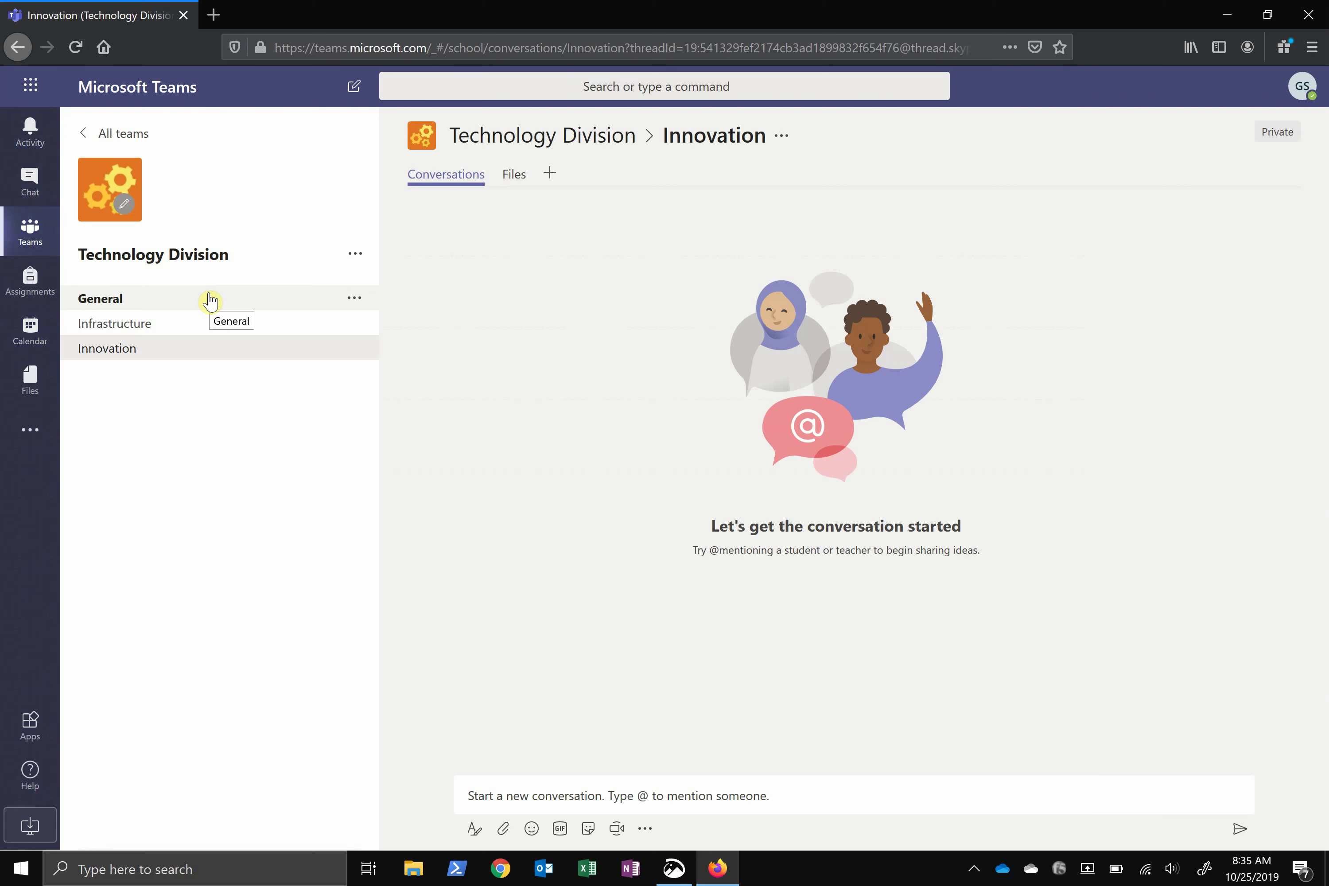
Hide the Infrastructure channel through its options menu, then switch to General
{"action": "left_click", "coordinate": [171, 331]}
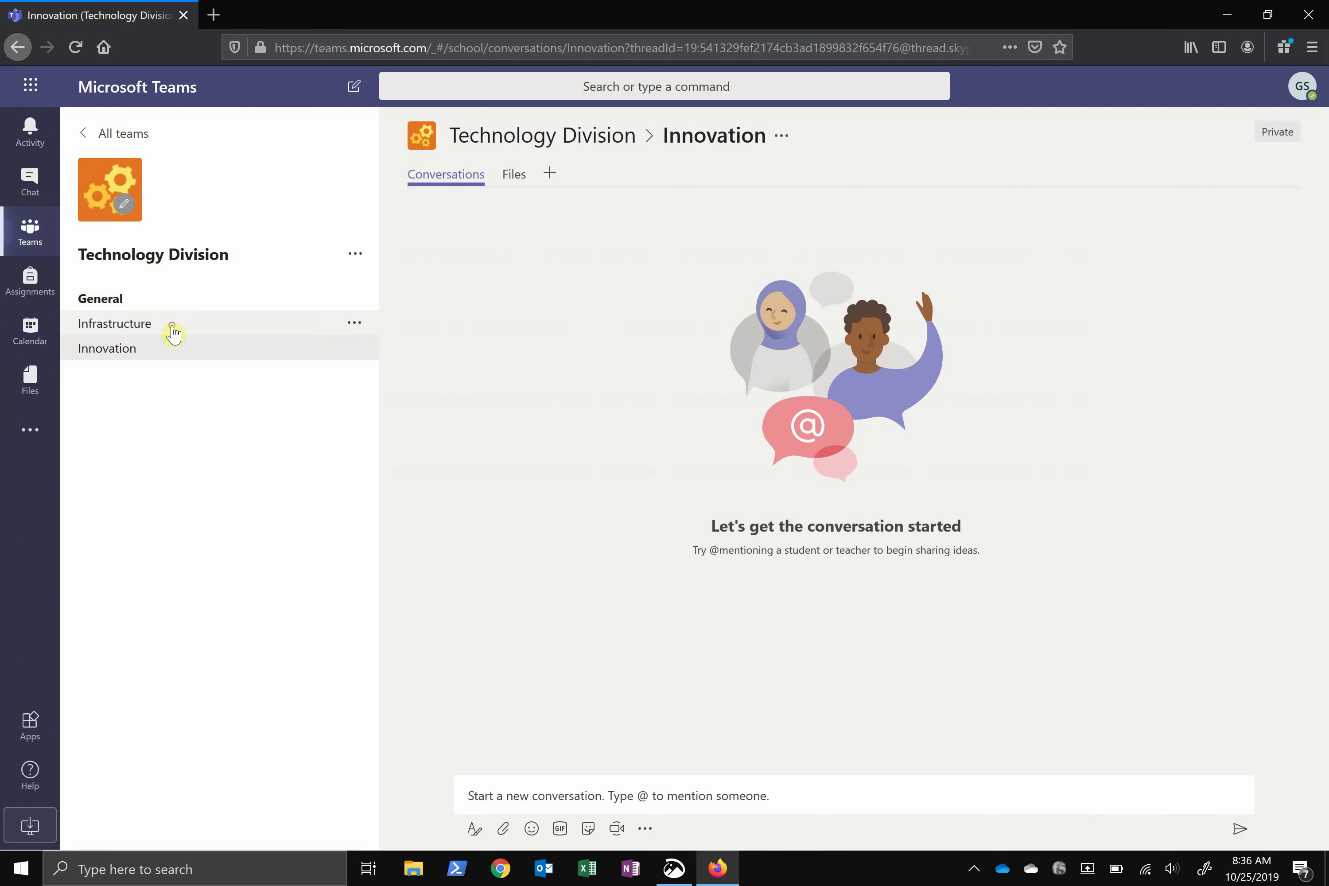
{"action": "left_click", "coordinate": [356, 325]}
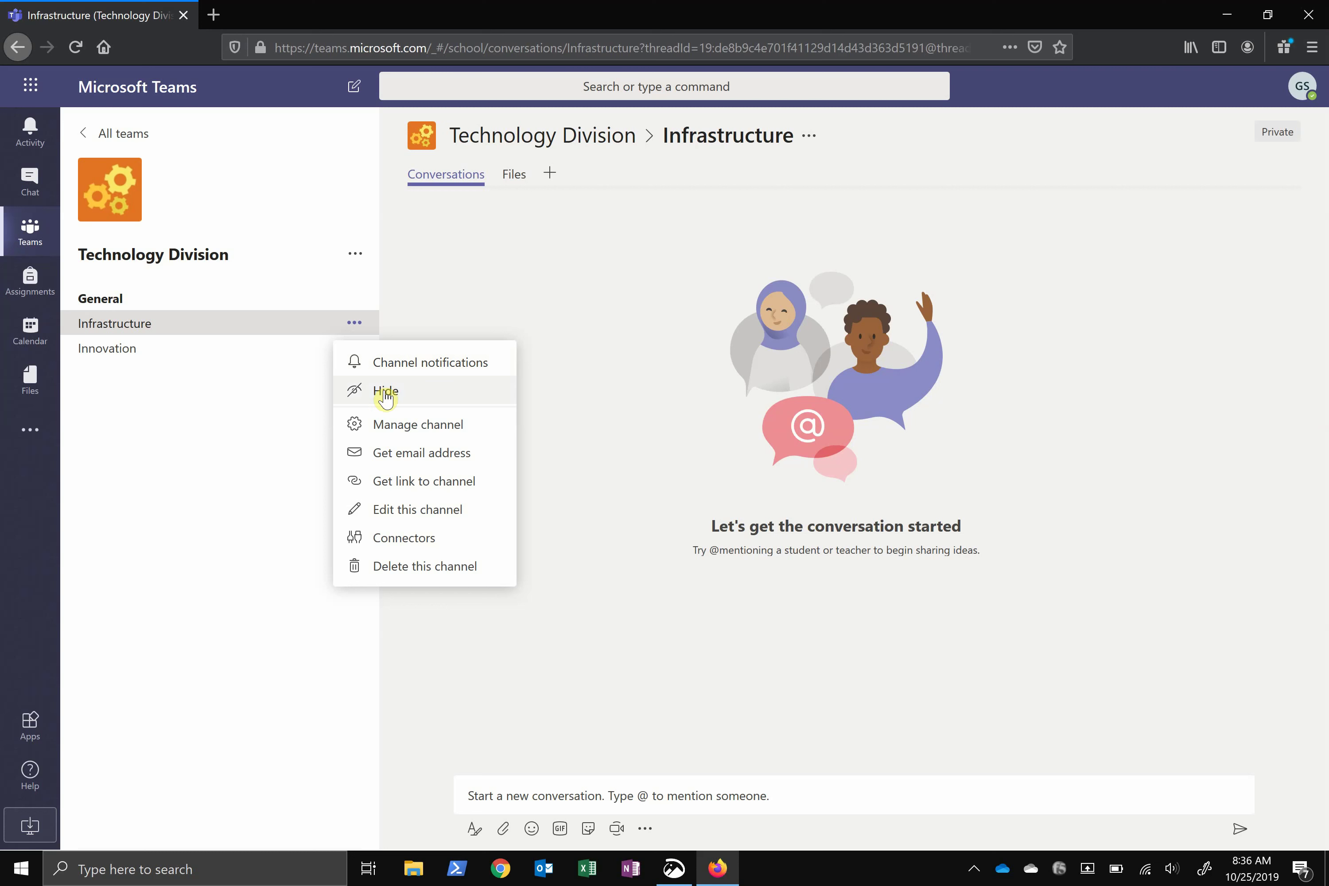
{"action": "left_click", "coordinate": [385, 394]}
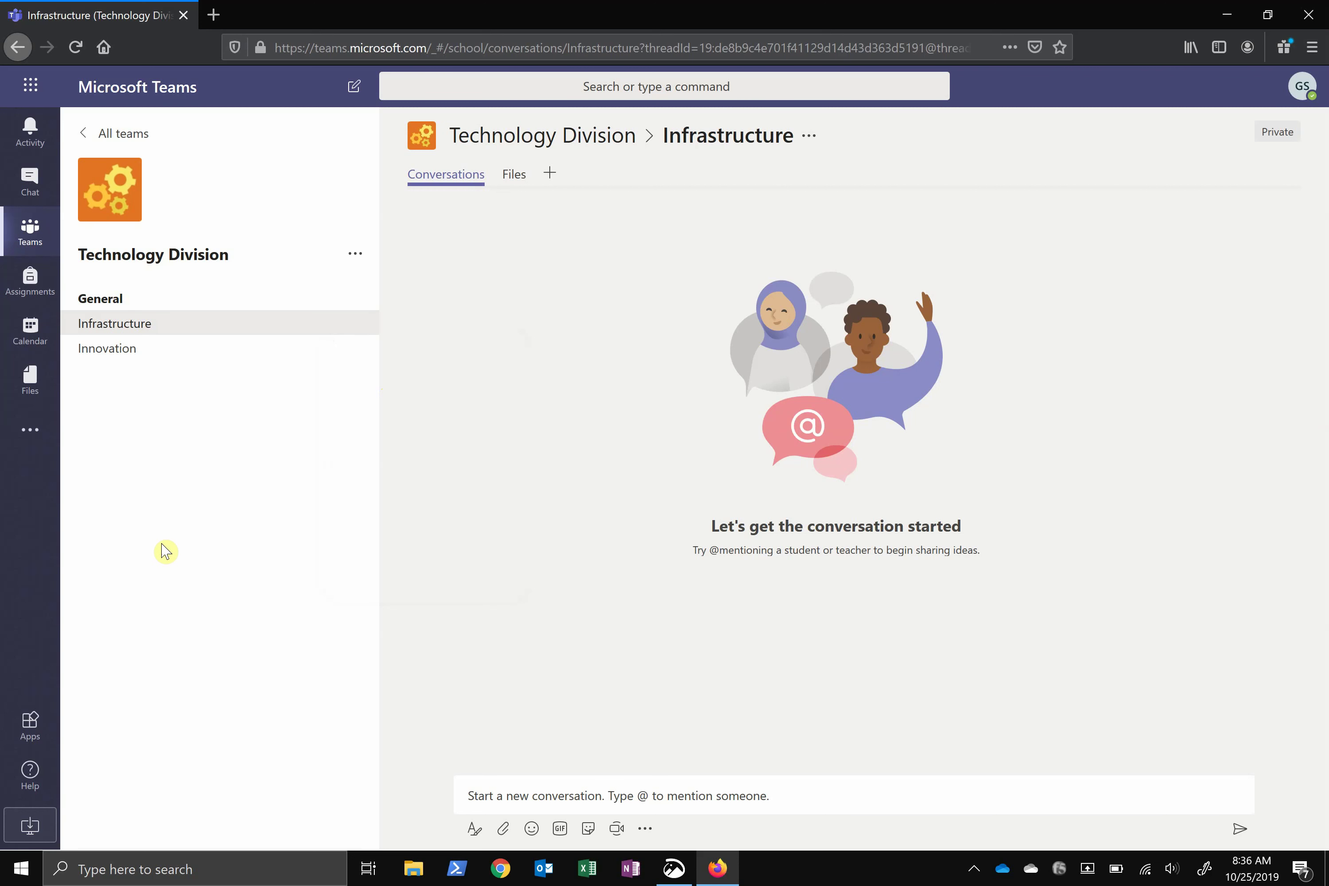
{"action": "left_click", "coordinate": [177, 298]}
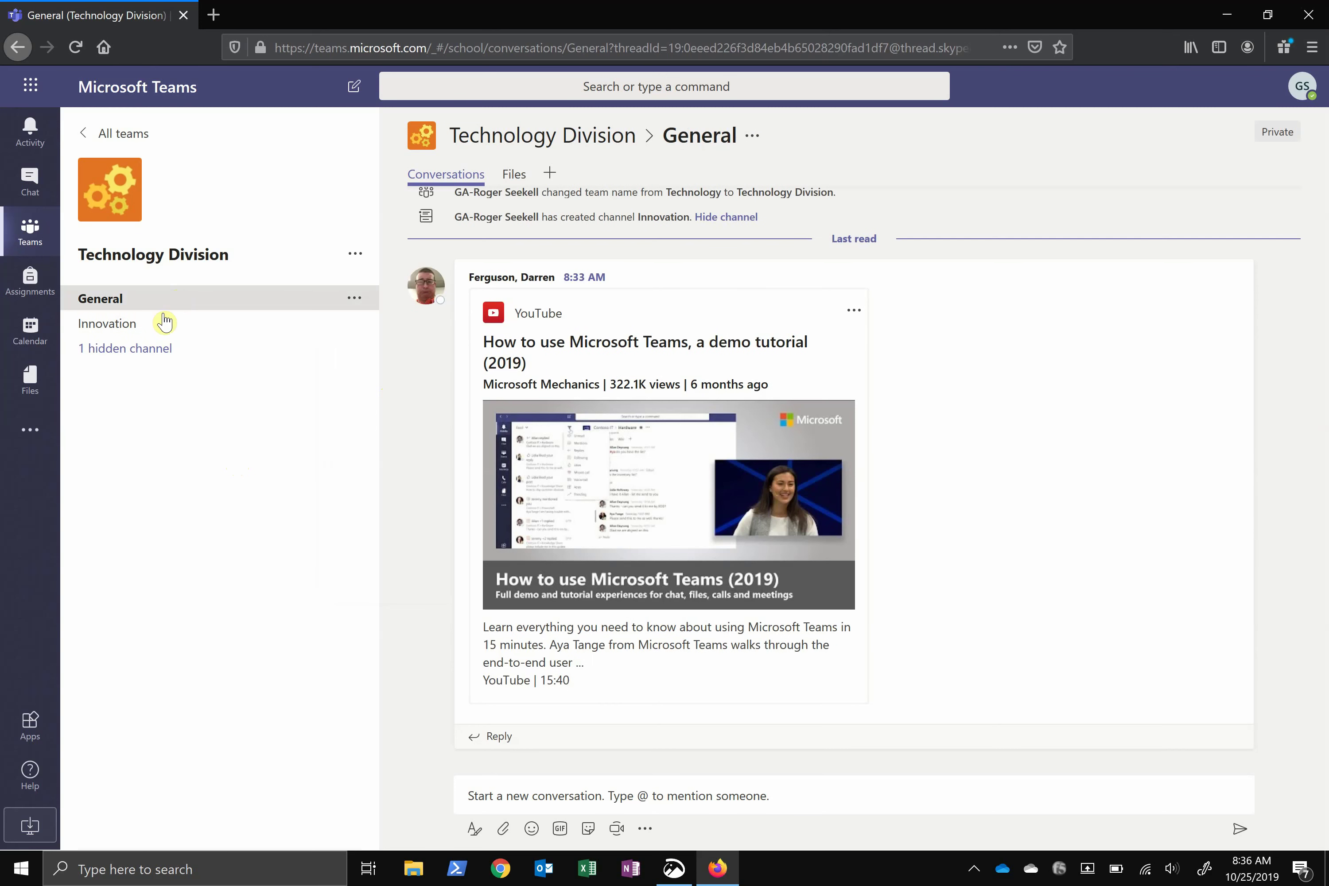
{"action": "left_click", "coordinate": [248, 326]}
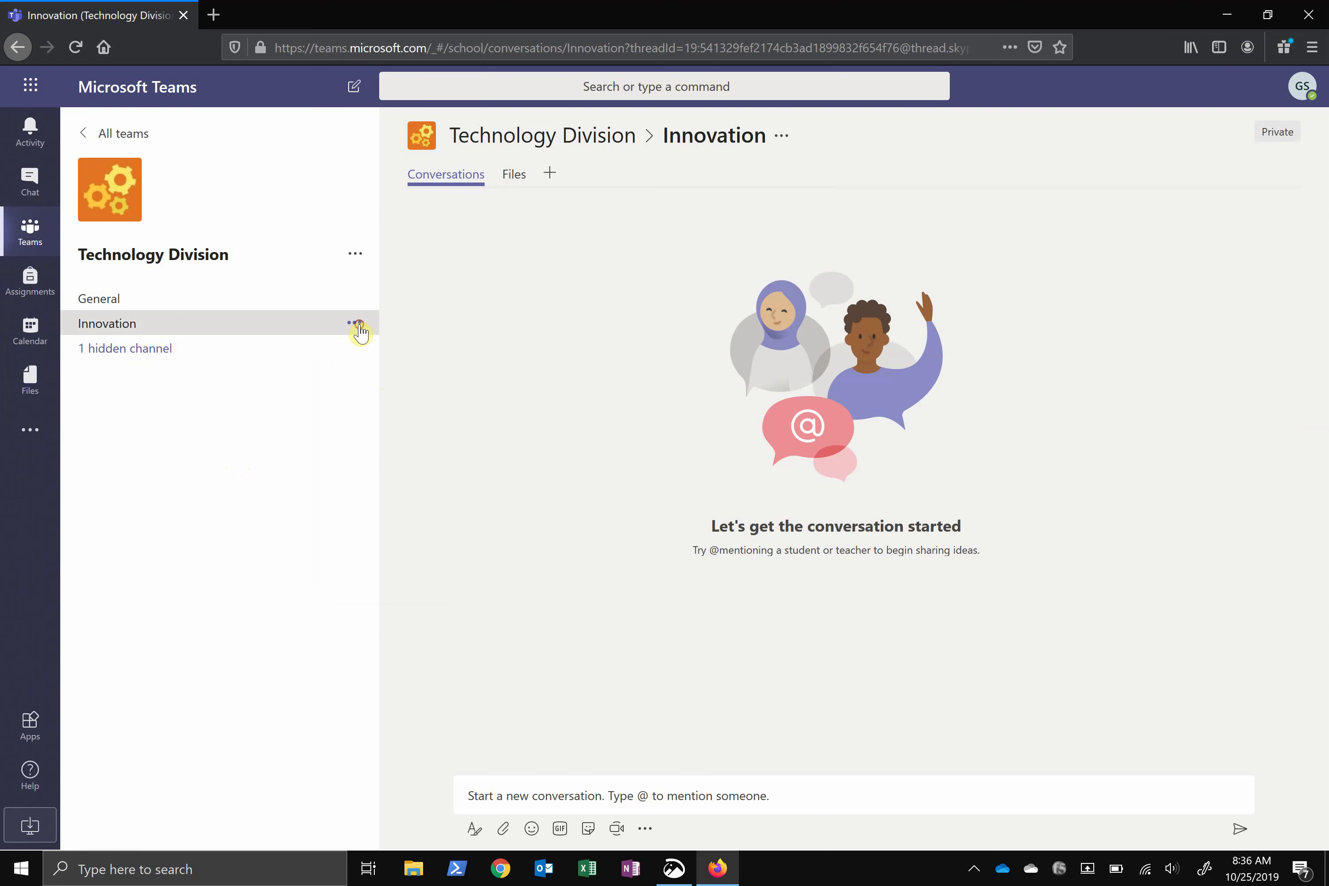
{"action": "left_click", "coordinate": [357, 326]}
{"action": "left_click", "coordinate": [382, 357]}
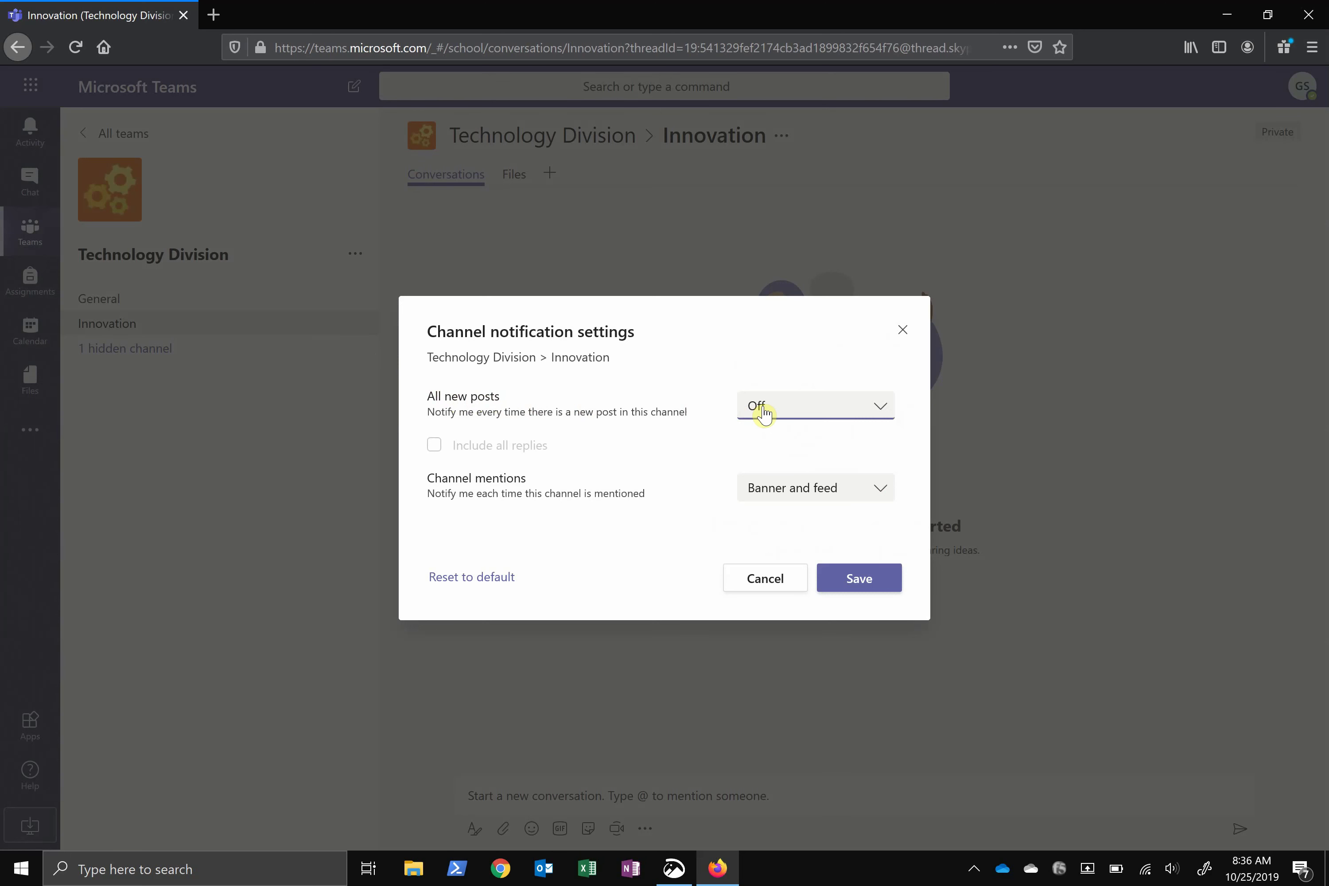
{"action": "left_click", "coordinate": [763, 411]}
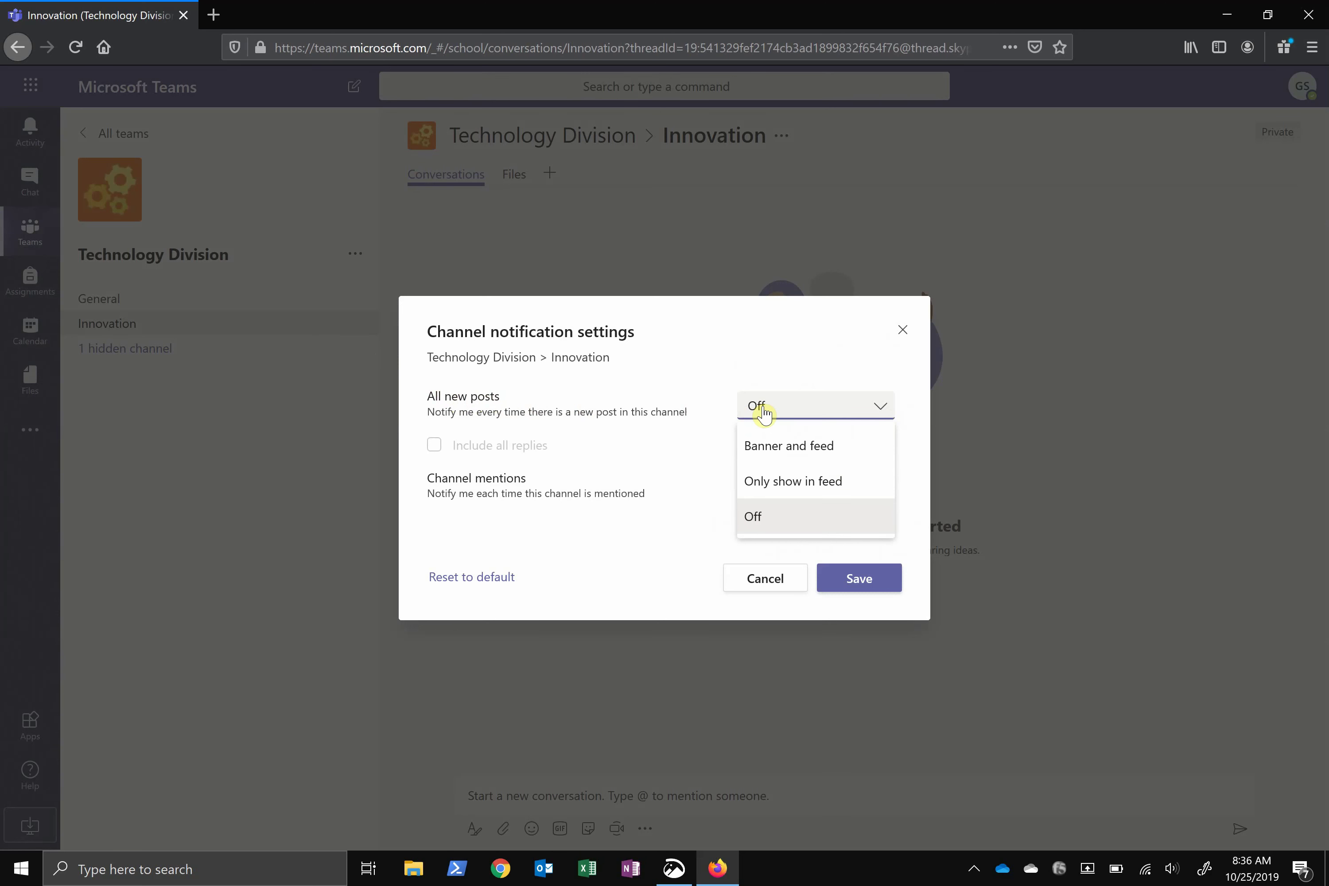
{"action": "left_click", "coordinate": [782, 444]}
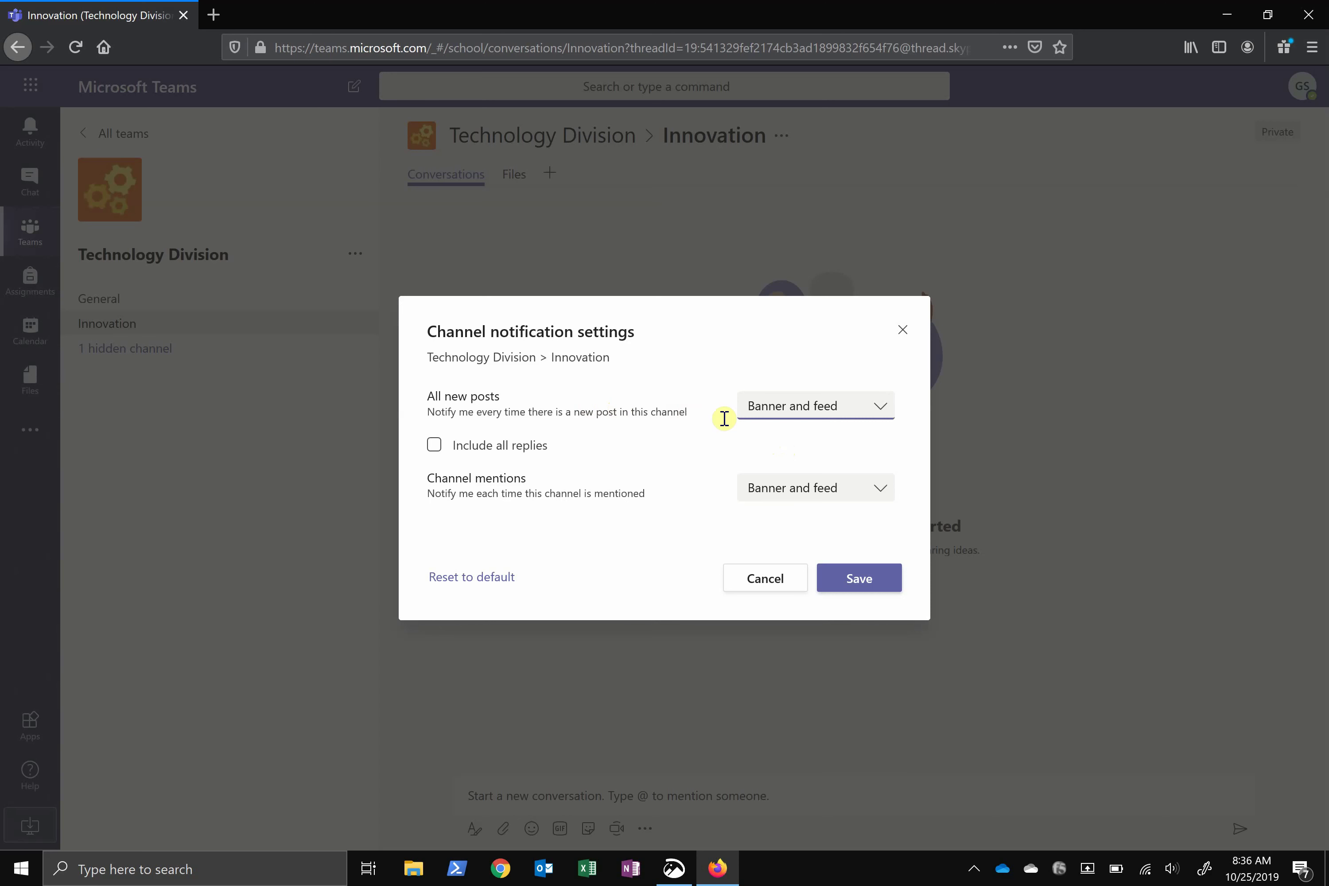
{"action": "left_click", "coordinate": [784, 407]}
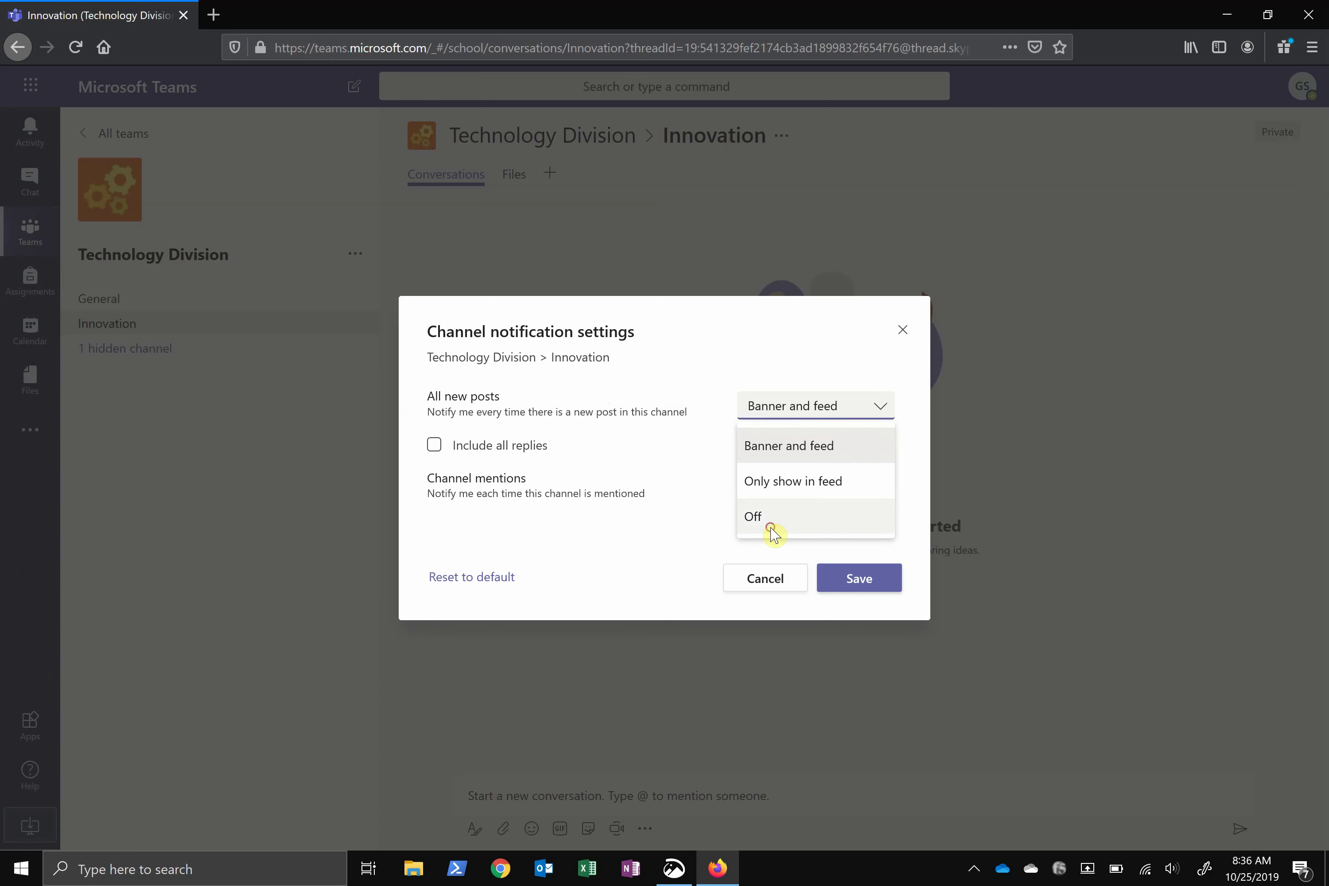
{"action": "left_click", "coordinate": [783, 516]}
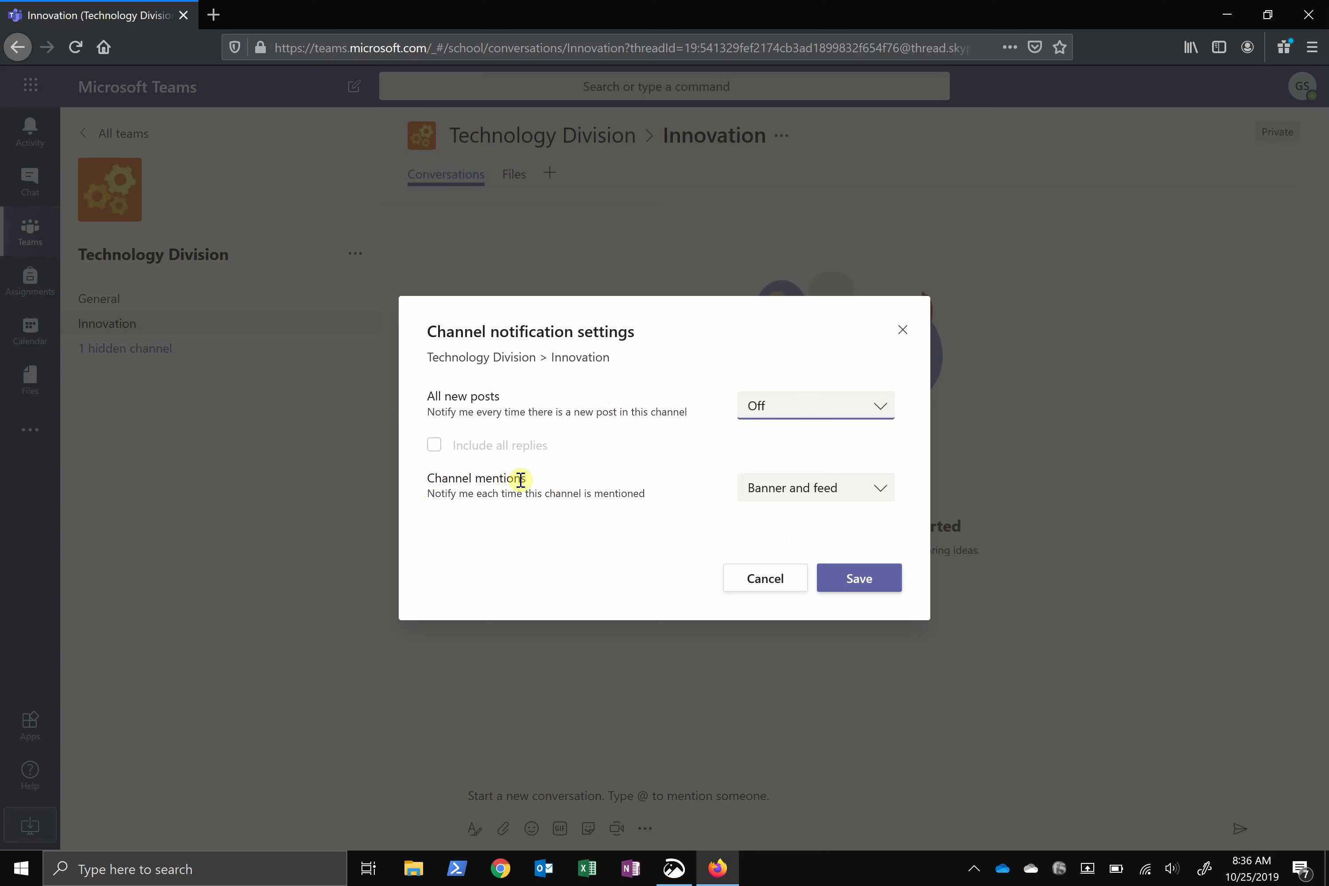
{"action": "left_click", "coordinate": [791, 488]}
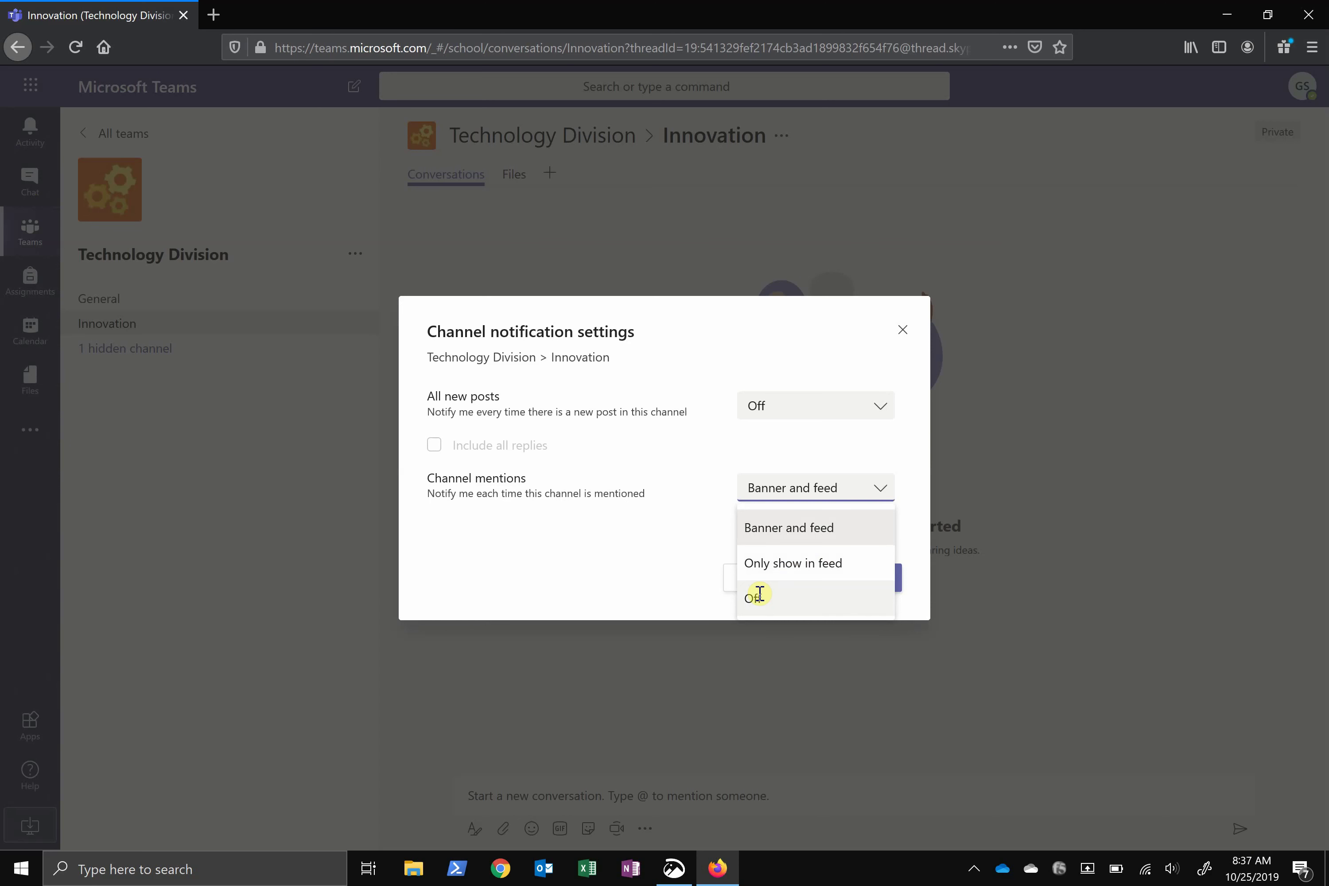
{"action": "left_click", "coordinate": [641, 562]}
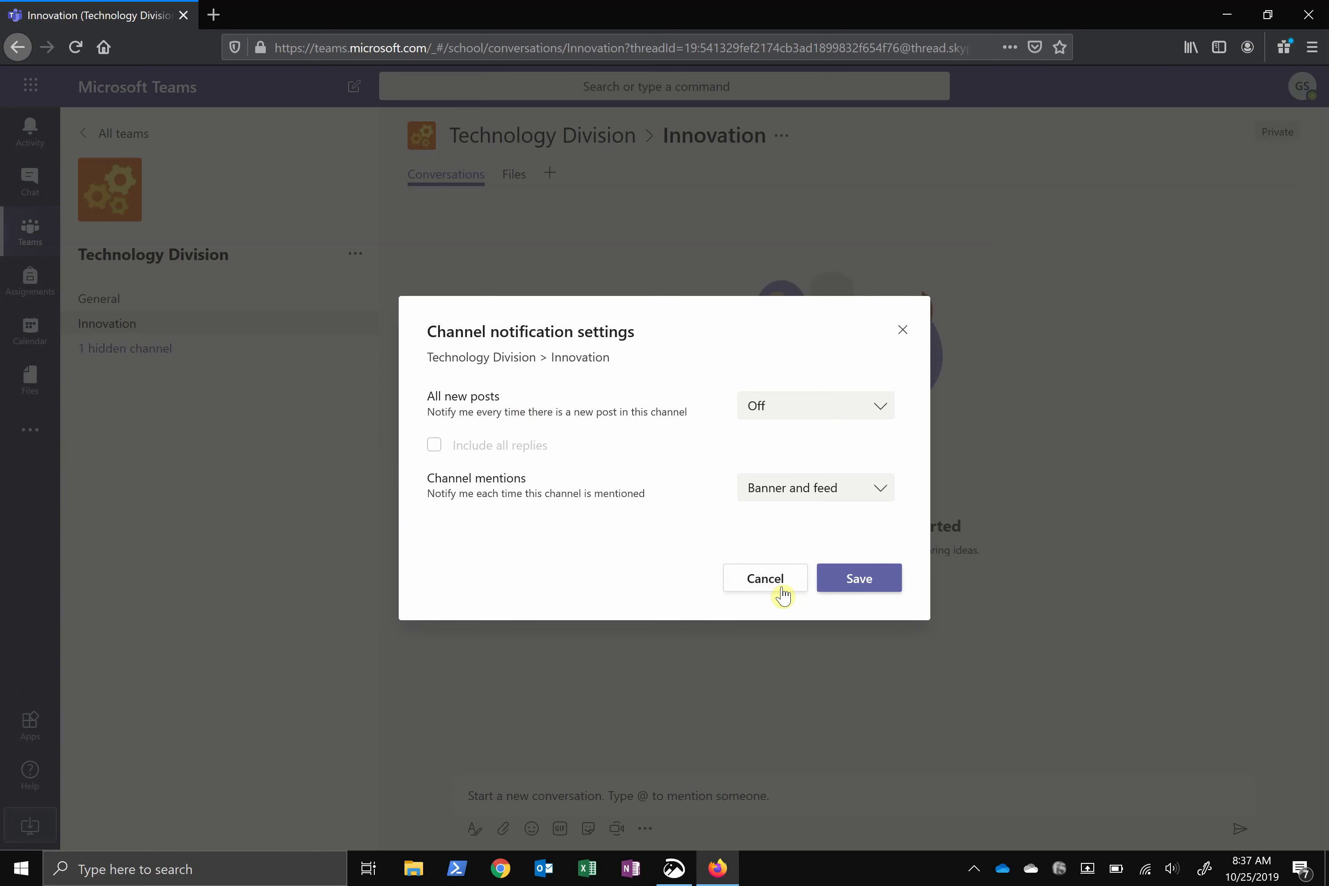
{"action": "left_click", "coordinate": [830, 584]}
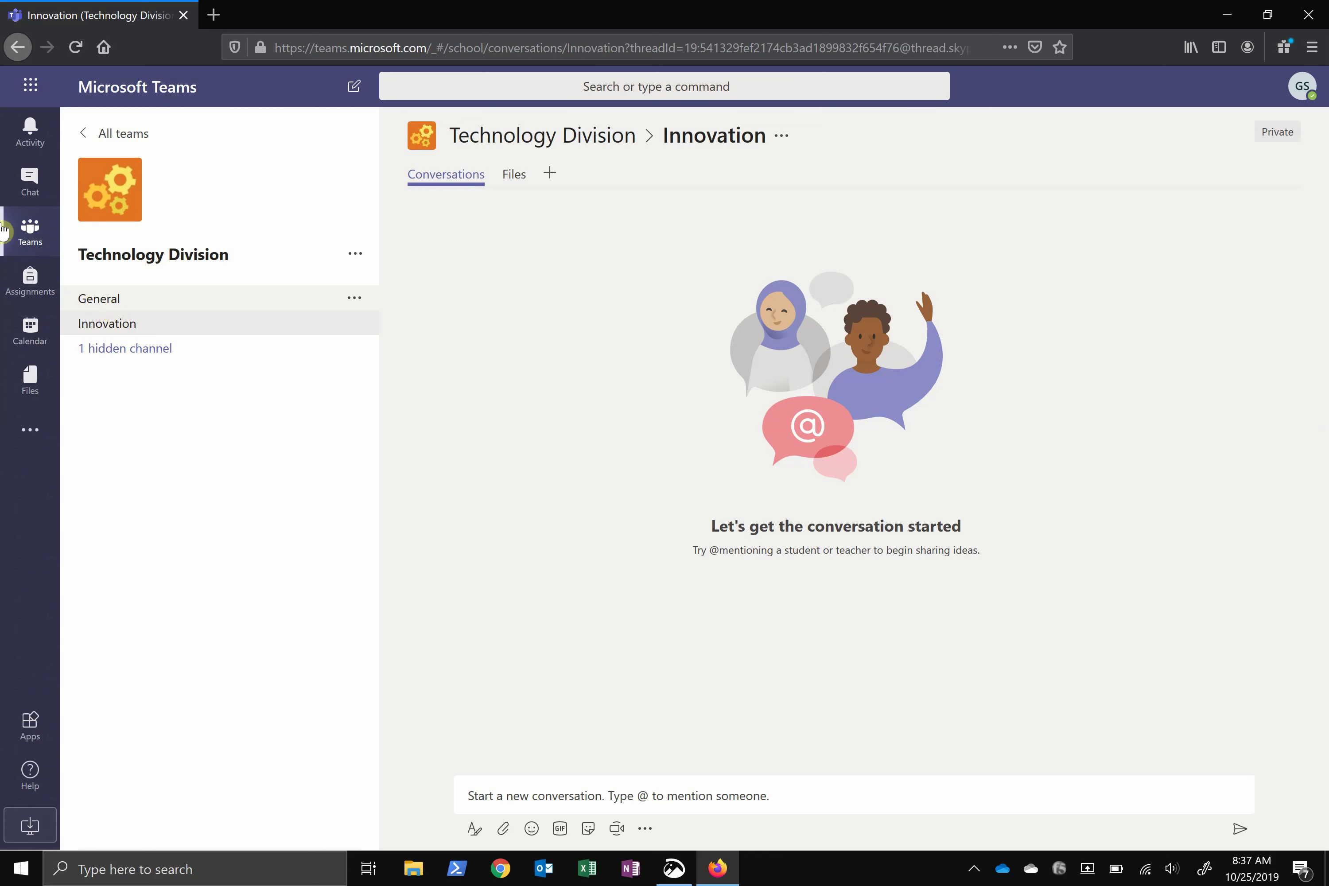
Open the Activity feed, show its filter categories, dismiss them unchosen, and scroll the feed
{"action": "left_click", "coordinate": [37, 132]}
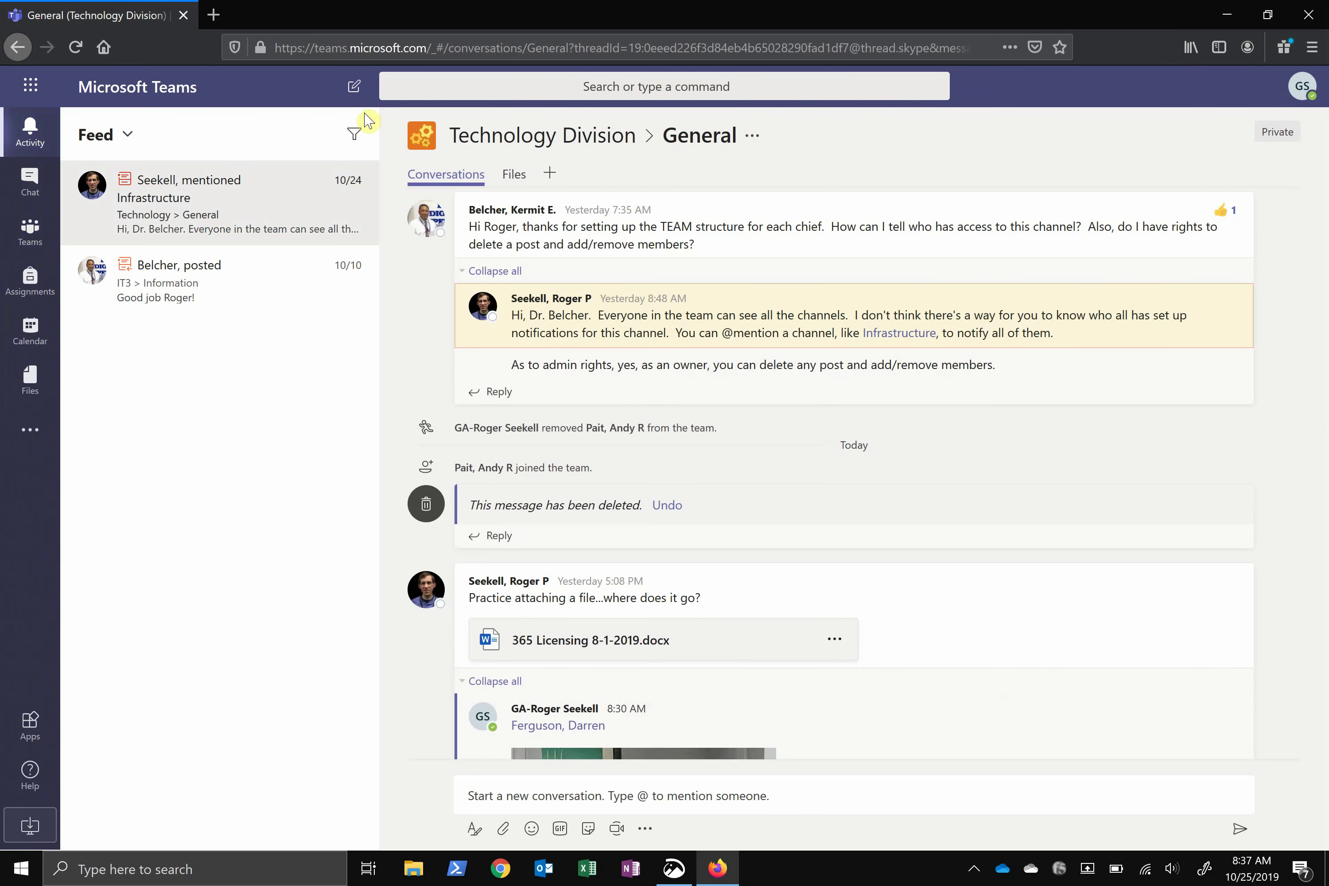
{"action": "left_click", "coordinate": [350, 140]}
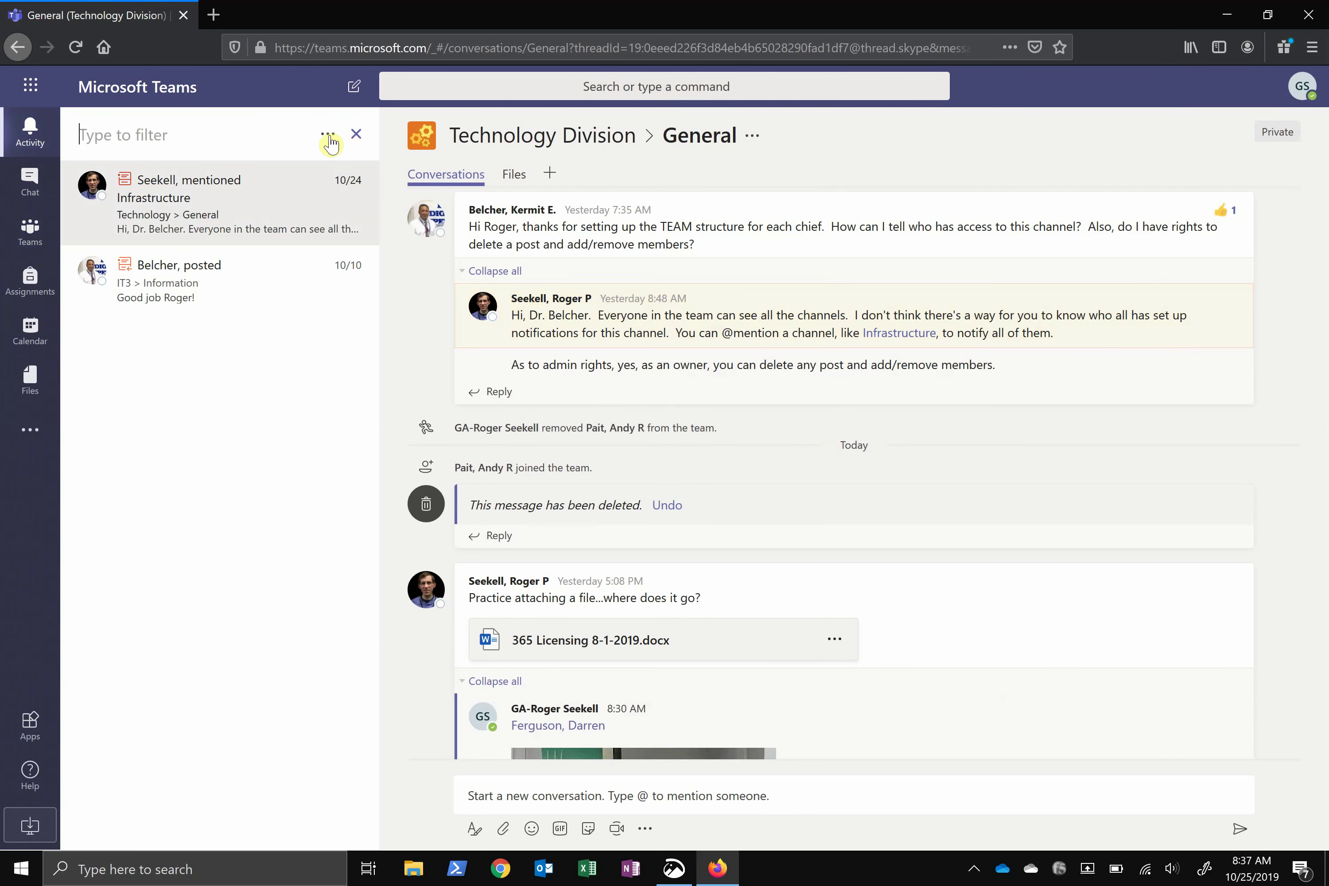
{"action": "left_click", "coordinate": [329, 135]}
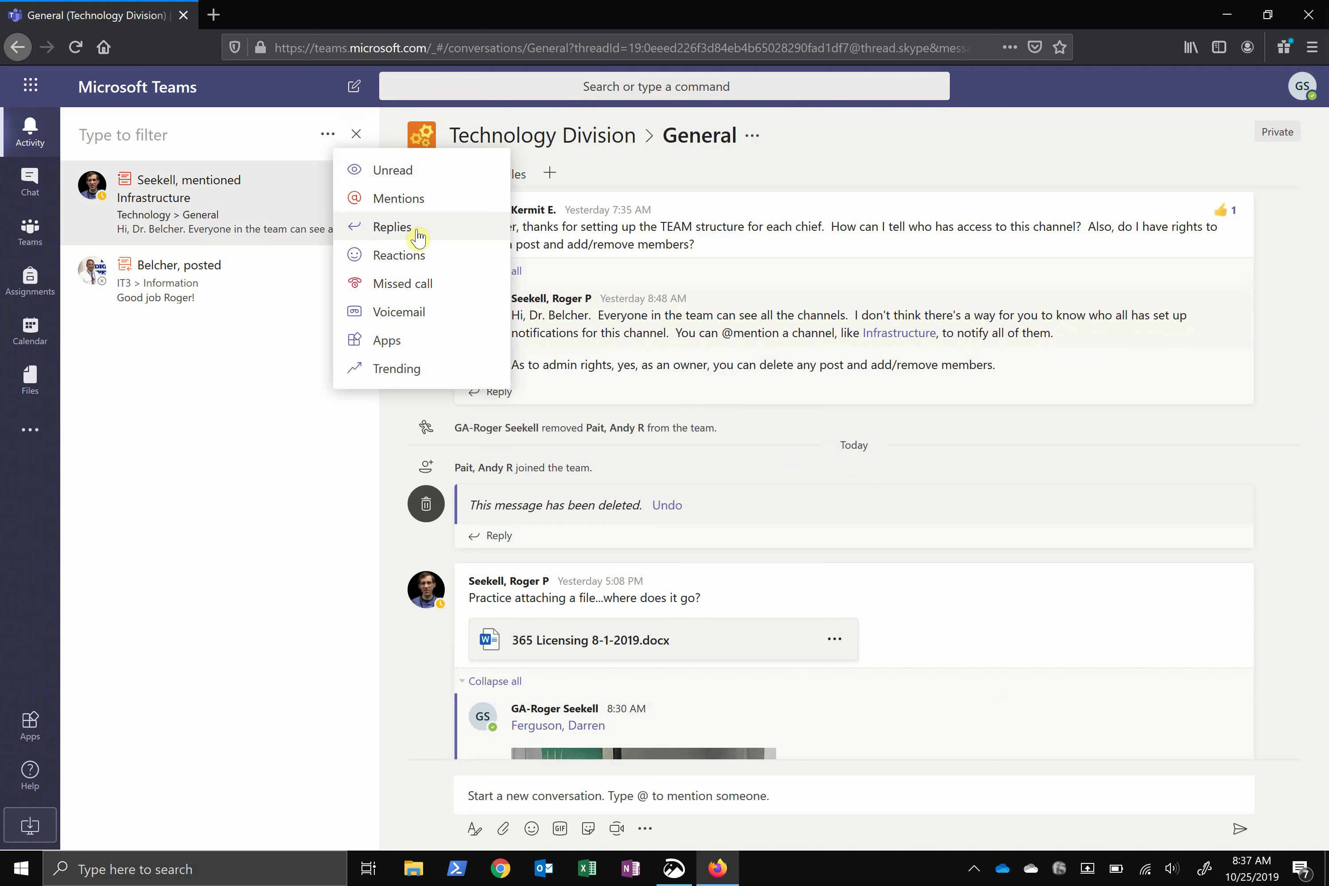
{"action": "left_click", "coordinate": [248, 398]}
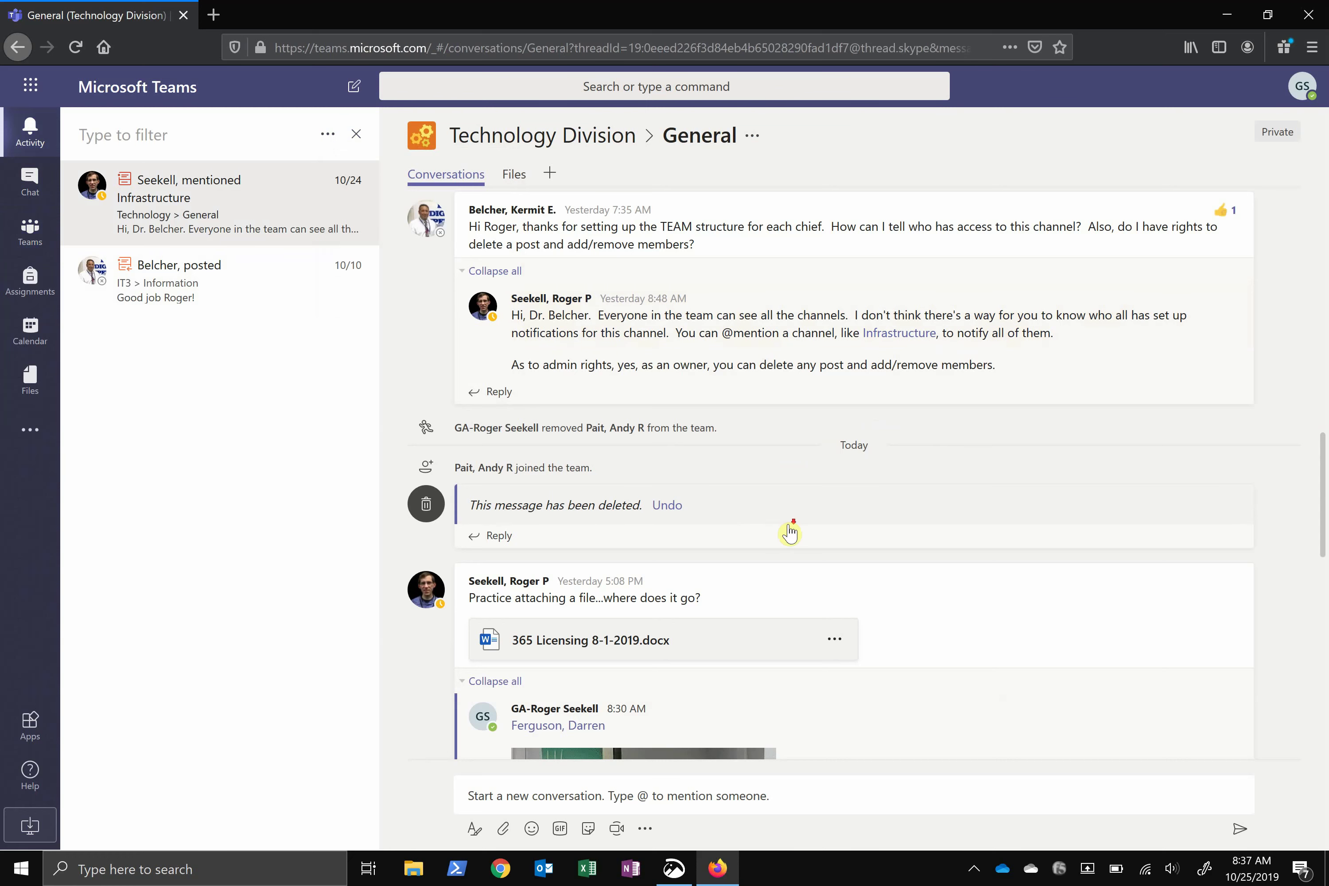
{"action": "scroll", "coordinate": [790, 532], "scroll_direction": "down", "scroll_amount": 7}
{"action": "scroll", "coordinate": [792, 532], "scroll_direction": "down", "scroll_amount": 8}
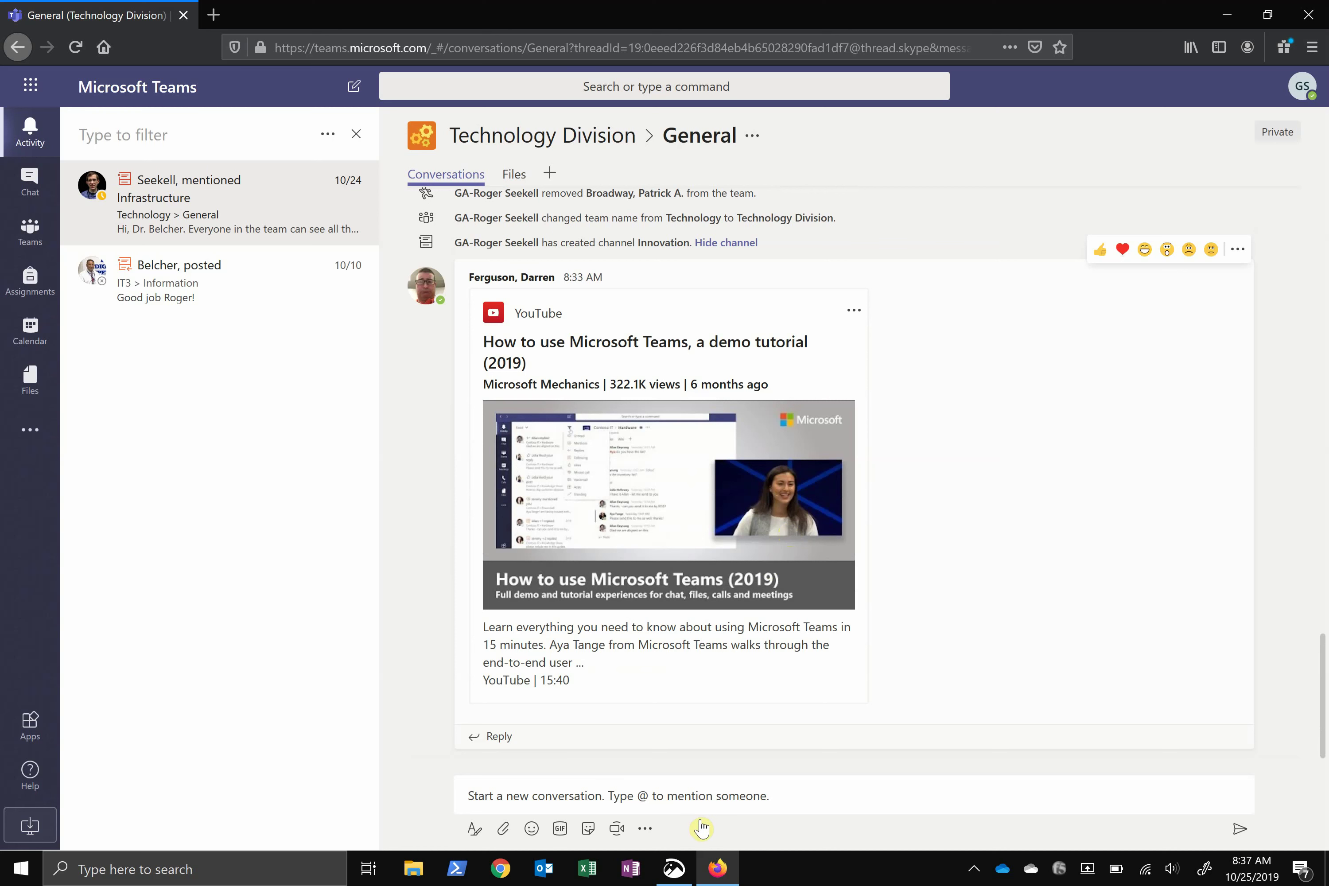
Start a General post and pick 365 Licensing 8-1-2019.docx from Teams and Channels
{"action": "left_click", "coordinate": [505, 795]}
{"action": "left_click", "coordinate": [500, 831]}
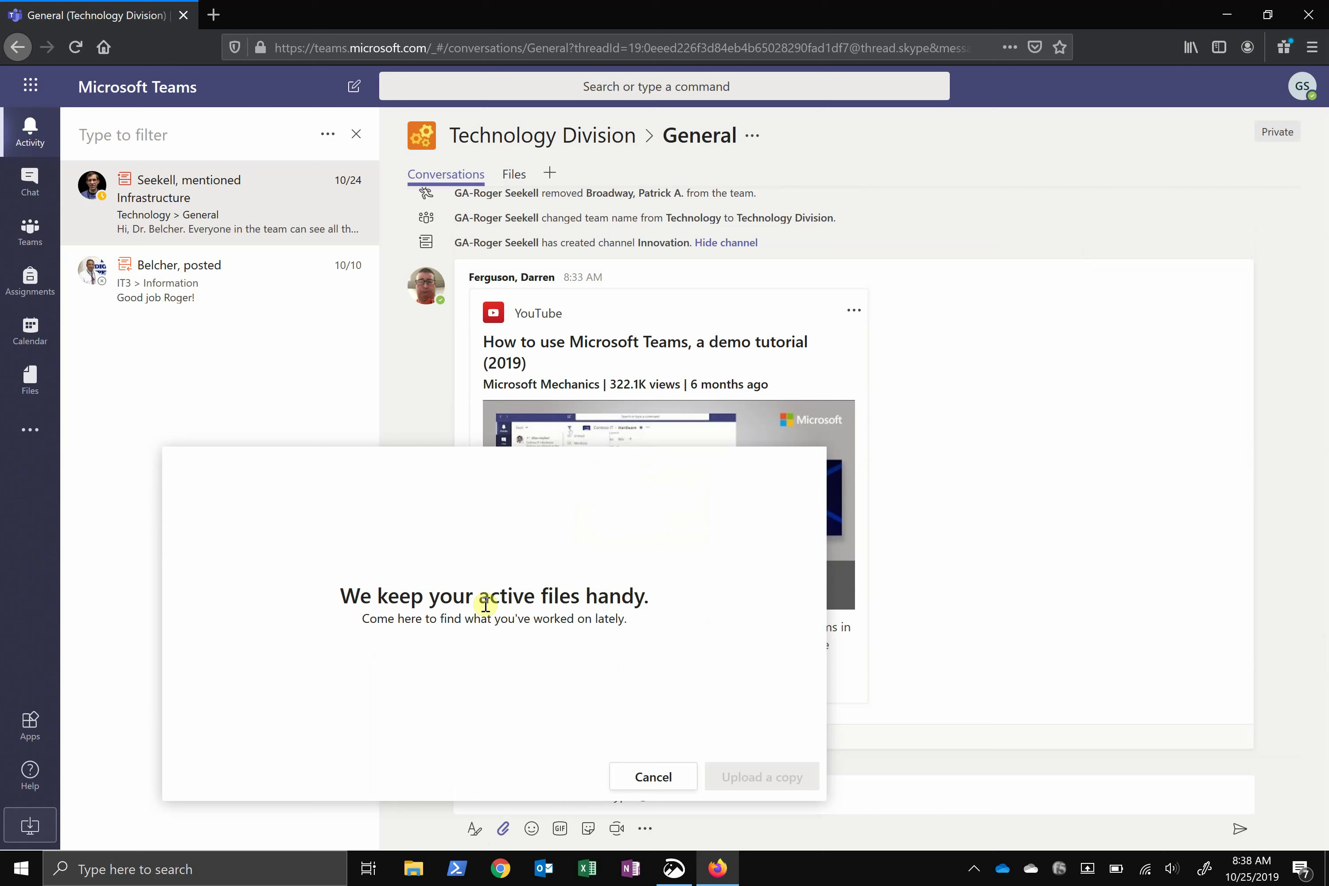
{"action": "left_click", "coordinate": [651, 780]}
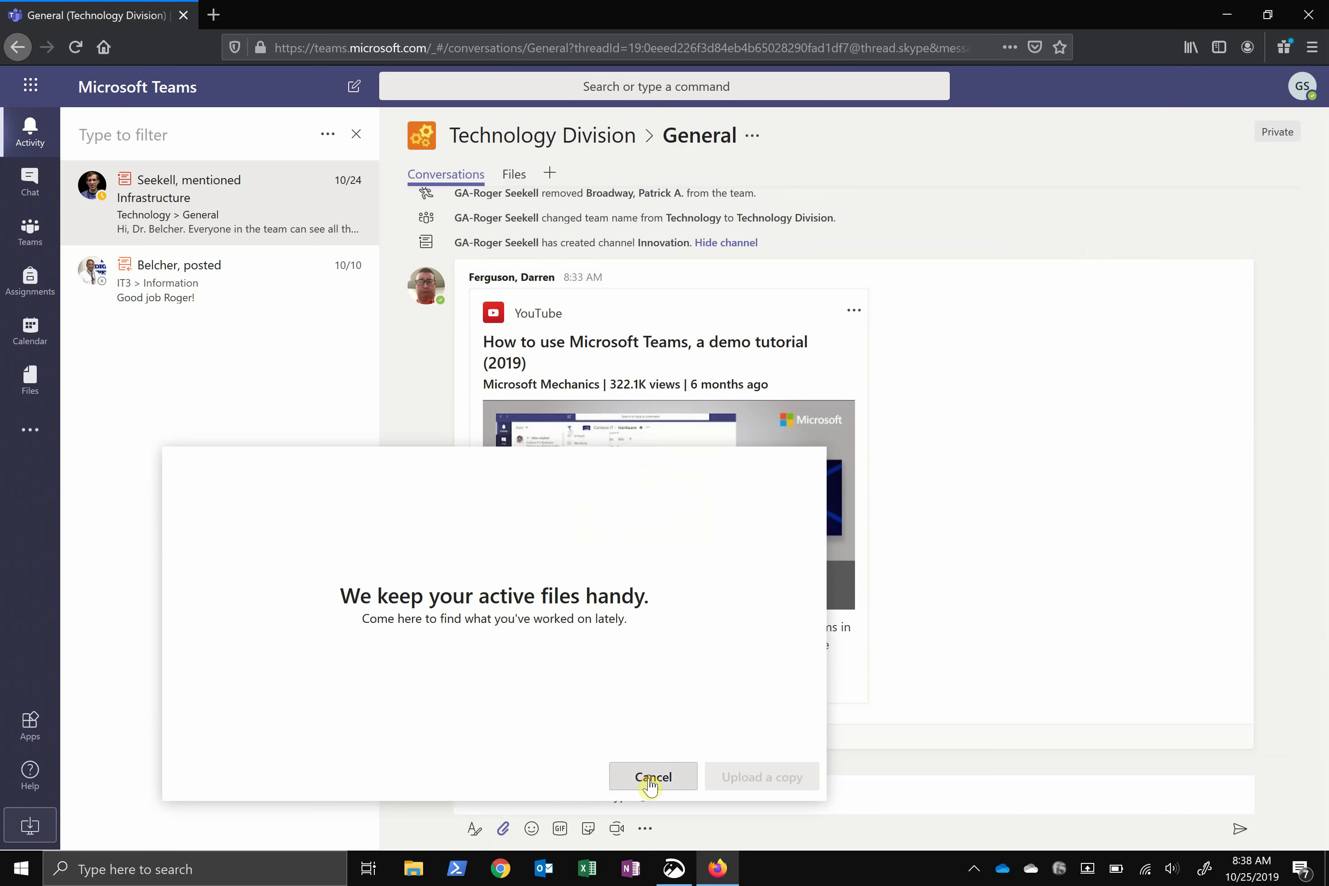
{"action": "left_click", "coordinate": [505, 830]}
{"action": "left_click", "coordinate": [505, 830]}
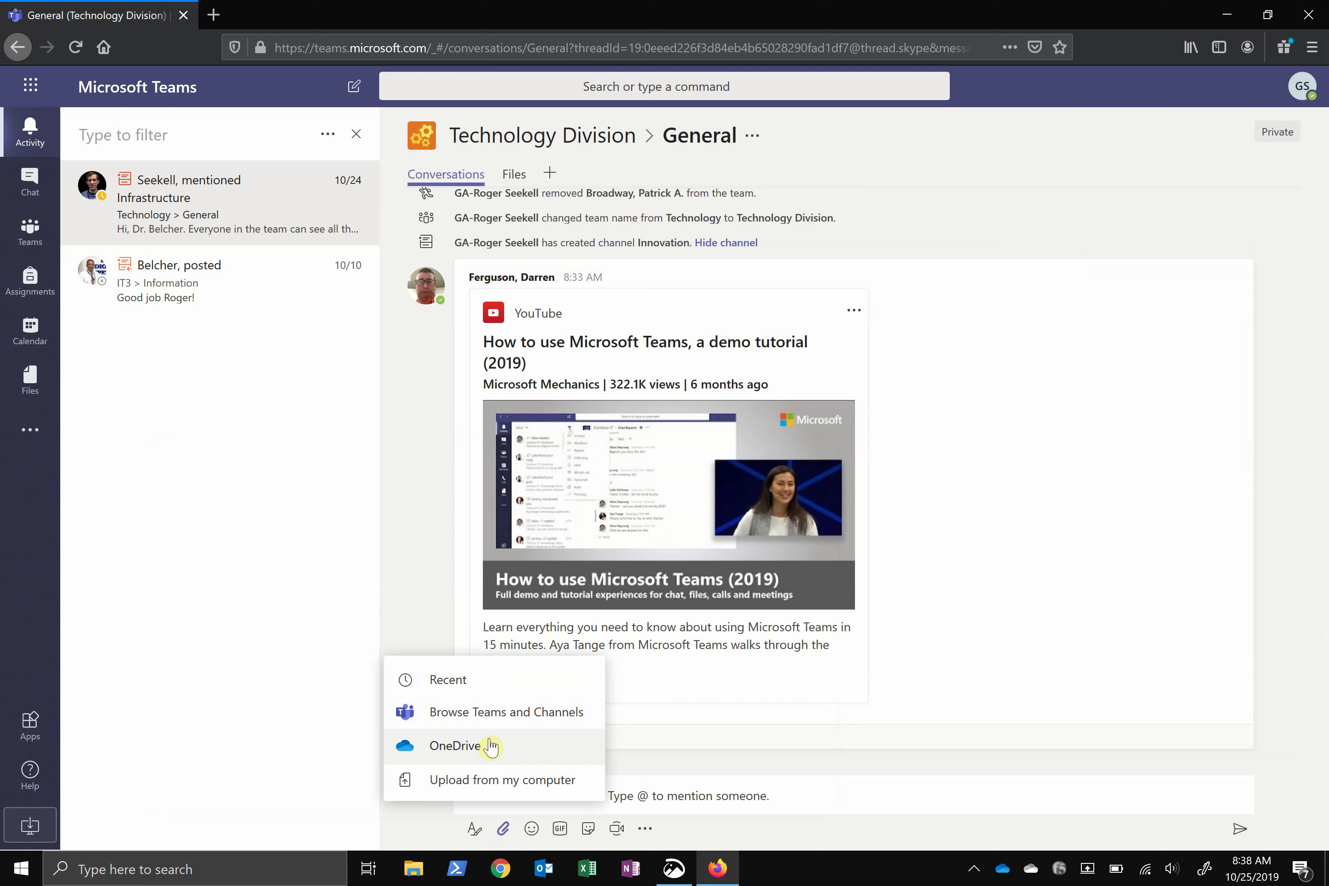
{"action": "left_click", "coordinate": [498, 721]}
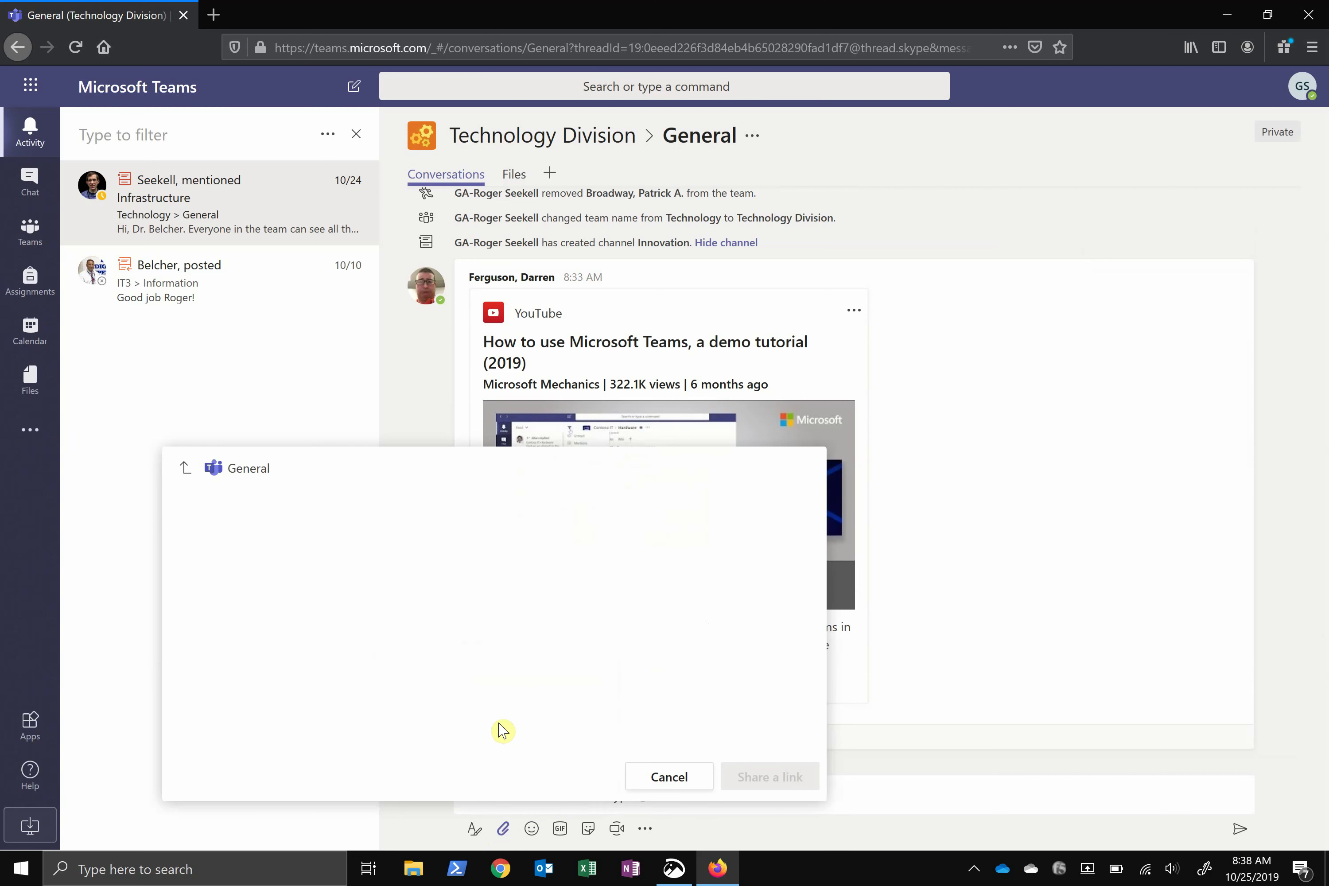
{"action": "left_click", "coordinate": [318, 539]}
Attach the file as a shared link, then open General's files in SharePoint
{"action": "left_click", "coordinate": [753, 778]}
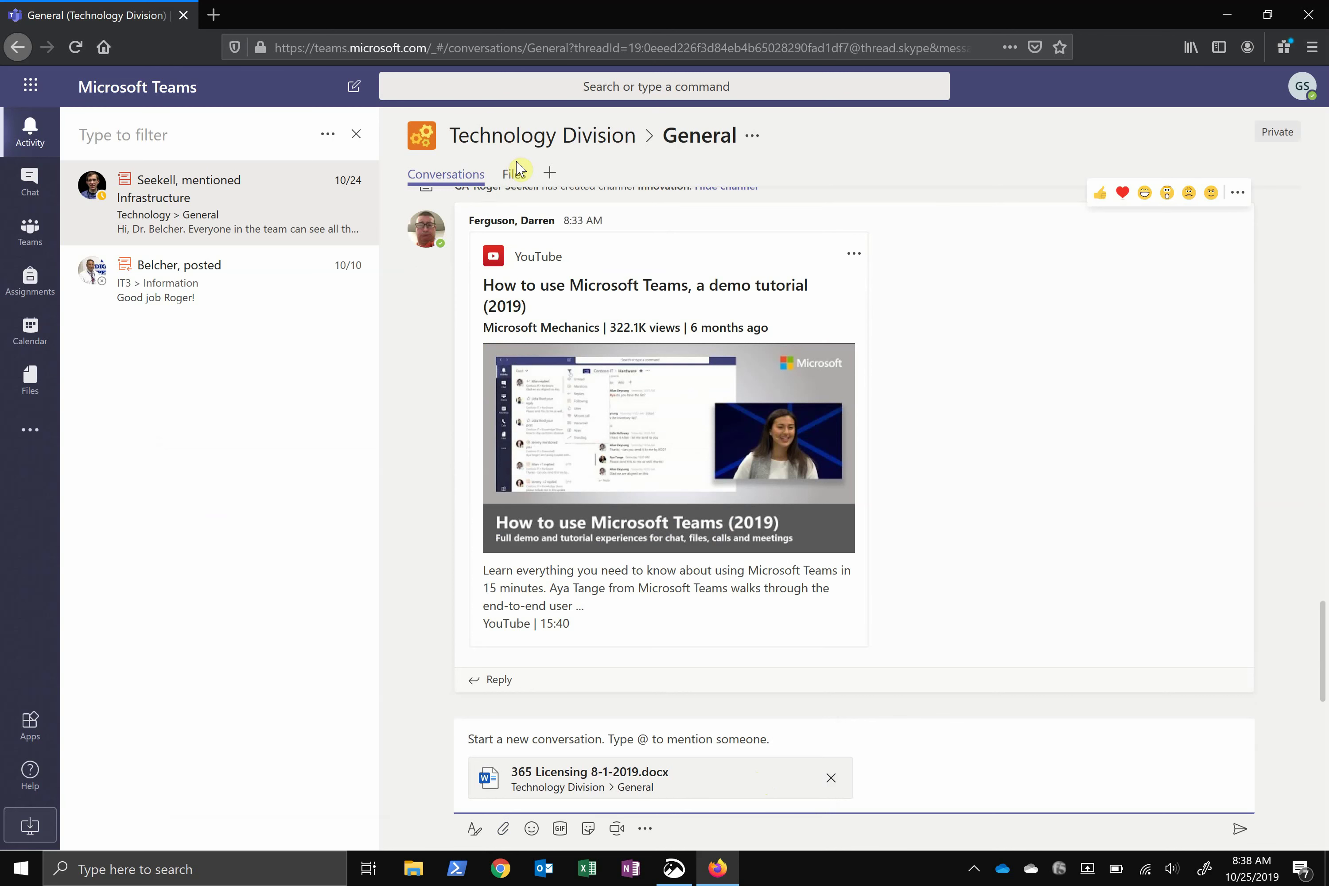
{"action": "left_click", "coordinate": [516, 176]}
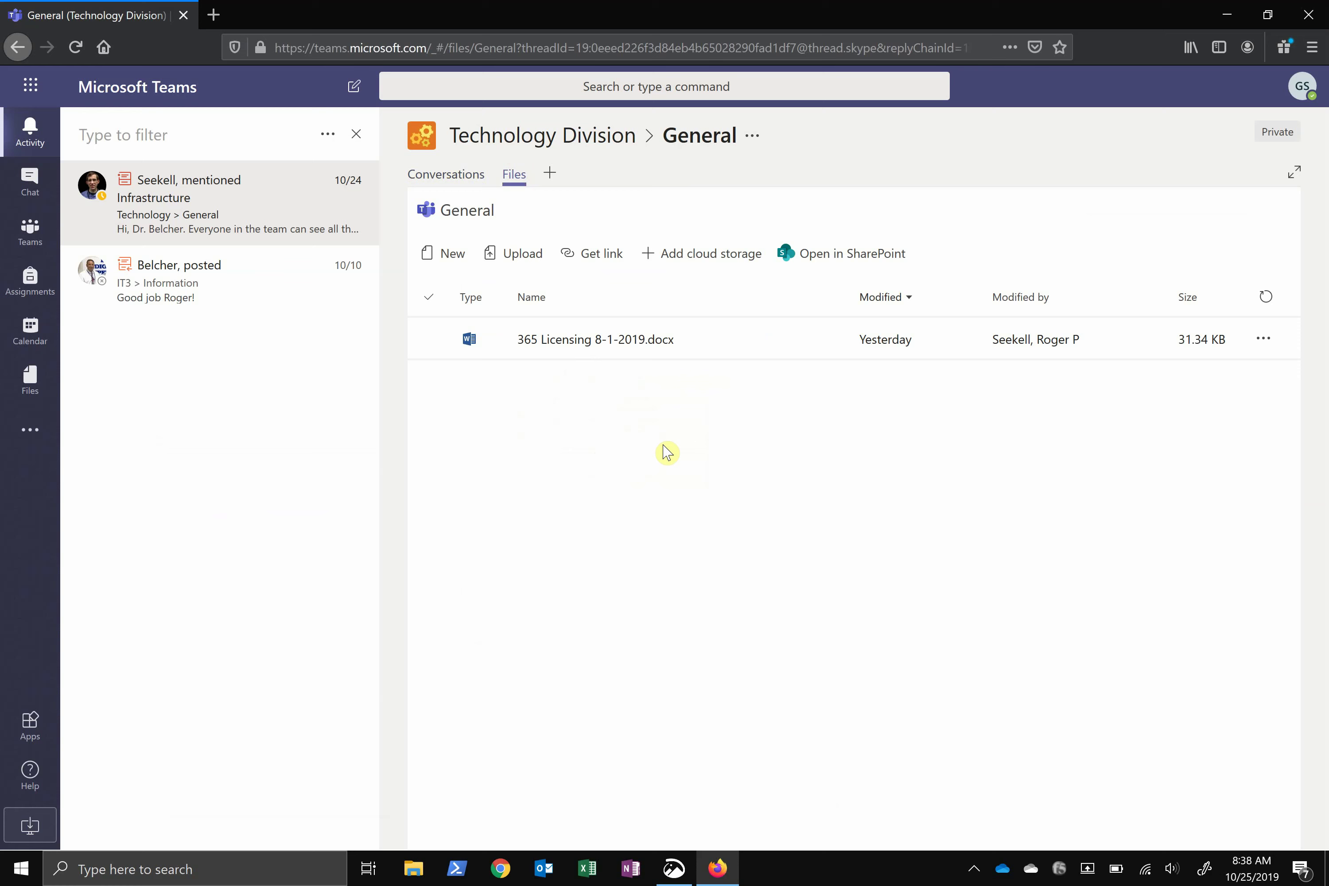
{"action": "left_click", "coordinate": [843, 256]}
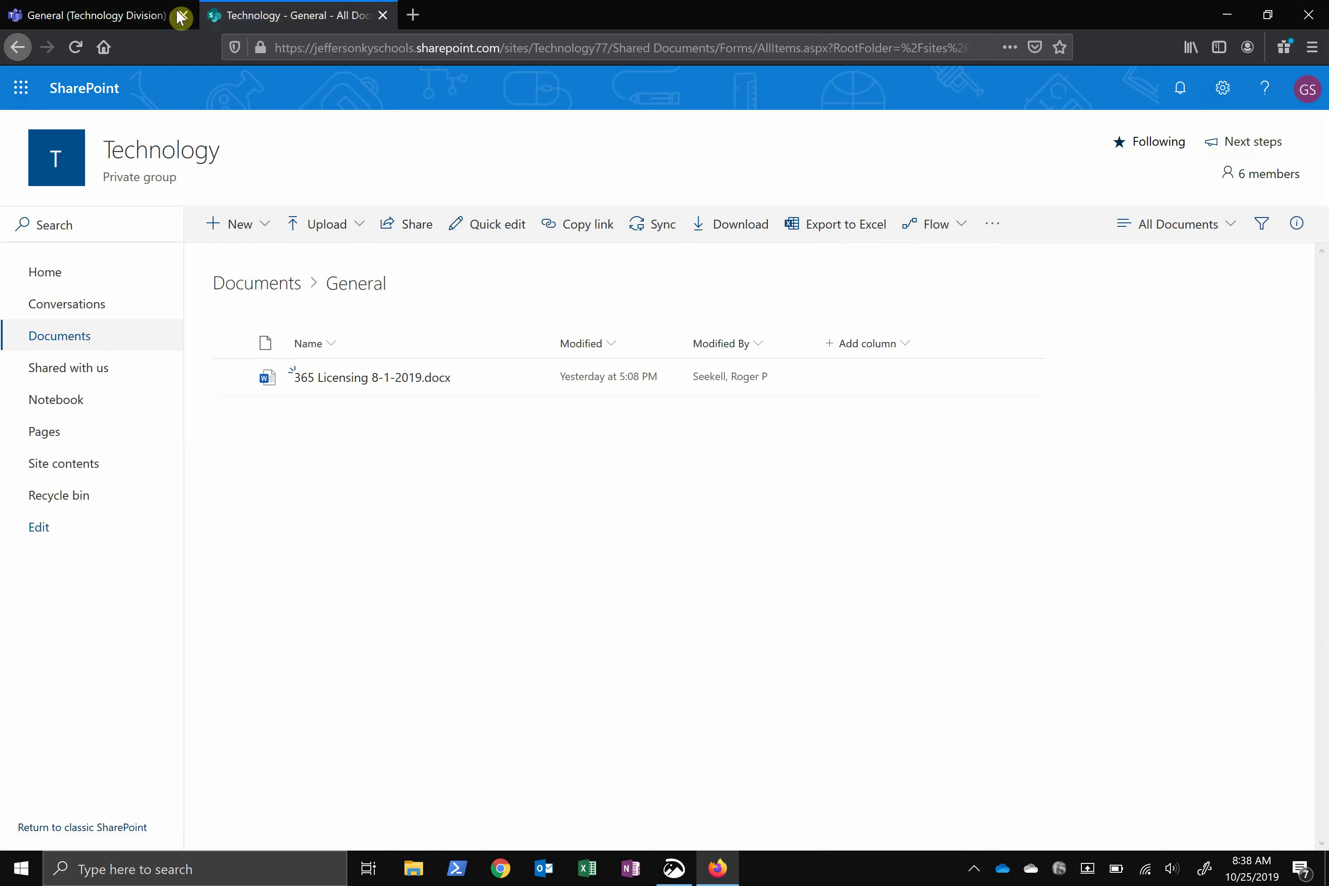
Back in Teams, open Technology Division's General channel and expand the welcome post's two YouTube links
{"action": "left_click", "coordinate": [155, 18]}
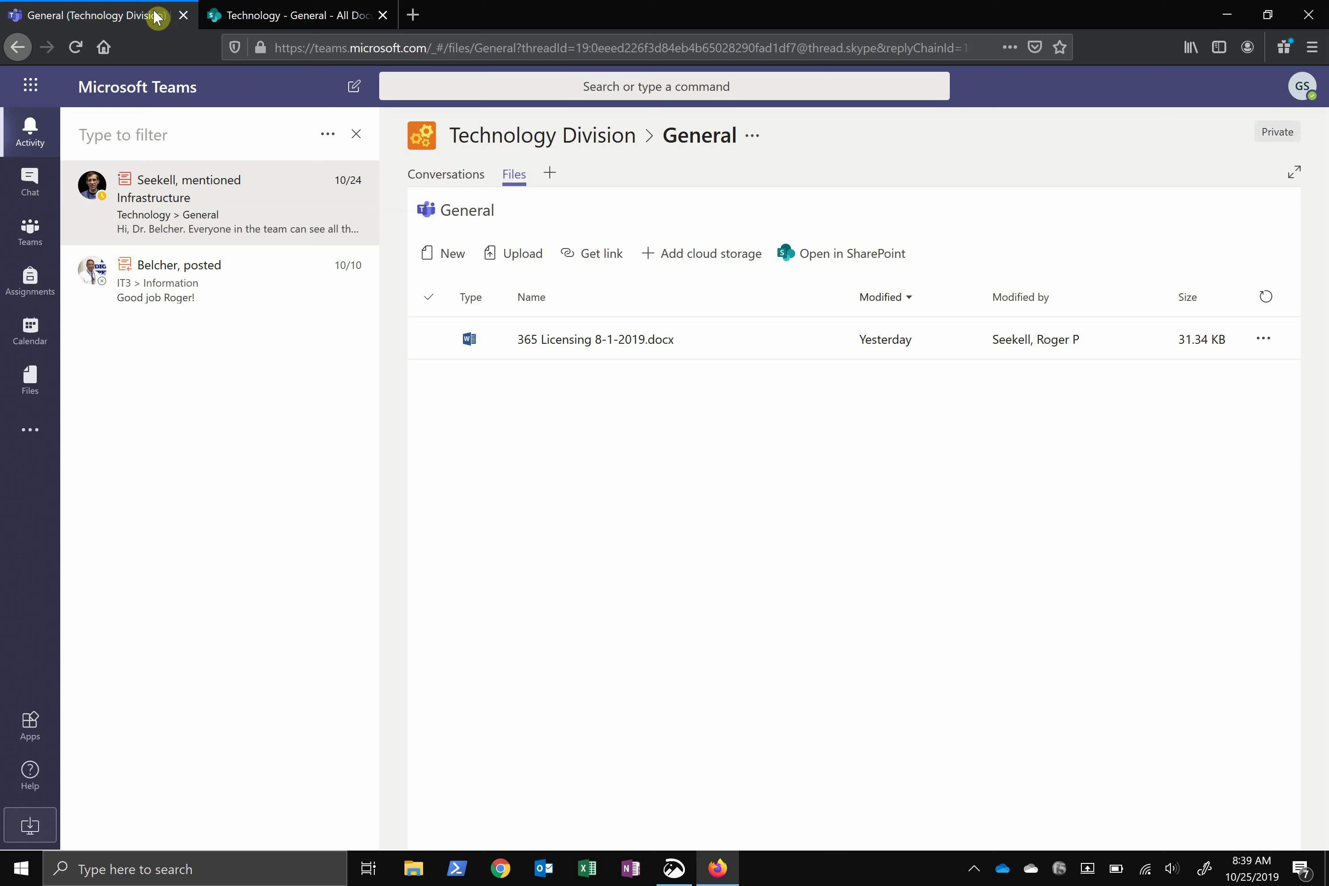
{"action": "left_click", "coordinate": [27, 233]}
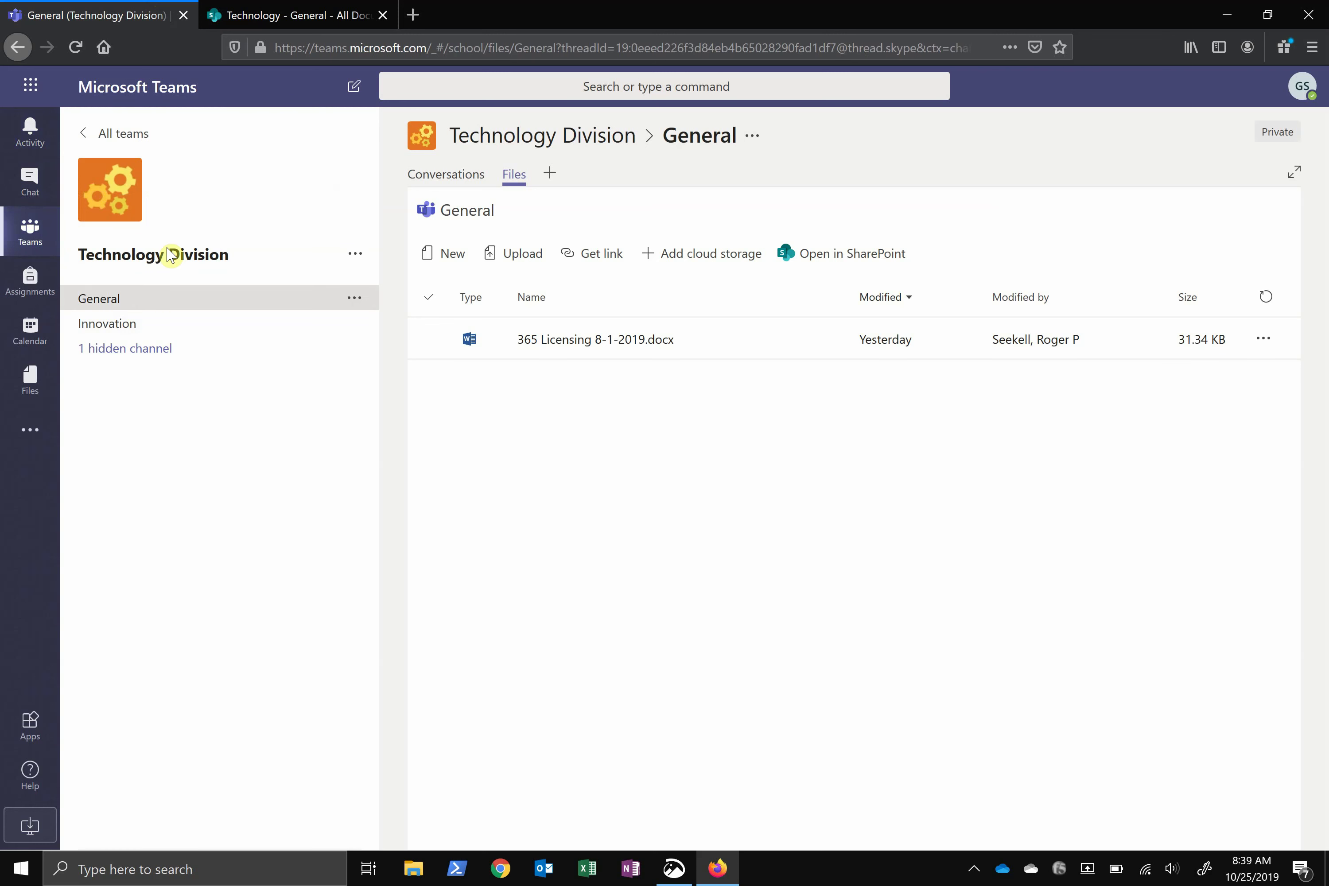
{"action": "left_click", "coordinate": [148, 297]}
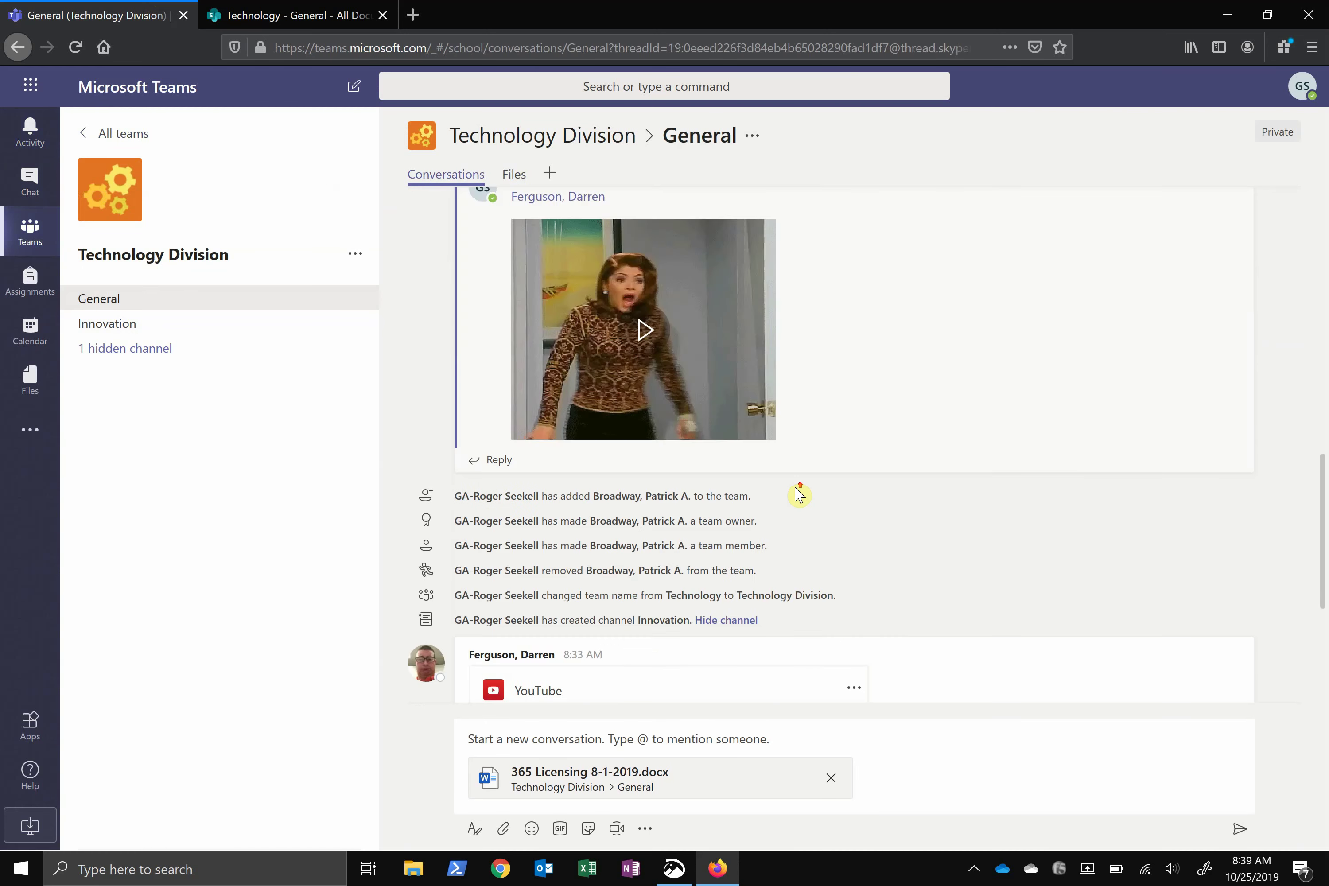
{"action": "scroll", "coordinate": [796, 489], "scroll_direction": "up", "scroll_amount": 10}
{"action": "scroll", "coordinate": [797, 488], "scroll_direction": "up", "scroll_amount": 15}
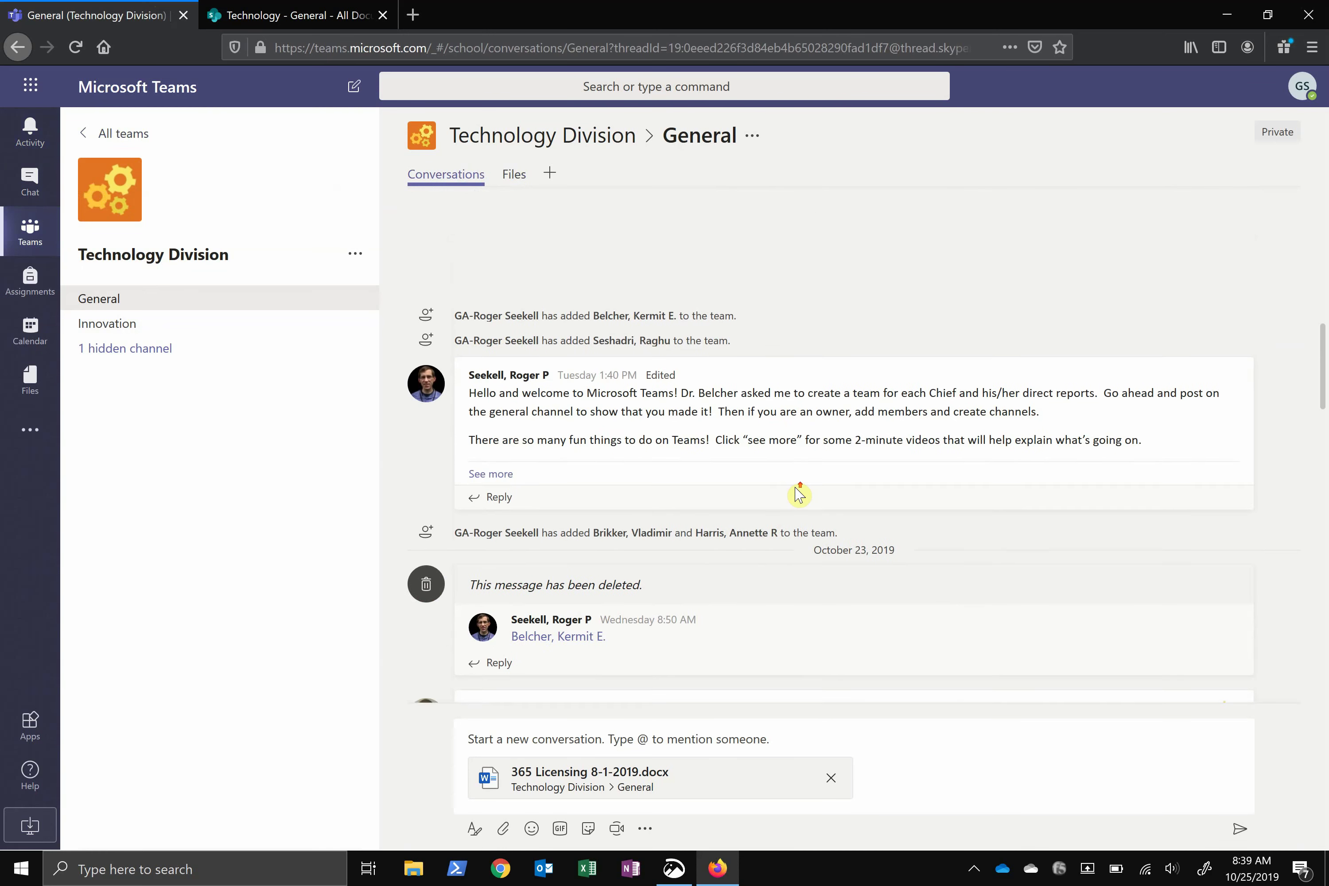
{"action": "left_click", "coordinate": [493, 636]}
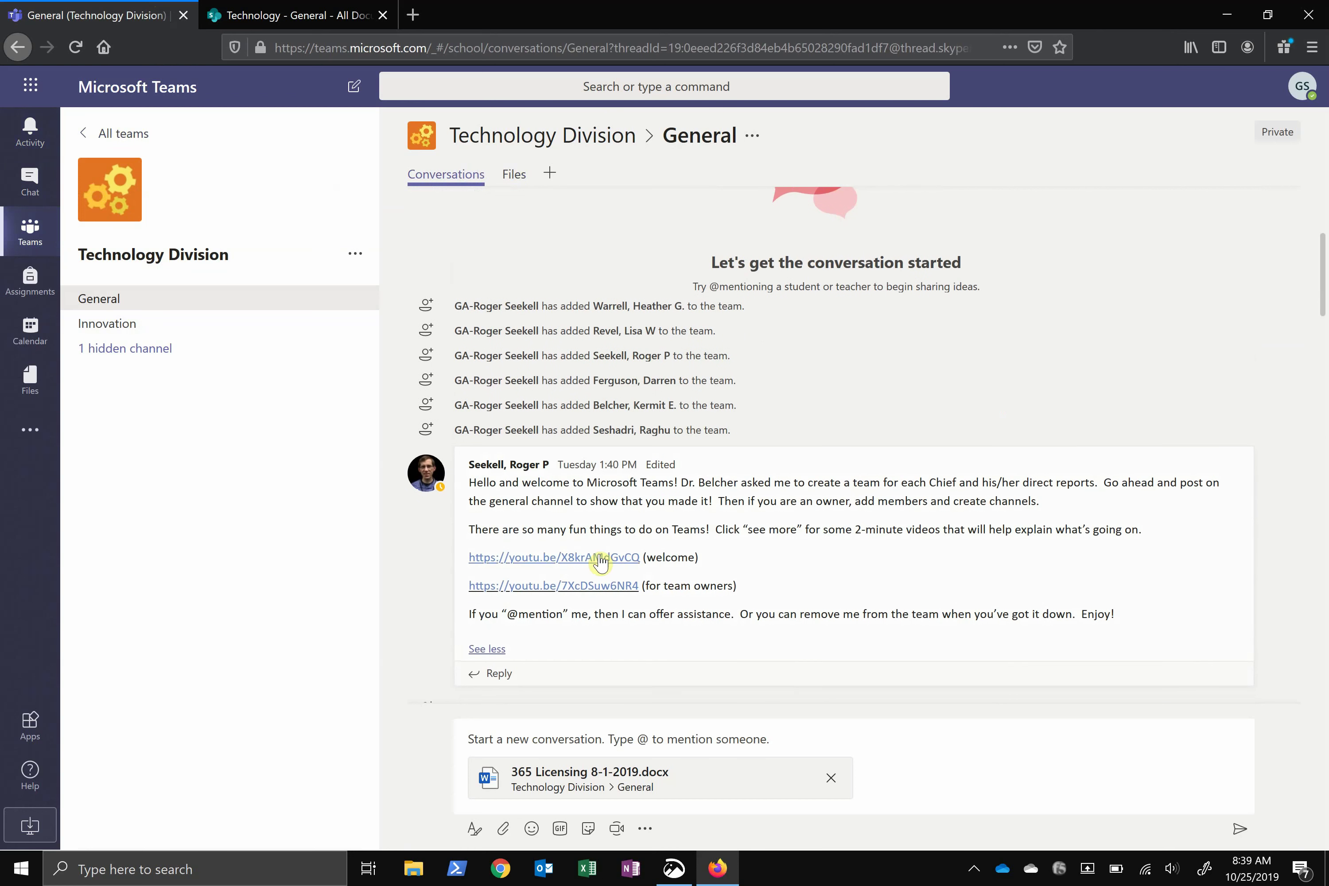